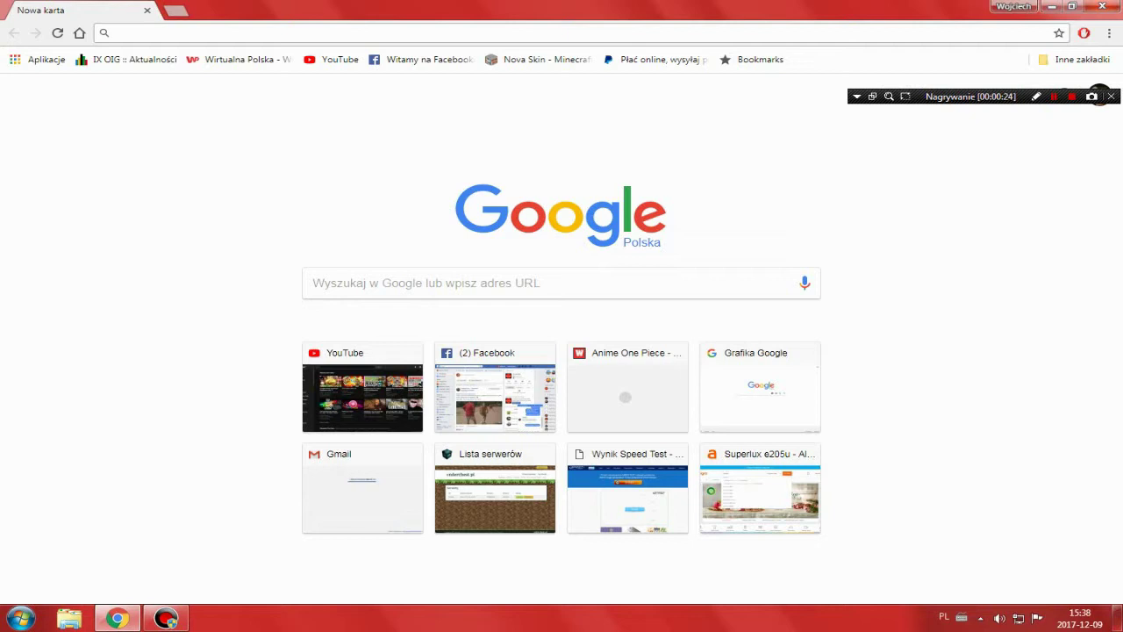
Search the web for "dexpot" and open the download page of the official Dexpot website.
left_click(560, 283)
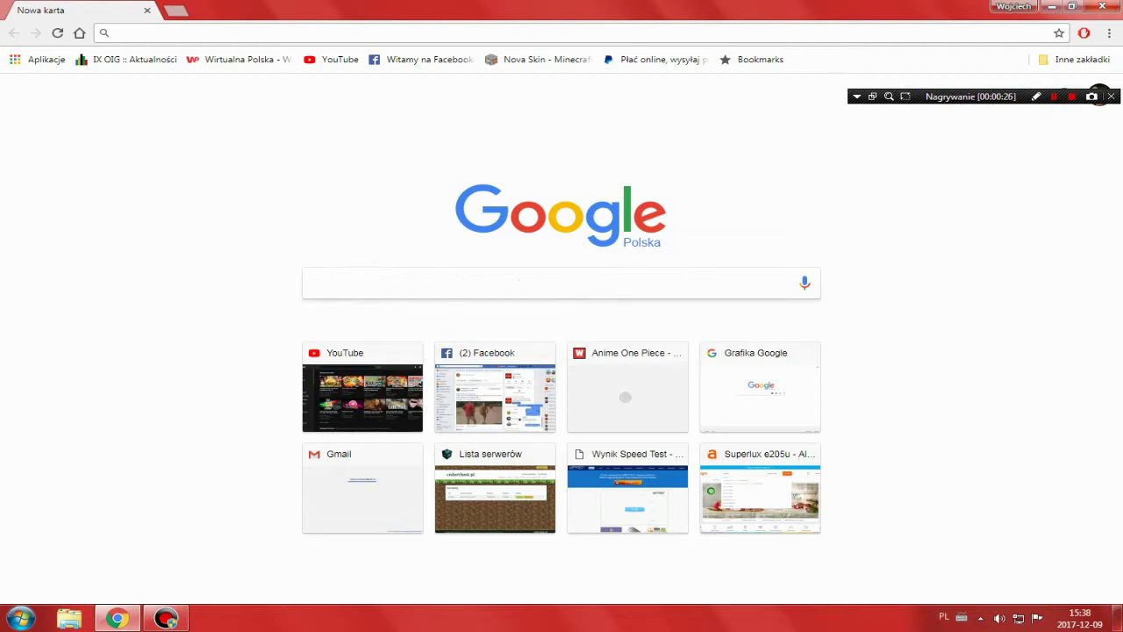
type("dexpot")
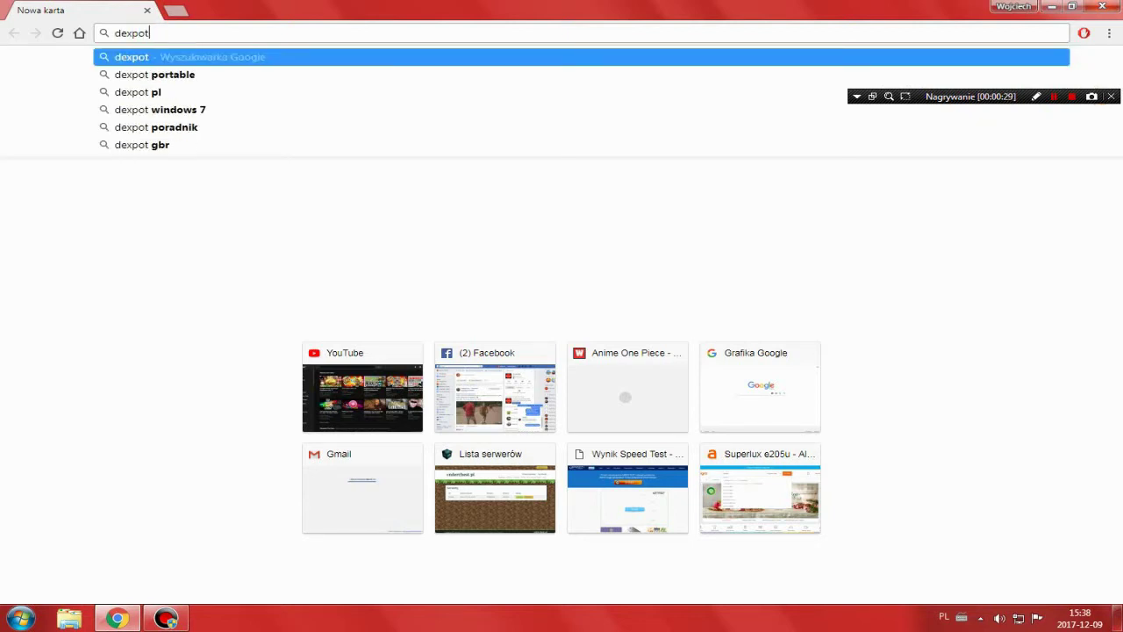
key("Return")
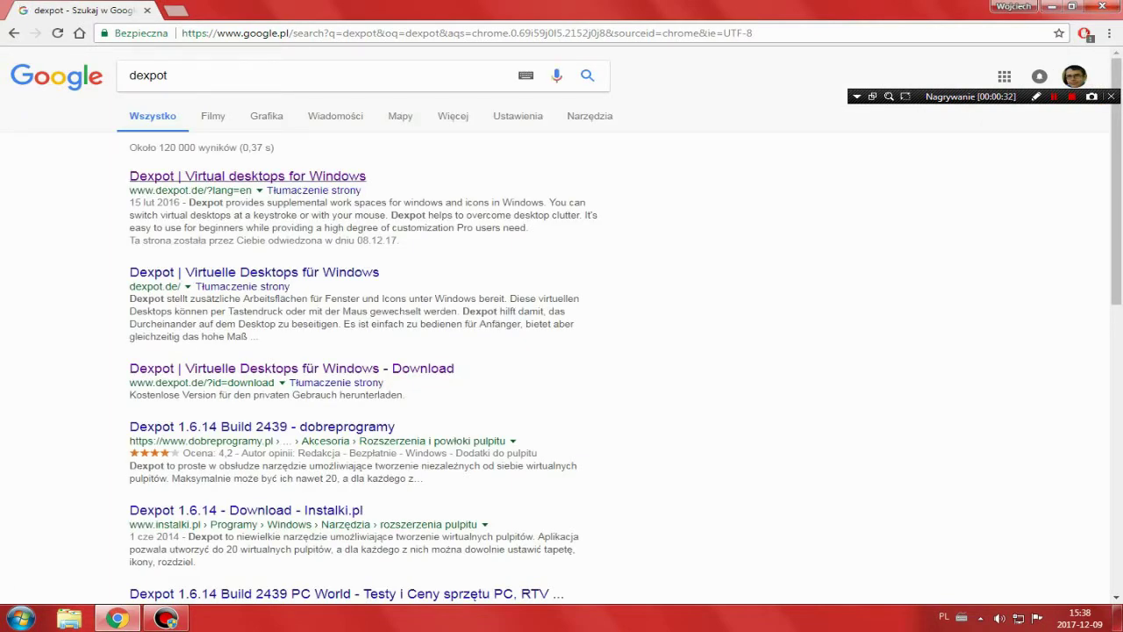
left_click(248, 175)
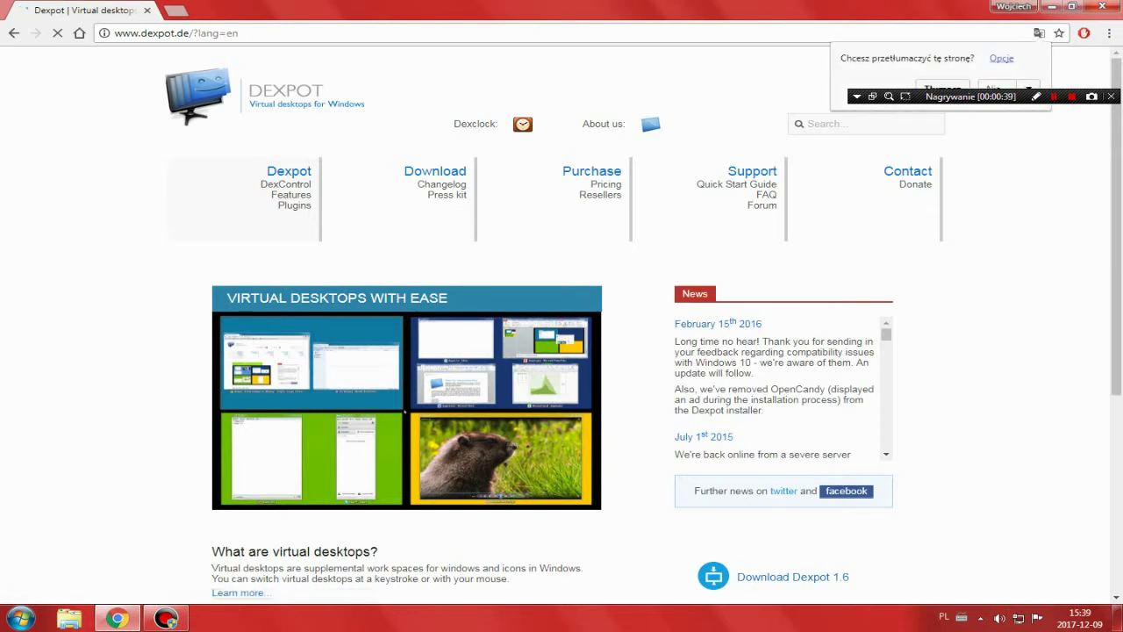
left_click(435, 171)
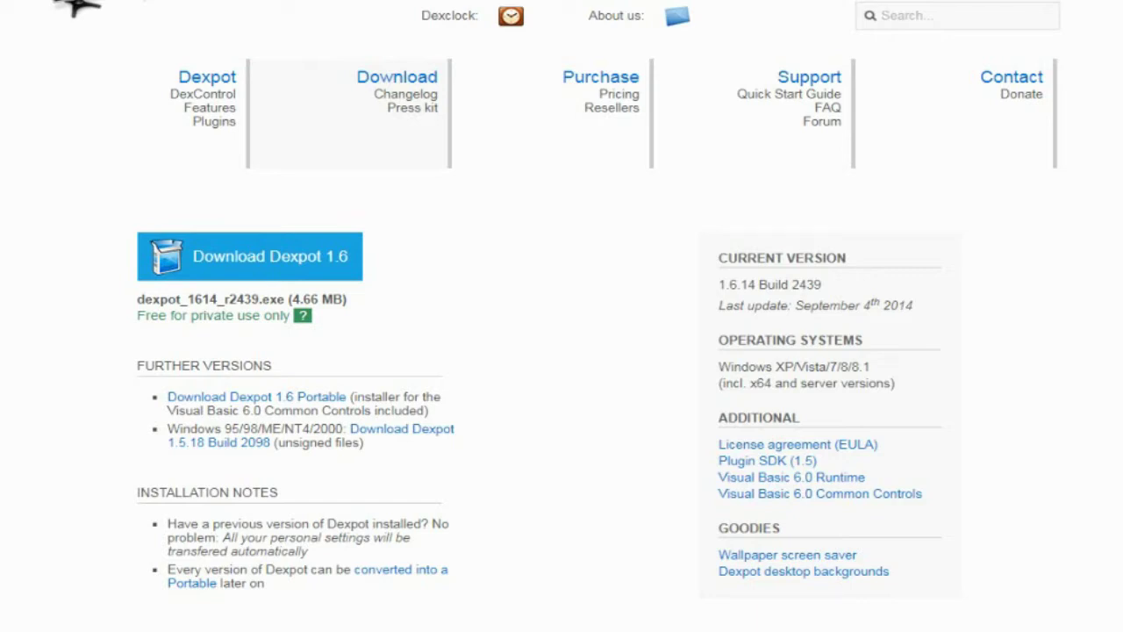
Examine the further Dexpot versions and the older Windows releases they are offered for.
double_click(326, 429)
left_click(326, 429)
scroll(561, 315, "down", 3)
scroll(561, 316, "up", 3)
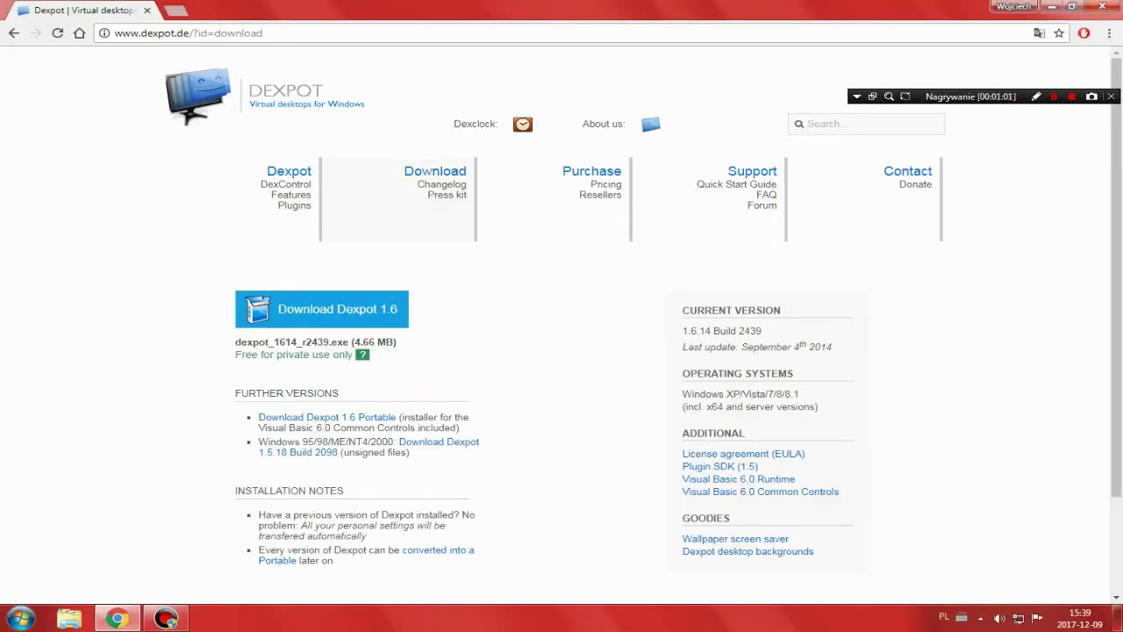
left_click_drag(270, 442, 393, 442)
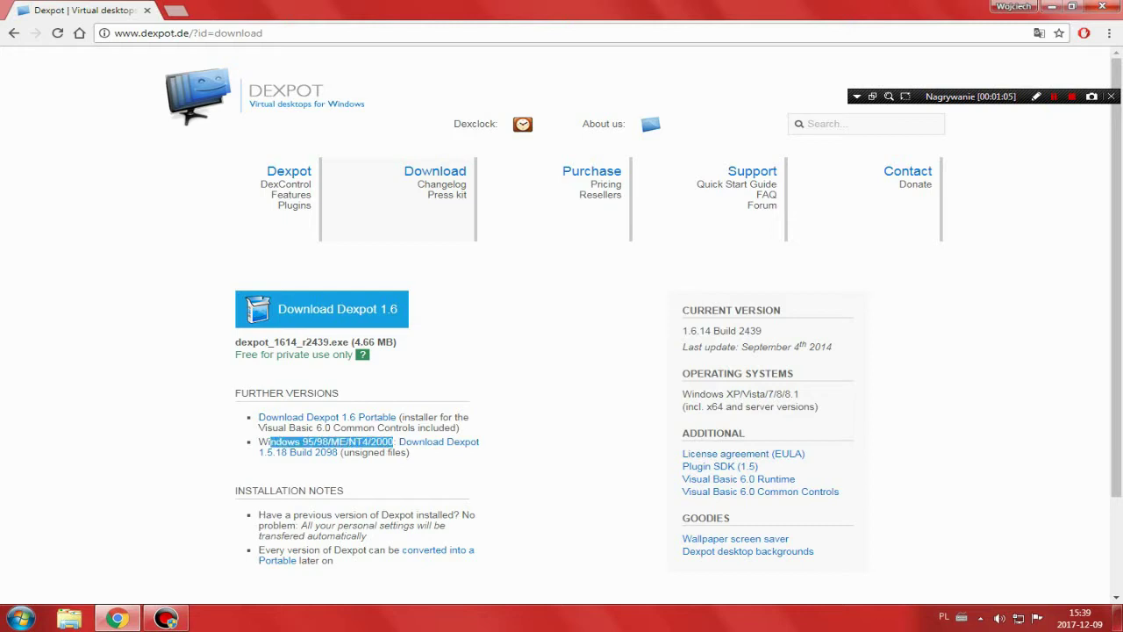
left_click(518, 446)
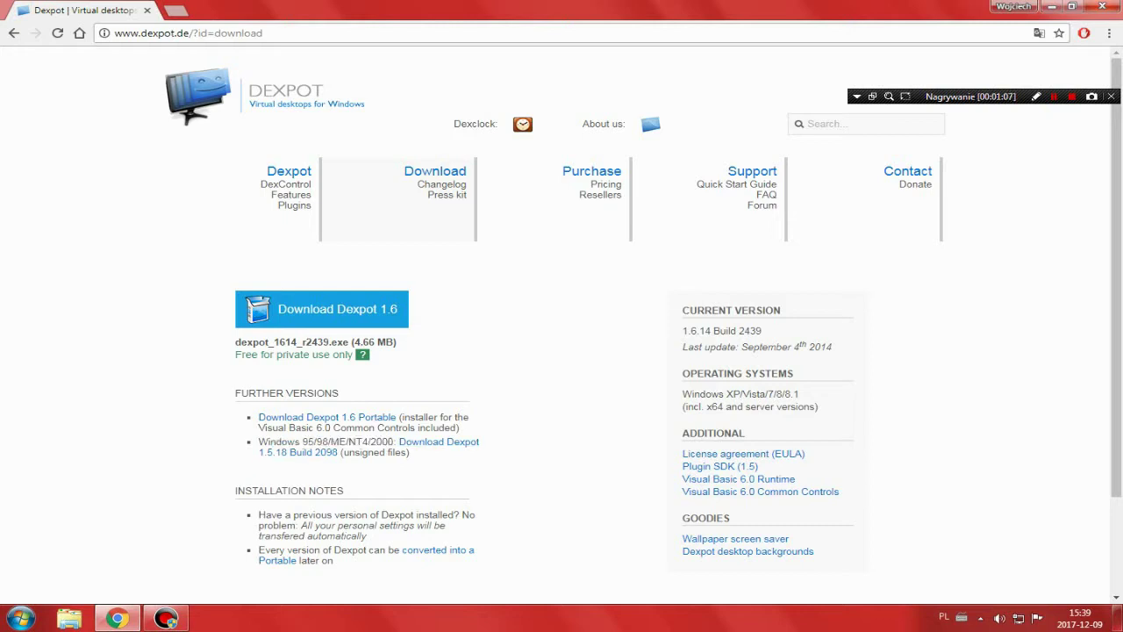
Download Dexpot 1.6 and choose to keep the file dexpot_1614_r2439.exe.
left_click(337, 309)
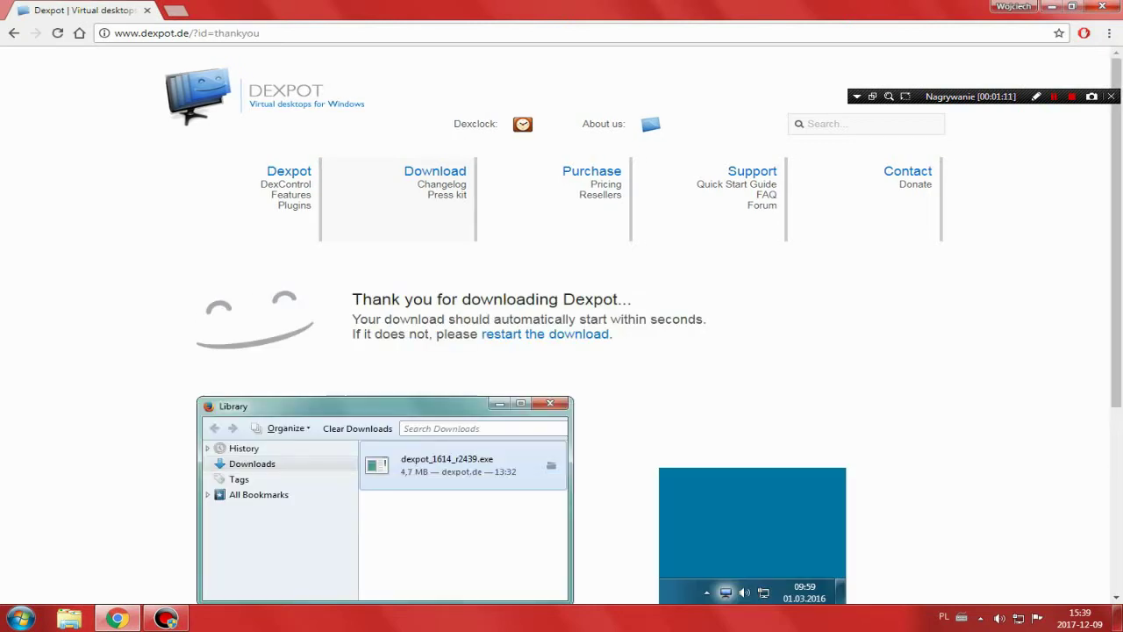
scroll(558, 316, "down", 1)
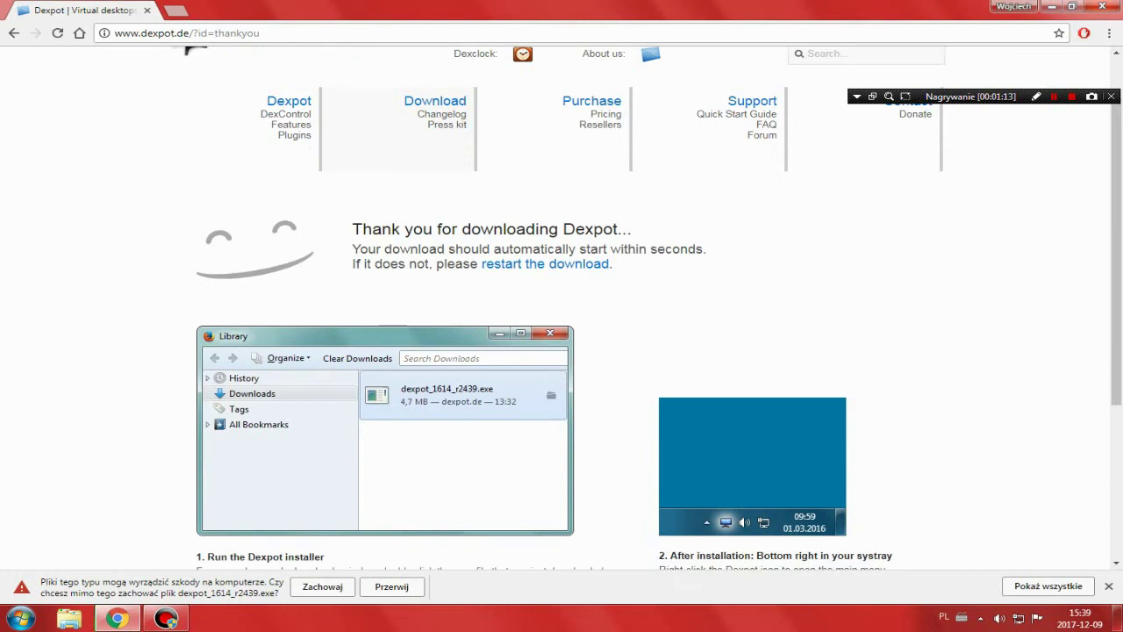
left_click(323, 587)
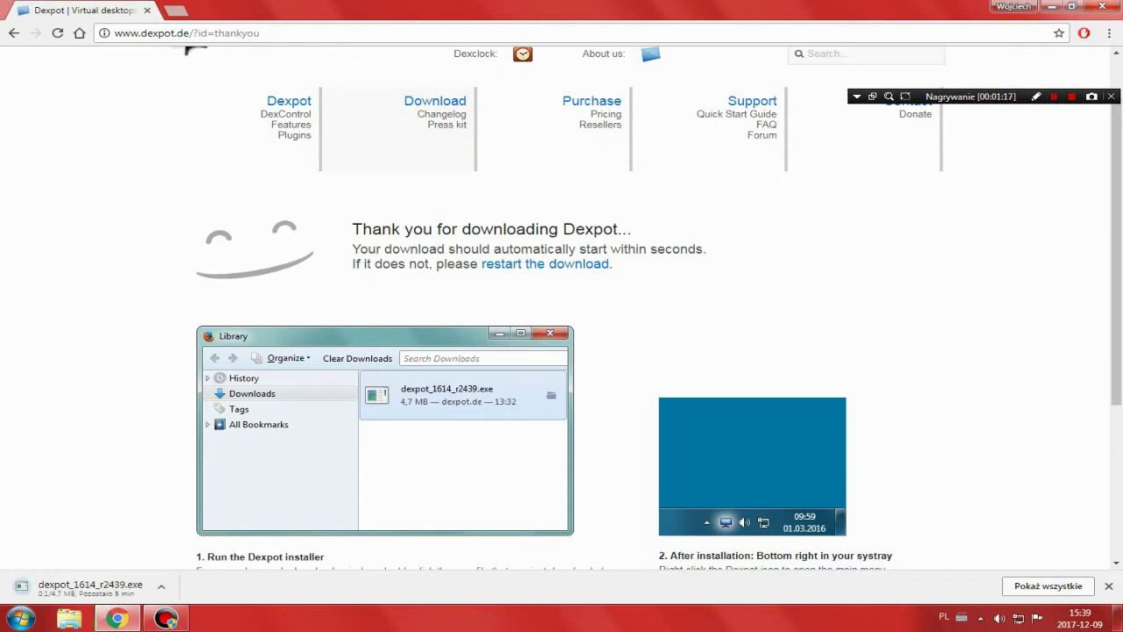
scroll(561, 307, "up", 1)
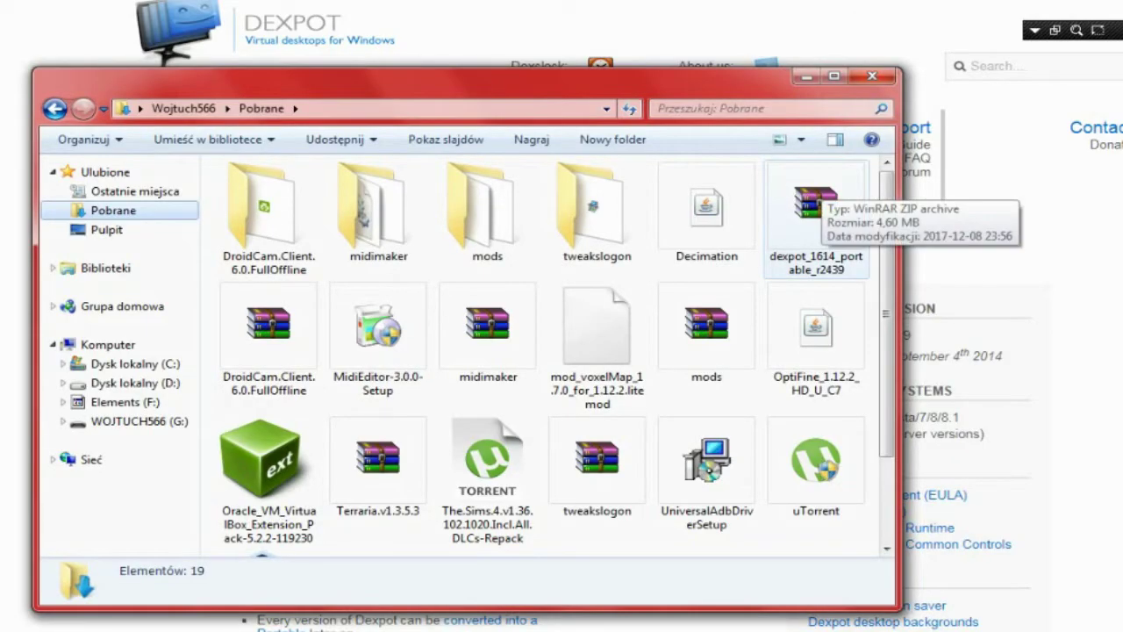
Extract the dexpot_1614_portable_r2439 archive in Downloads into its own folder and open that folder.
right_click(817, 205)
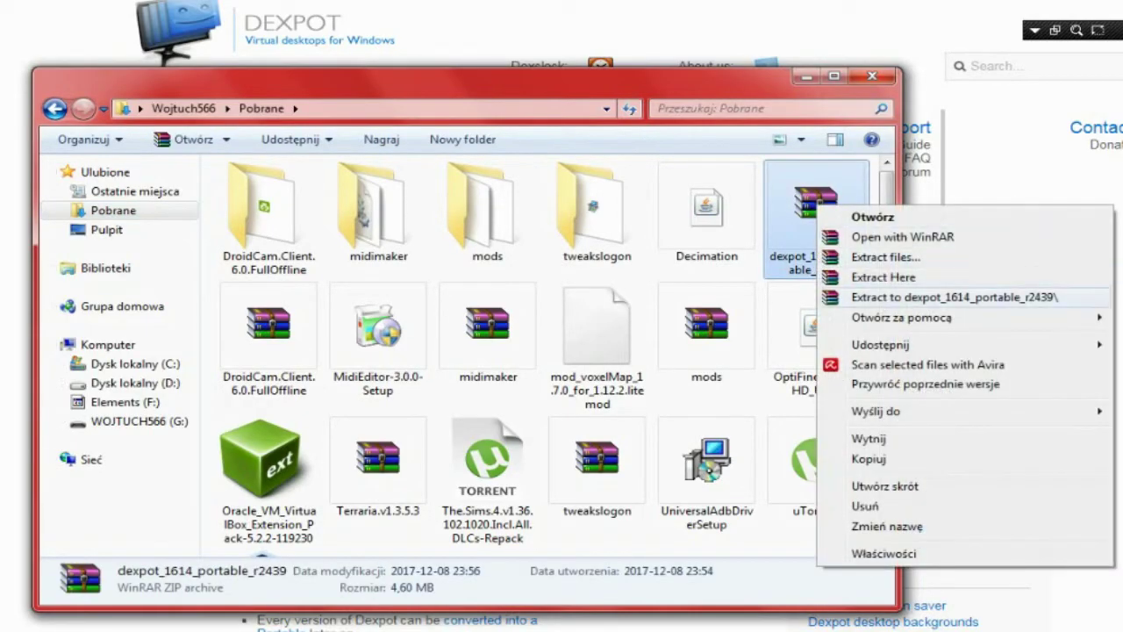
left_click(921, 297)
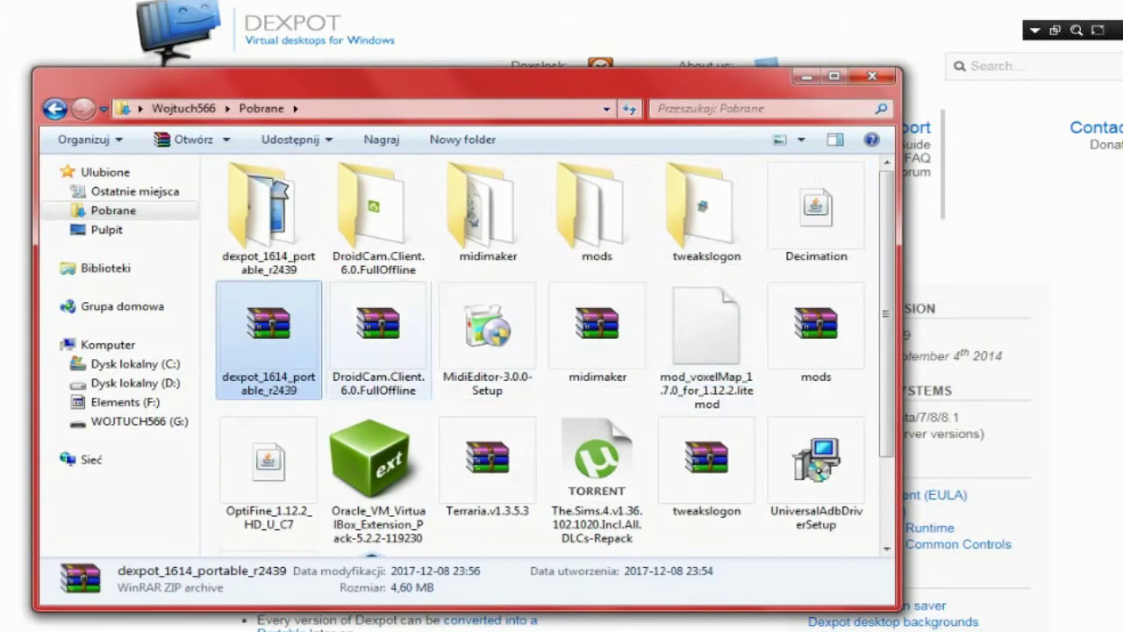
double_click(269, 215)
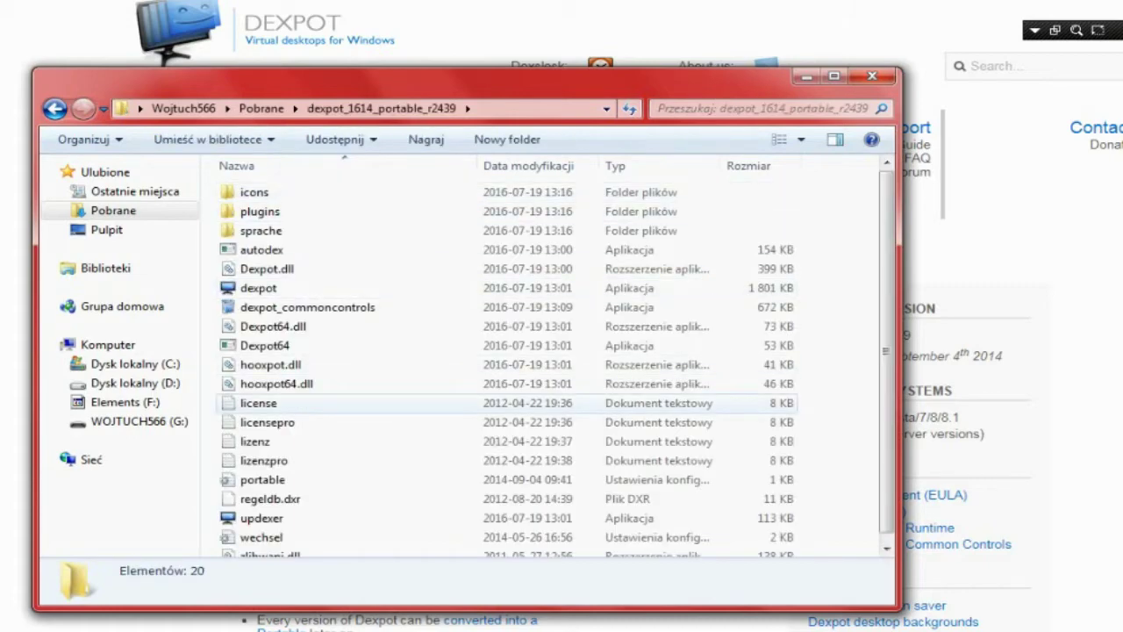
Run dexpot_commoncontrols, install Common Controls, and finish the wizard with Run Dexpot enabled.
left_click(307, 307)
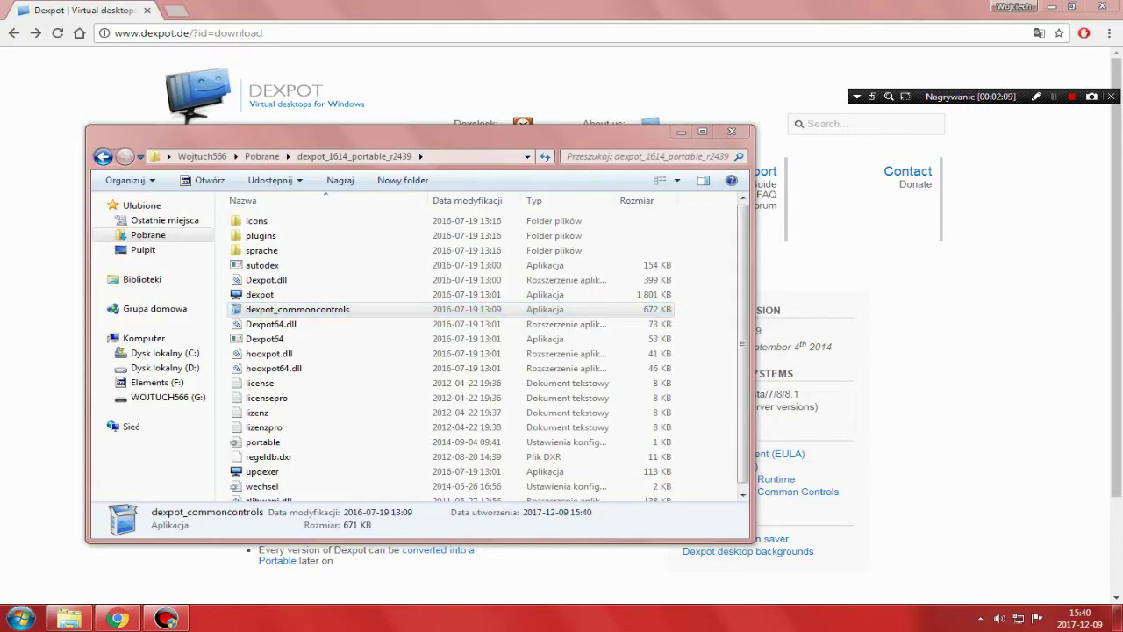
key("Return")
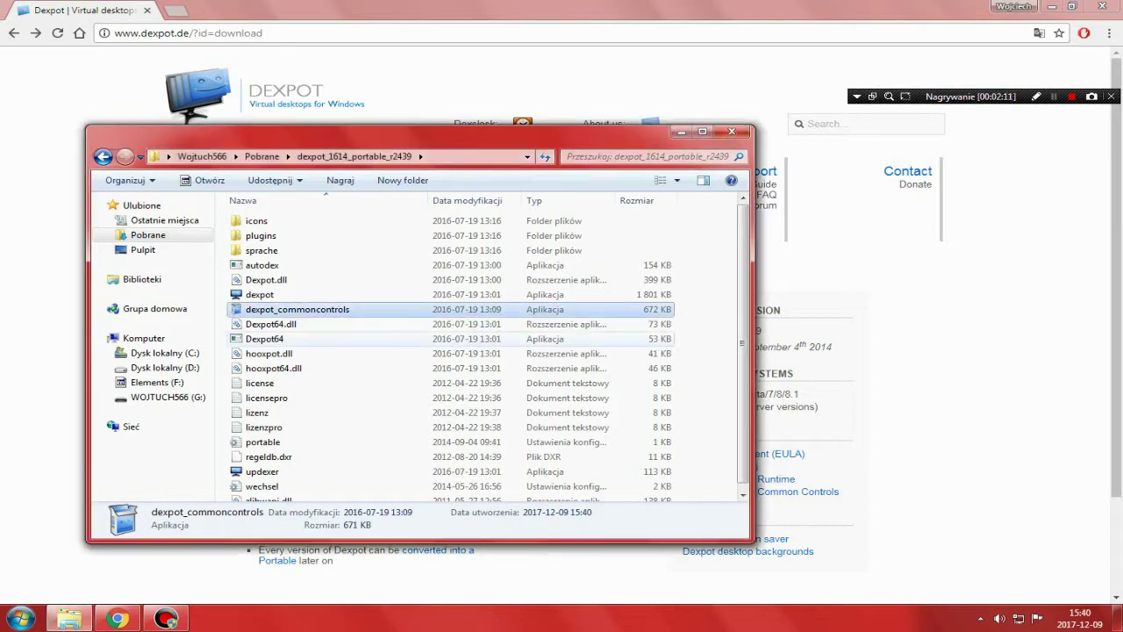
key("Return")
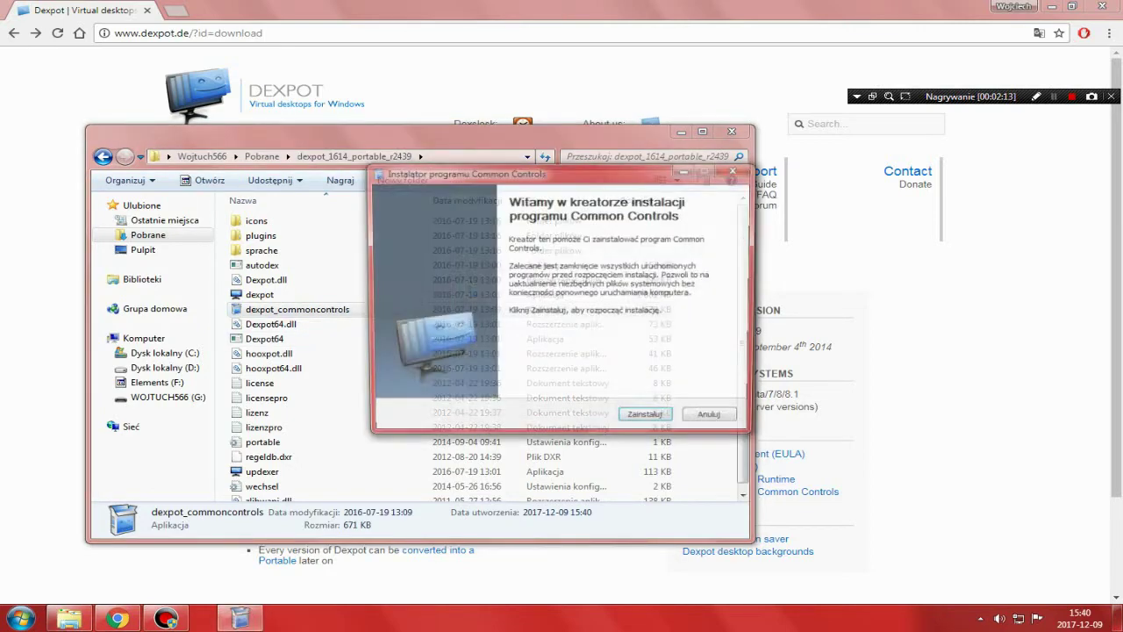
key("Return")
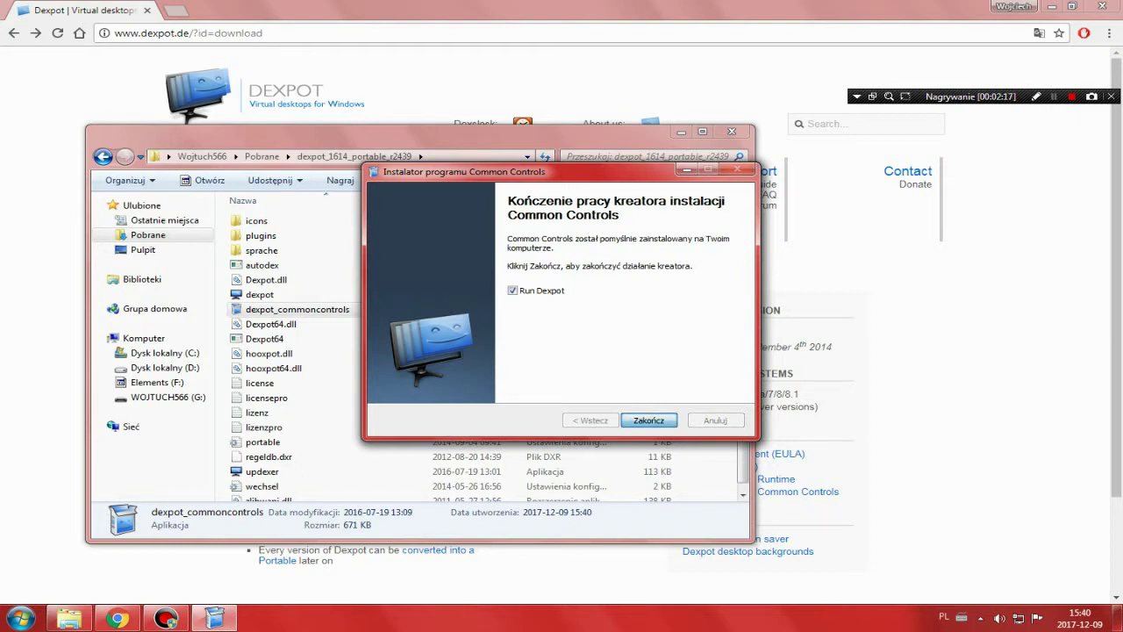
key("Return")
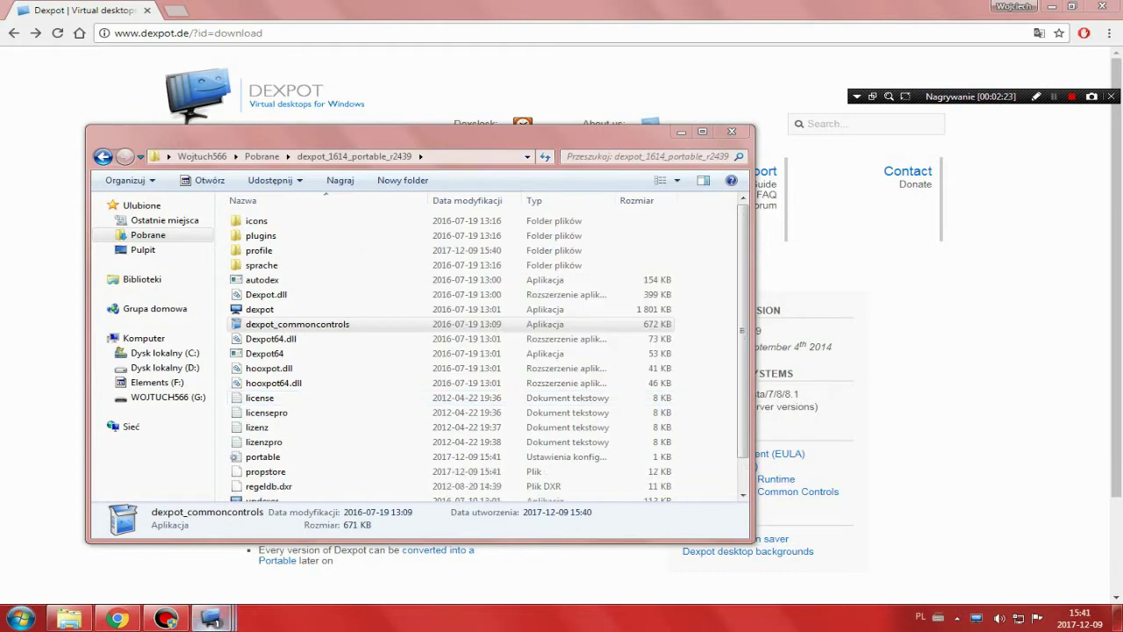
Switch to virtual desktops Pulpit 2 and Pulpit 3, and return to Pulpit 1.
mouse_move(211, 618)
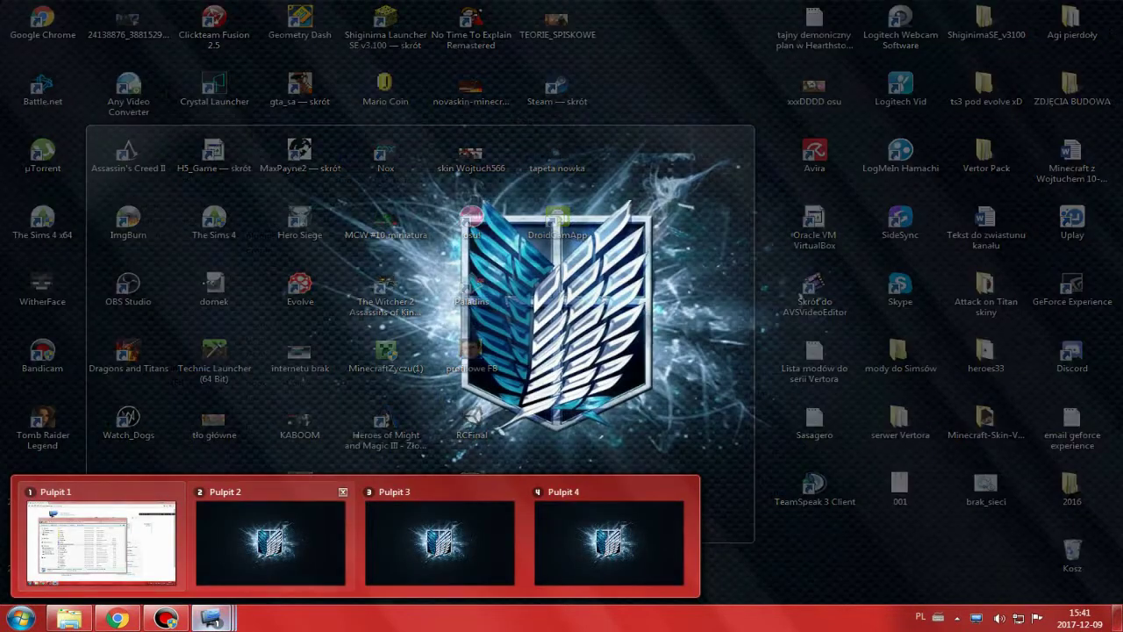
mouse_move(439, 540)
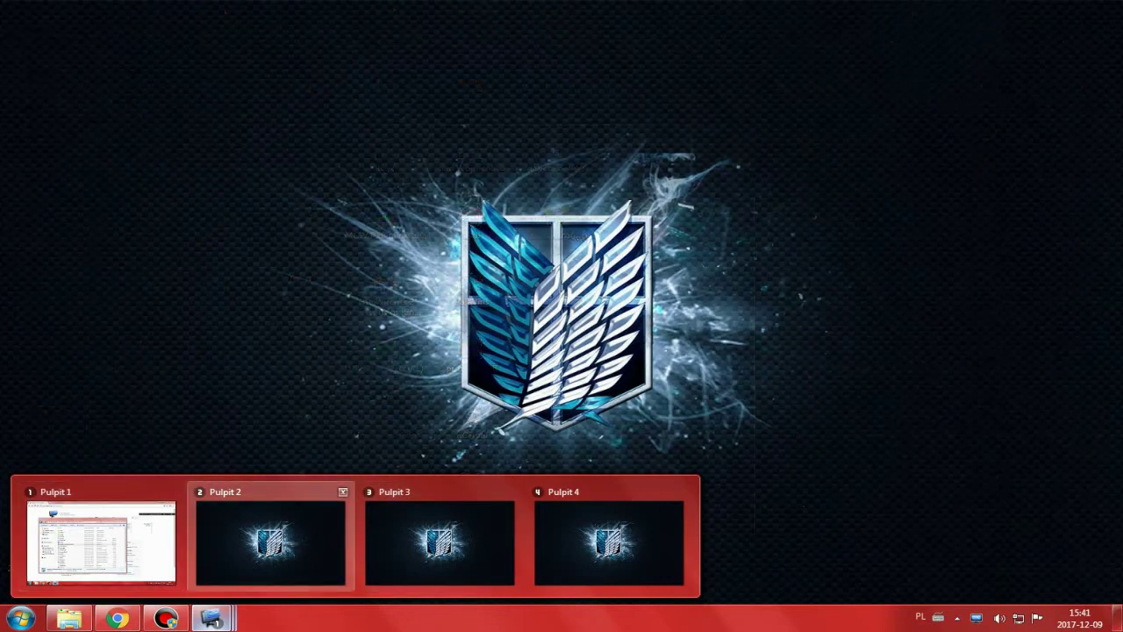
left_click(270, 543)
mouse_move(164, 618)
left_click(440, 542)
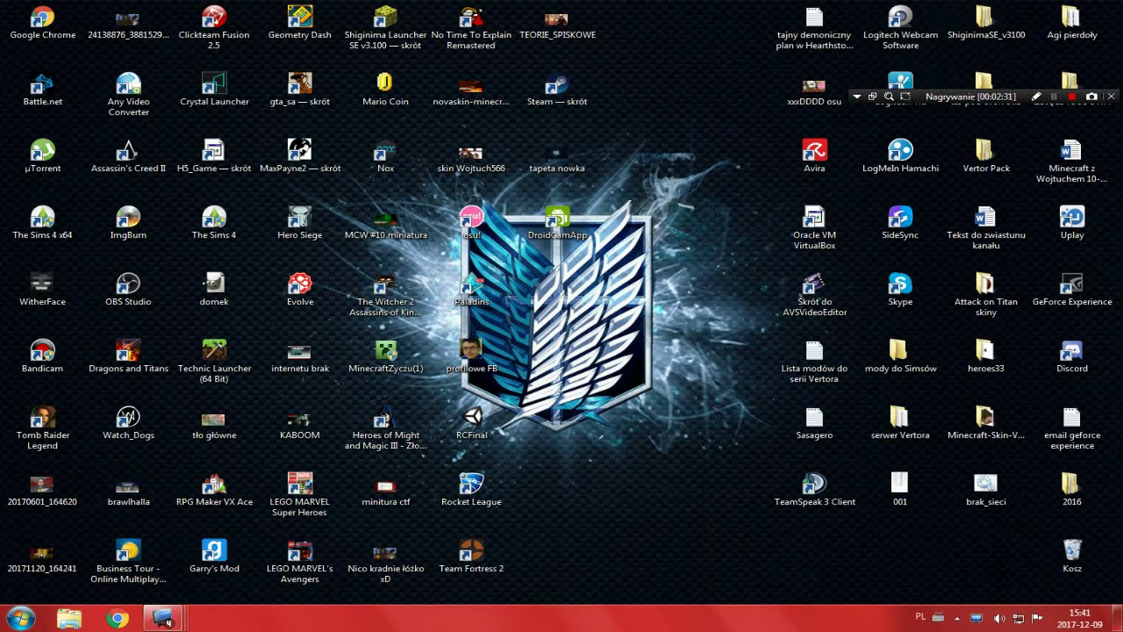
left_click(101, 542)
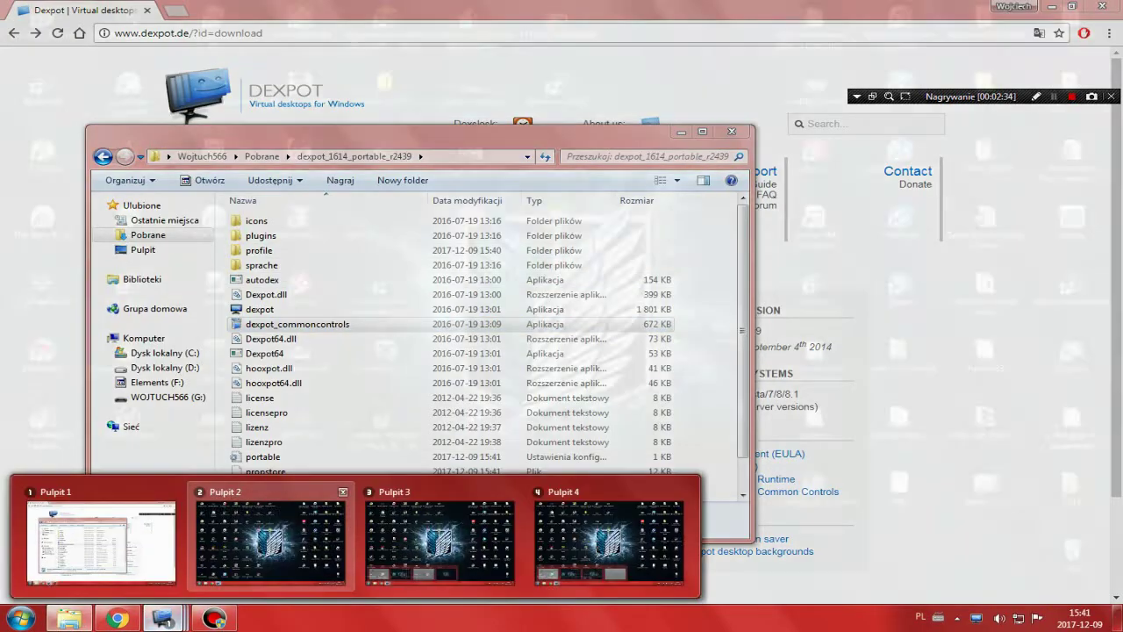
Open a file explorer window on Pulpit 2 and launch GIMP 2 on Pulpit 3.
left_click(270, 544)
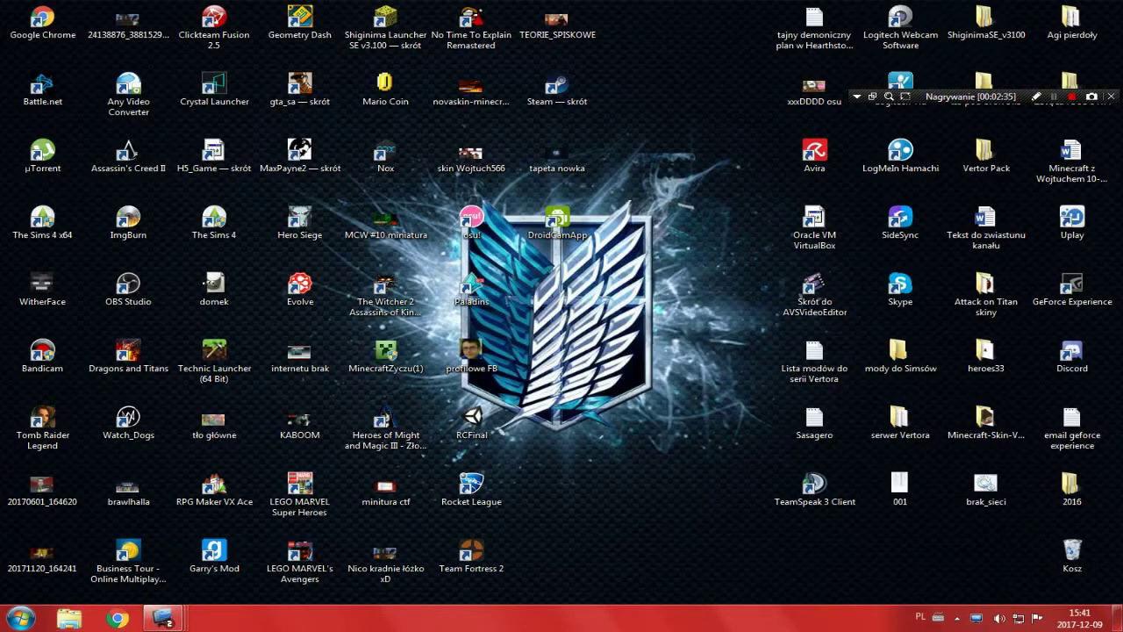
left_click(69, 619)
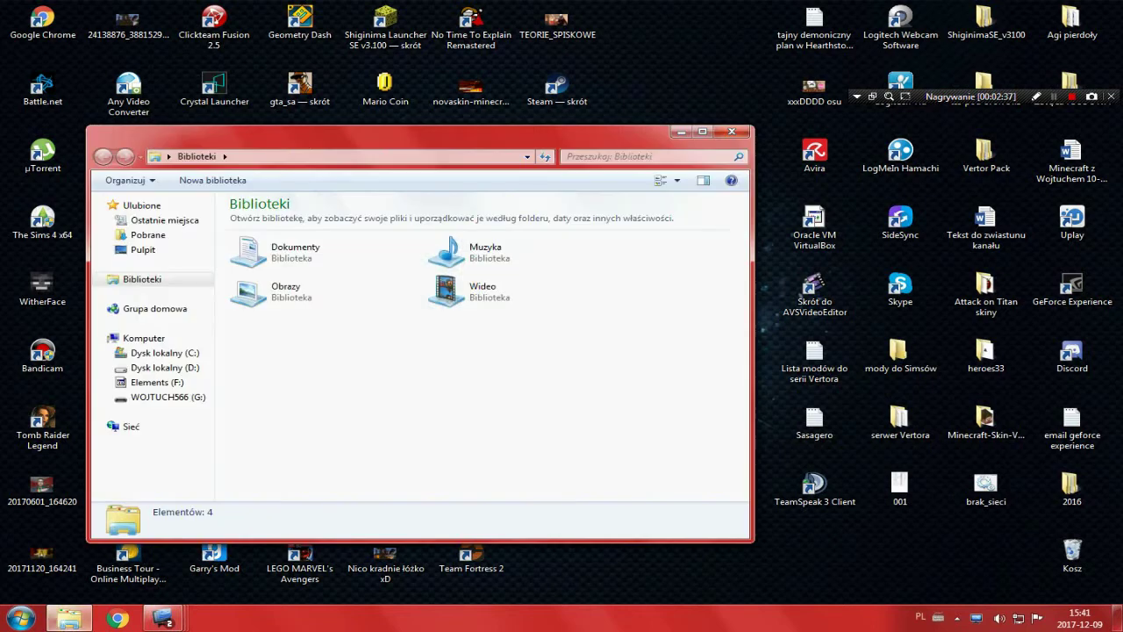
mouse_move(162, 618)
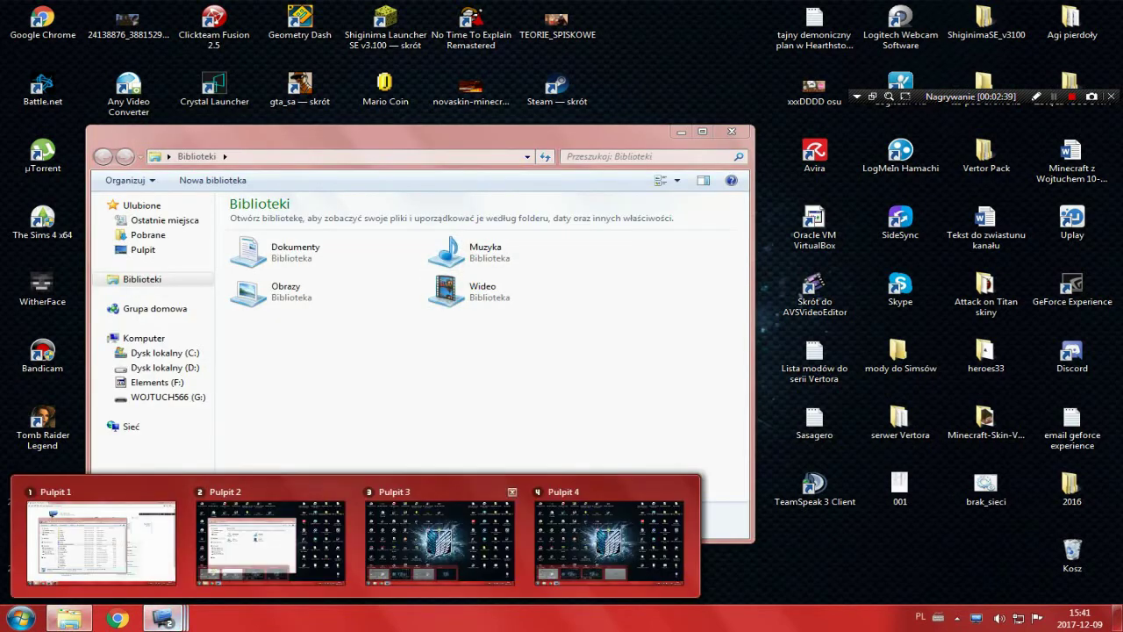
left_click(442, 541)
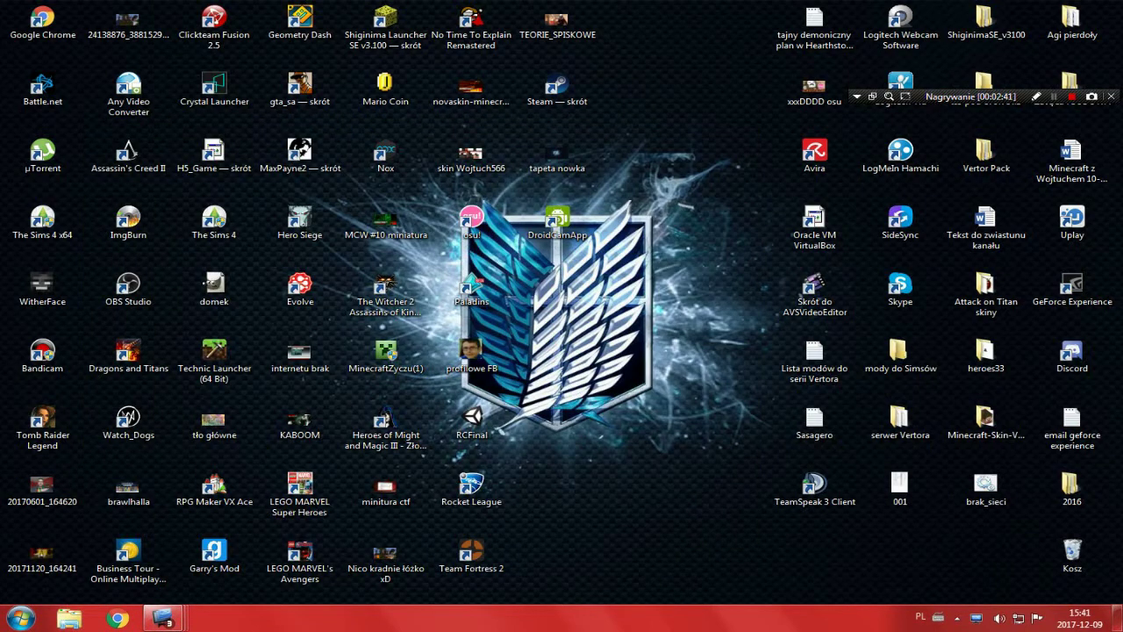
left_click(20, 619)
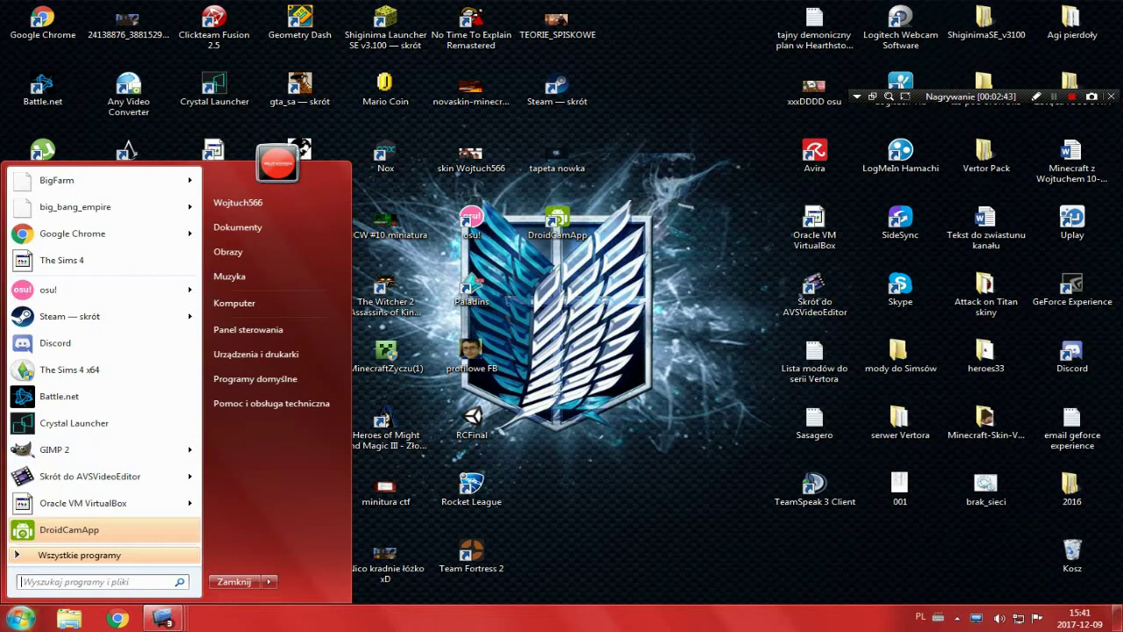
left_click(87, 450)
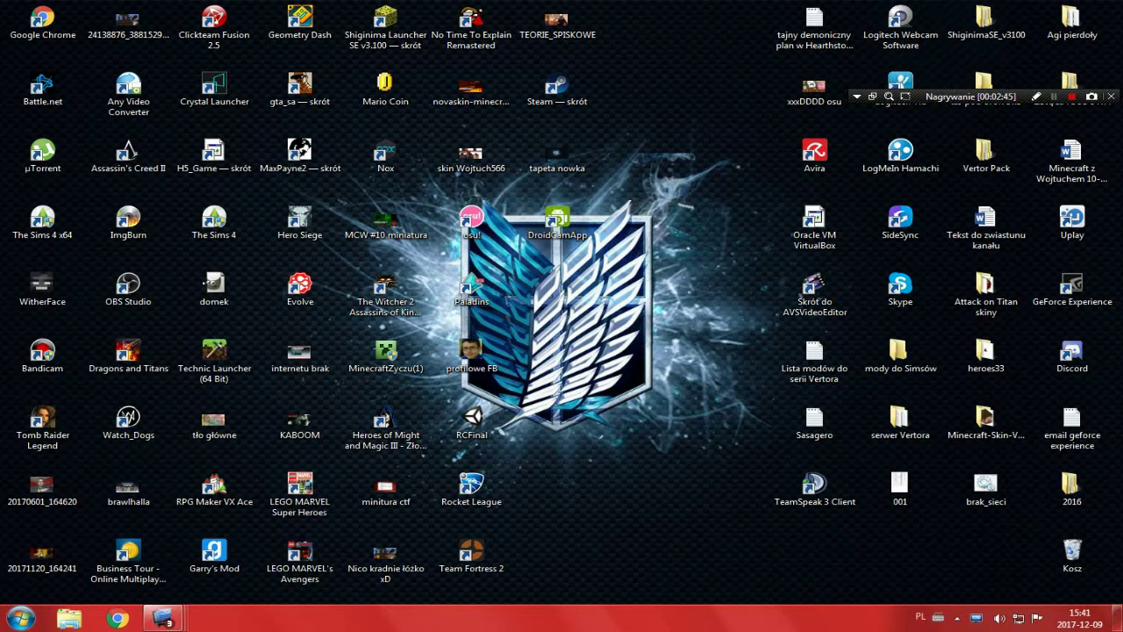
Switch to virtual desktop Pulpit 4 from the desktop previews.
mouse_move(162, 618)
left_click(609, 539)
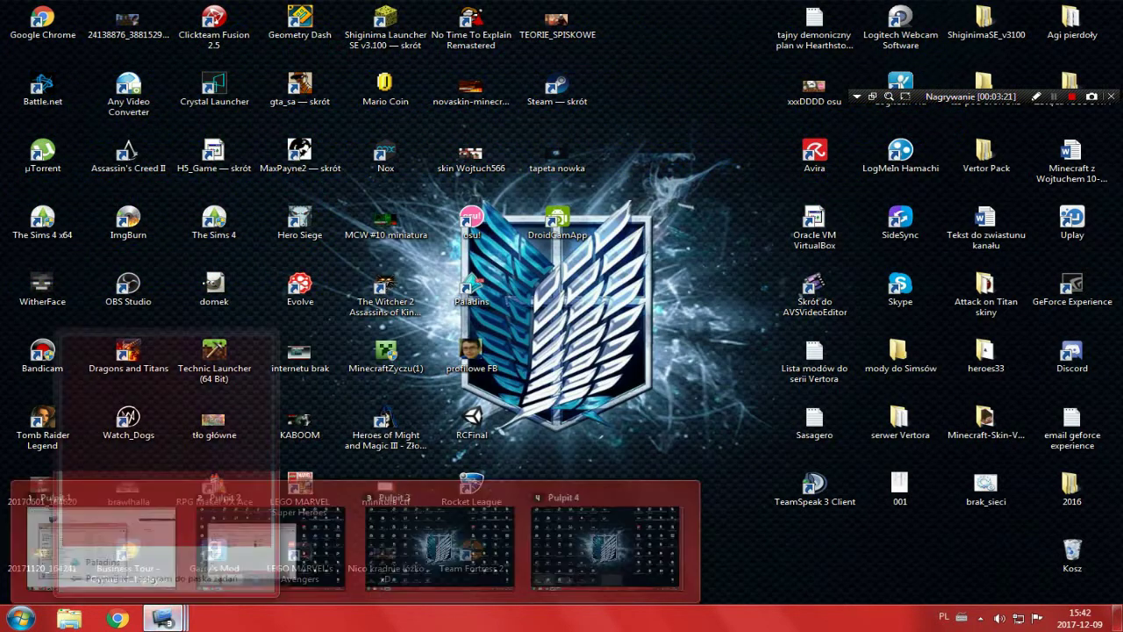
right_click(162, 618)
left_click(128, 570)
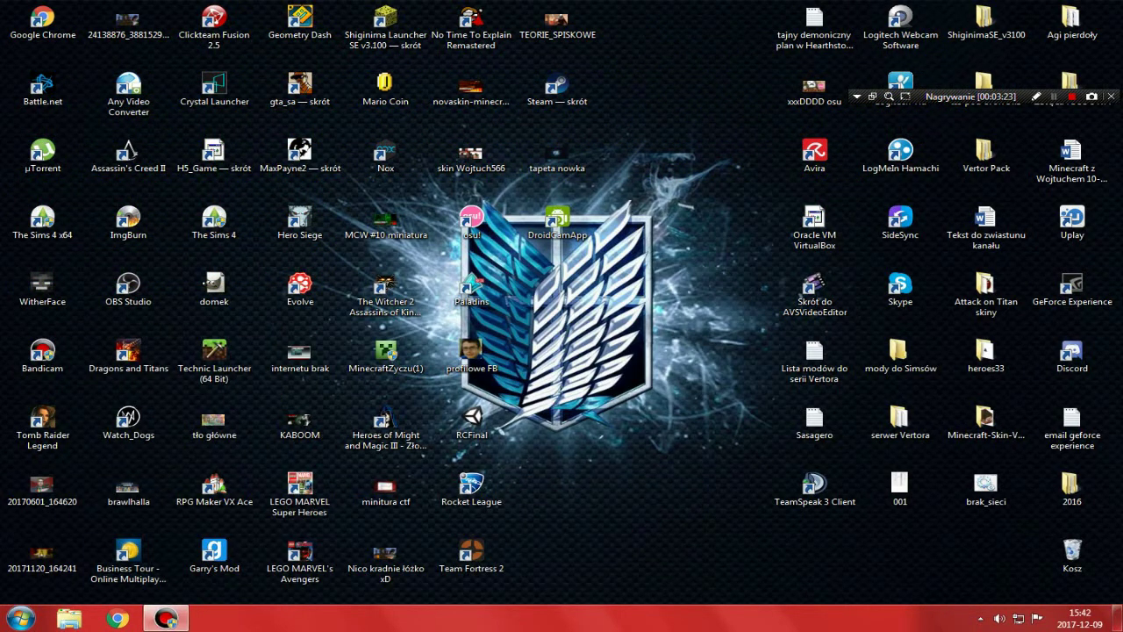
Switch to Pulpit 1 through the Dexpot icon among the hidden notification icons.
left_click(980, 618)
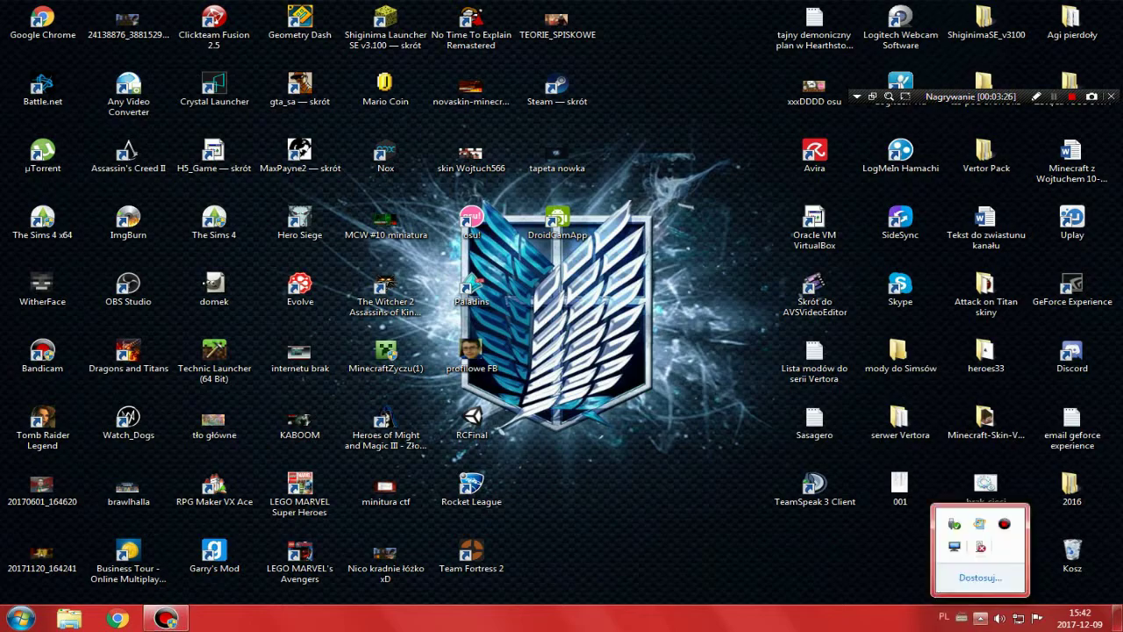
right_click(955, 546)
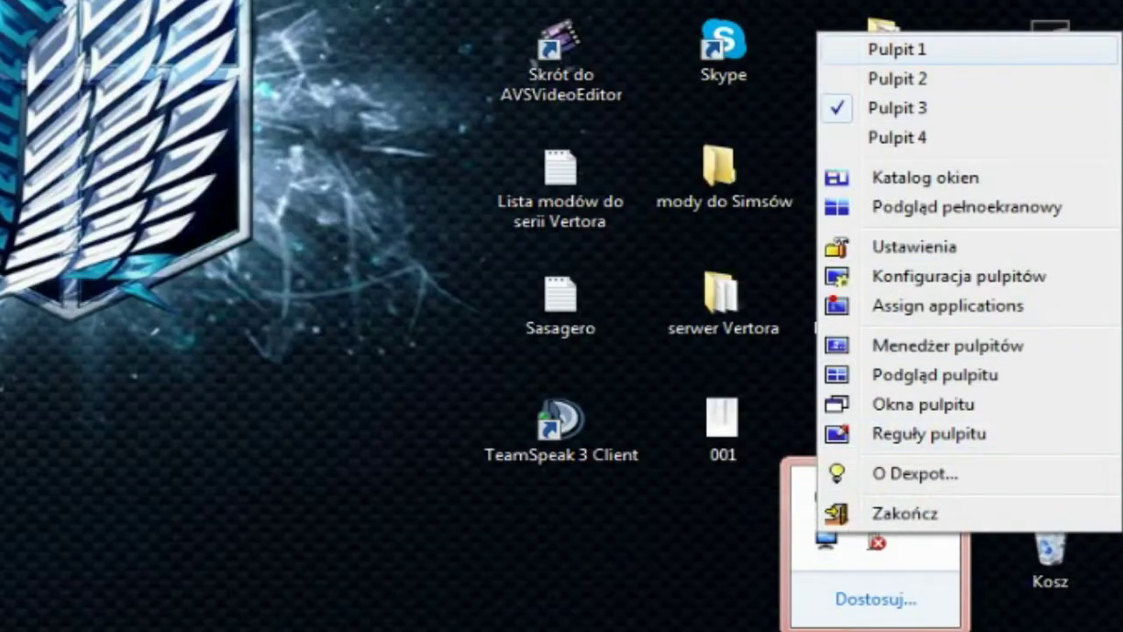
left_click(992, 287)
left_click(876, 630)
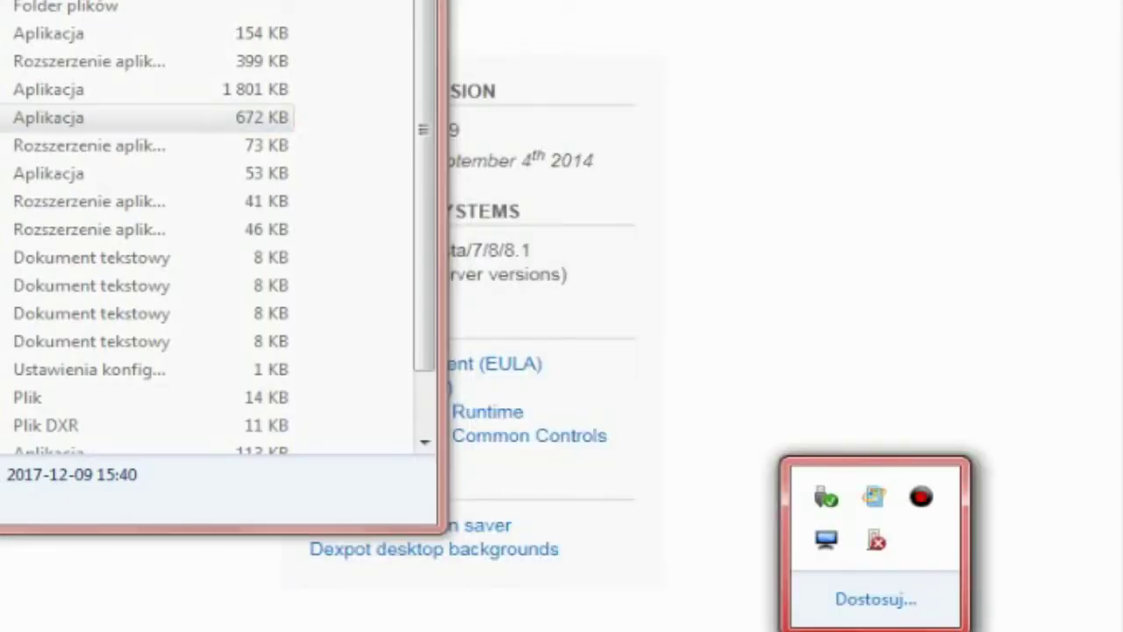
Show the Dexpot window catalog of Pulpit 1 and bring the dexpot_1614_portable_r2439 folder window to the front.
right_click(828, 539)
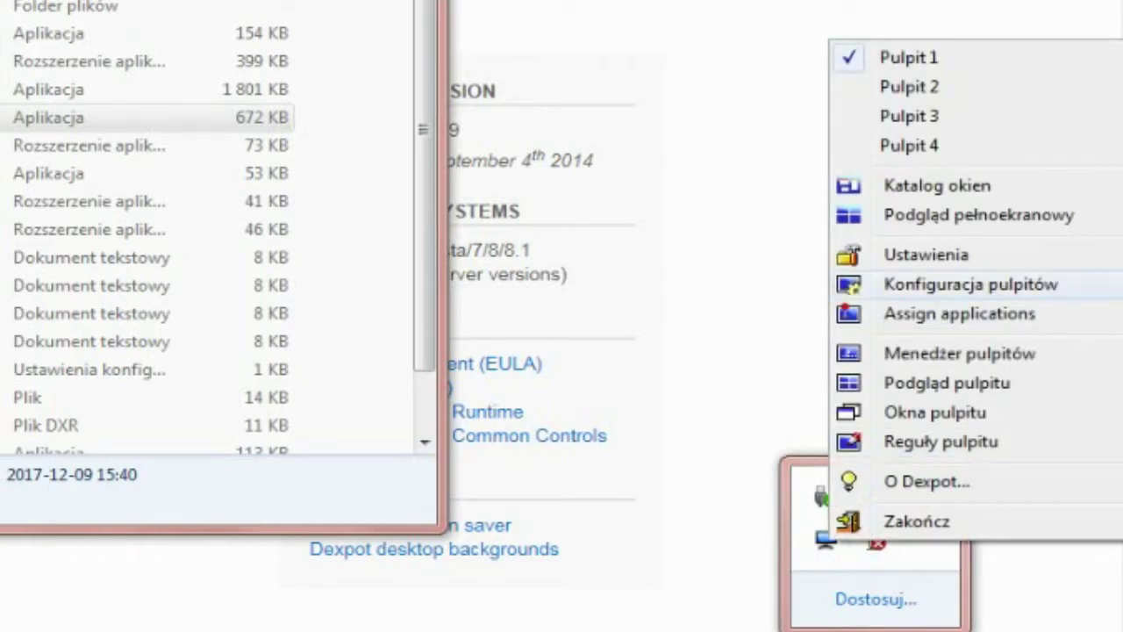
left_click(937, 185)
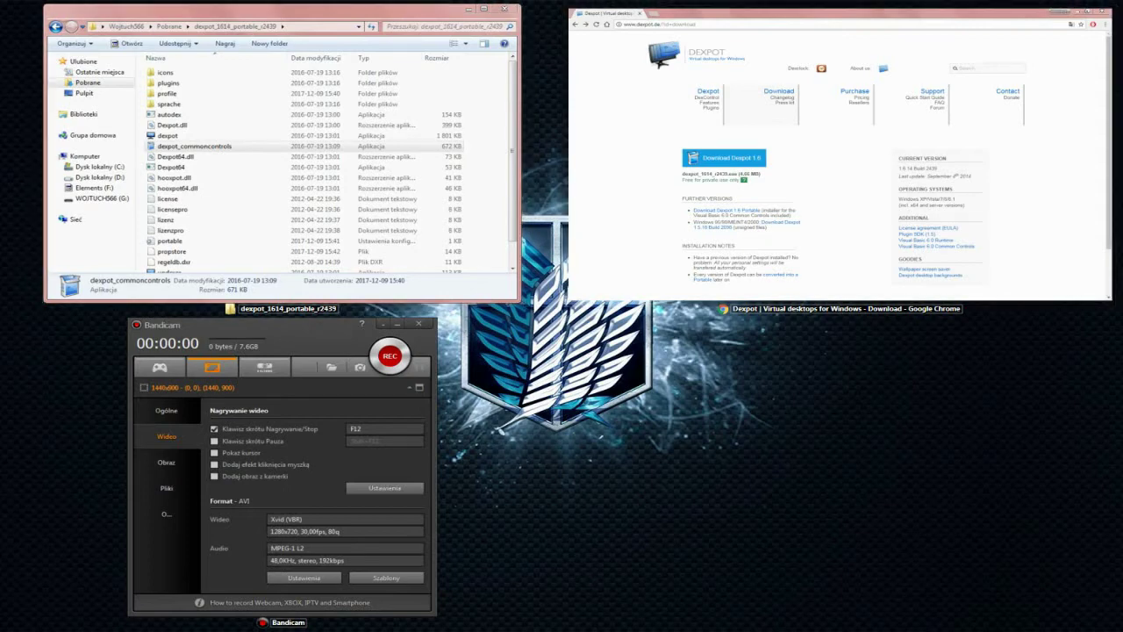
left_click(281, 158)
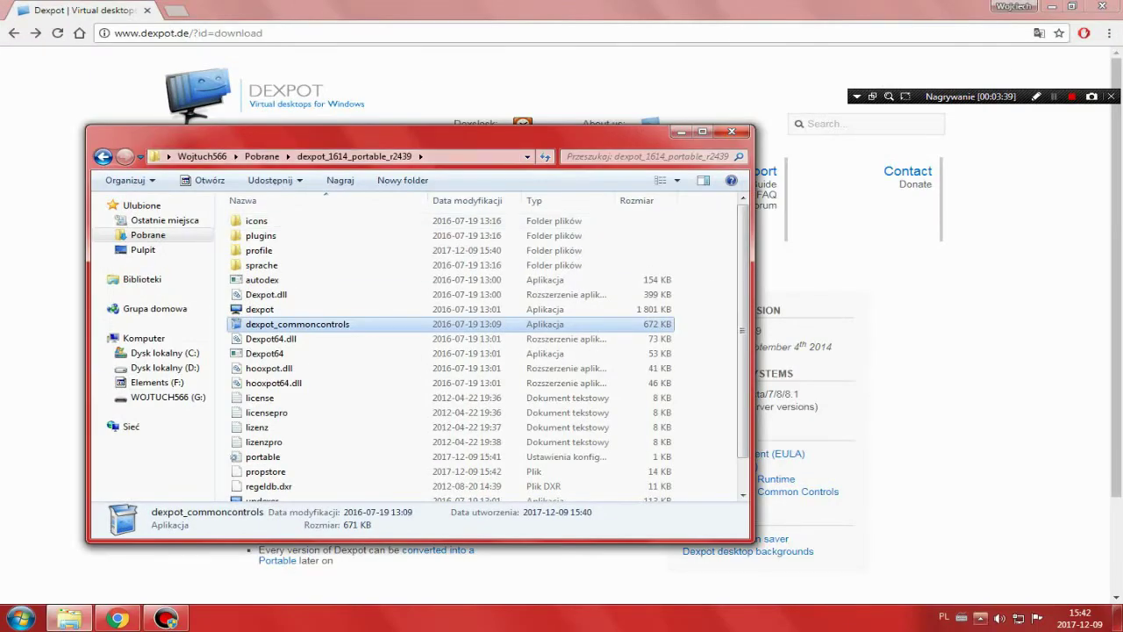
Show the full-screen preview of all virtual desktops and switch to Pulpit 3 from it.
left_click(980, 617)
right_click(955, 546)
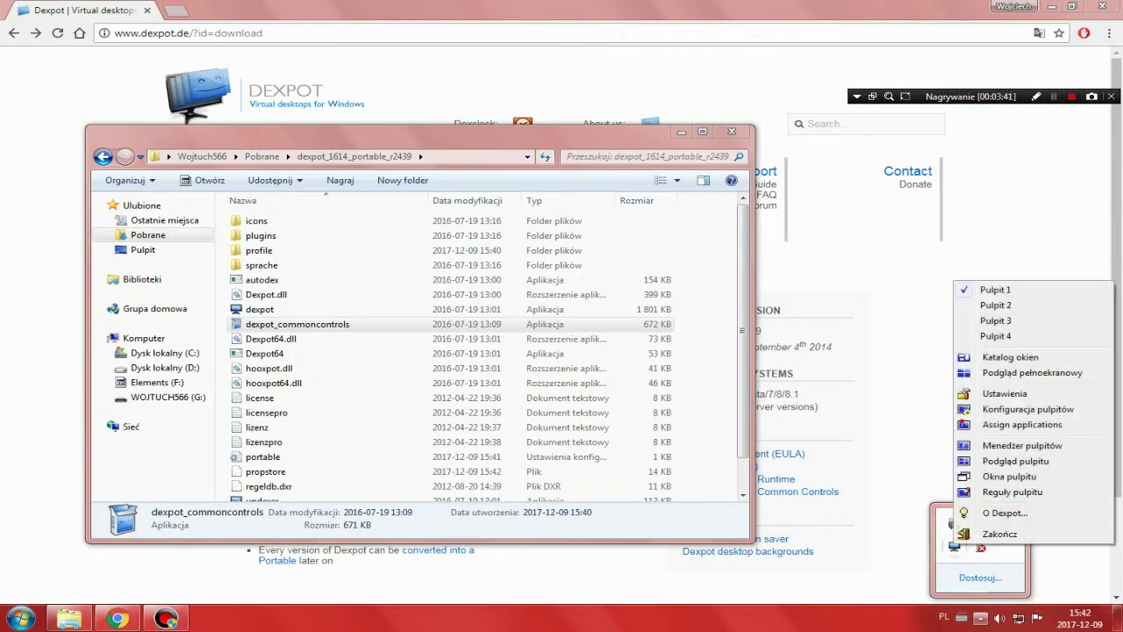
left_click(1009, 372)
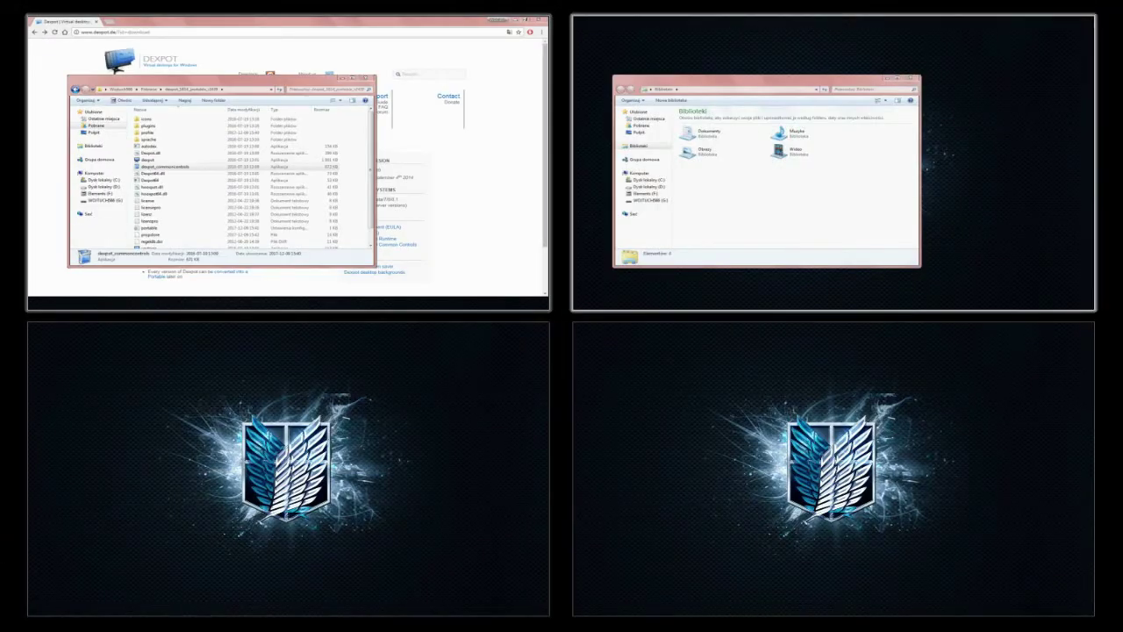
left_click(214, 557)
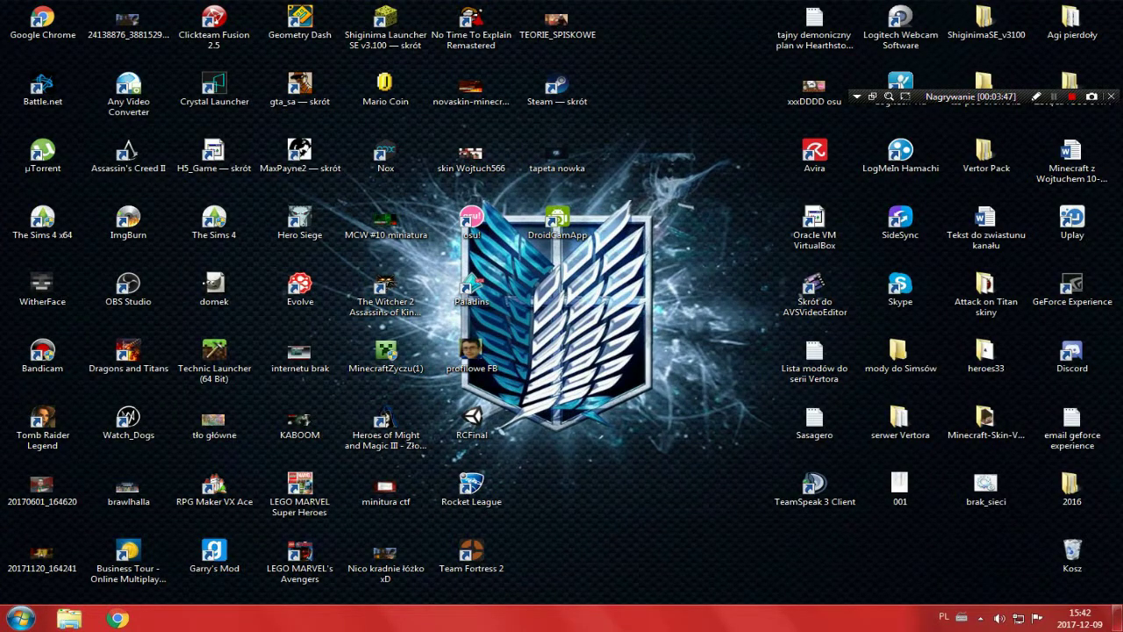
Switch to virtual desktop Pulpit 4 and bring up its GIMP window.
left_click(980, 617)
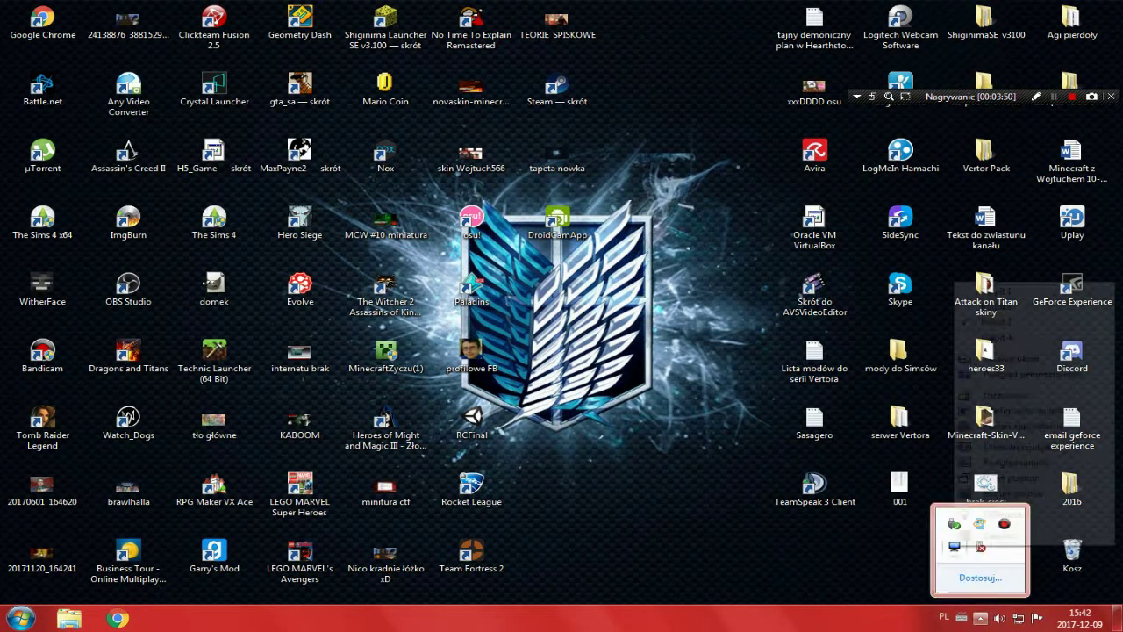
right_click(954, 546)
left_click(982, 339)
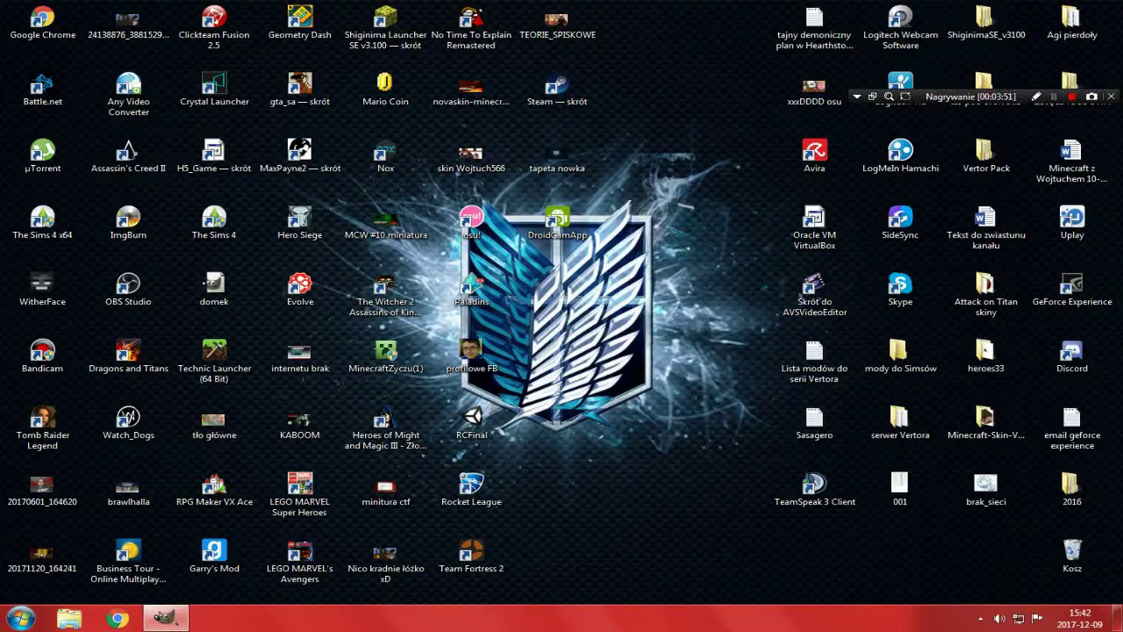
left_click(165, 619)
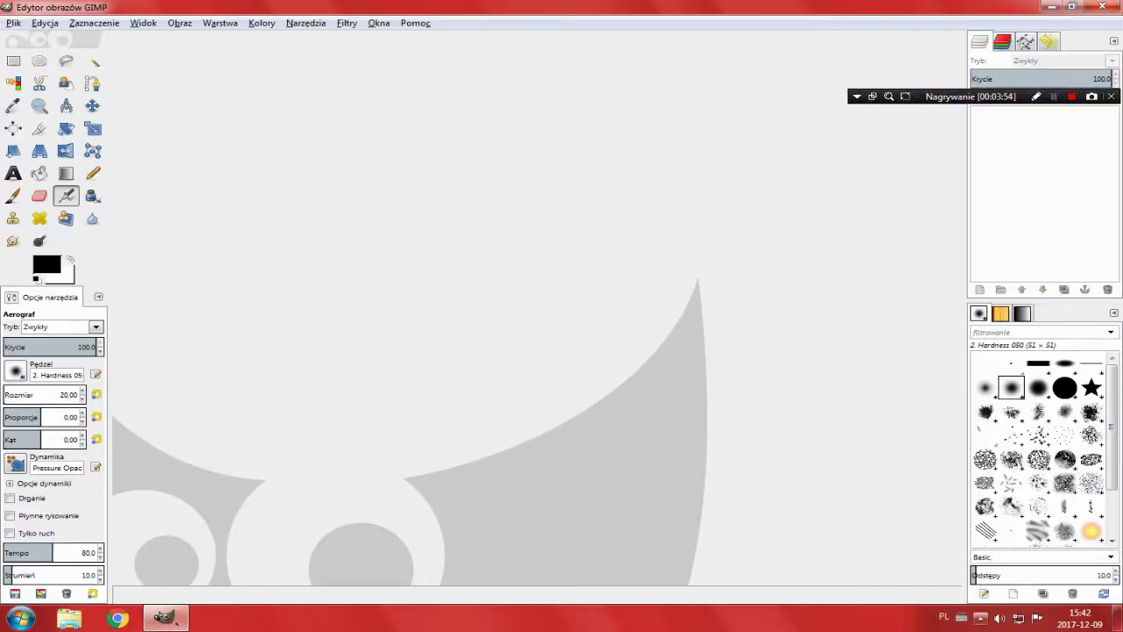
Open the Dexpot settings and look through the available choices for the number of desktops.
left_click(980, 617)
right_click(954, 546)
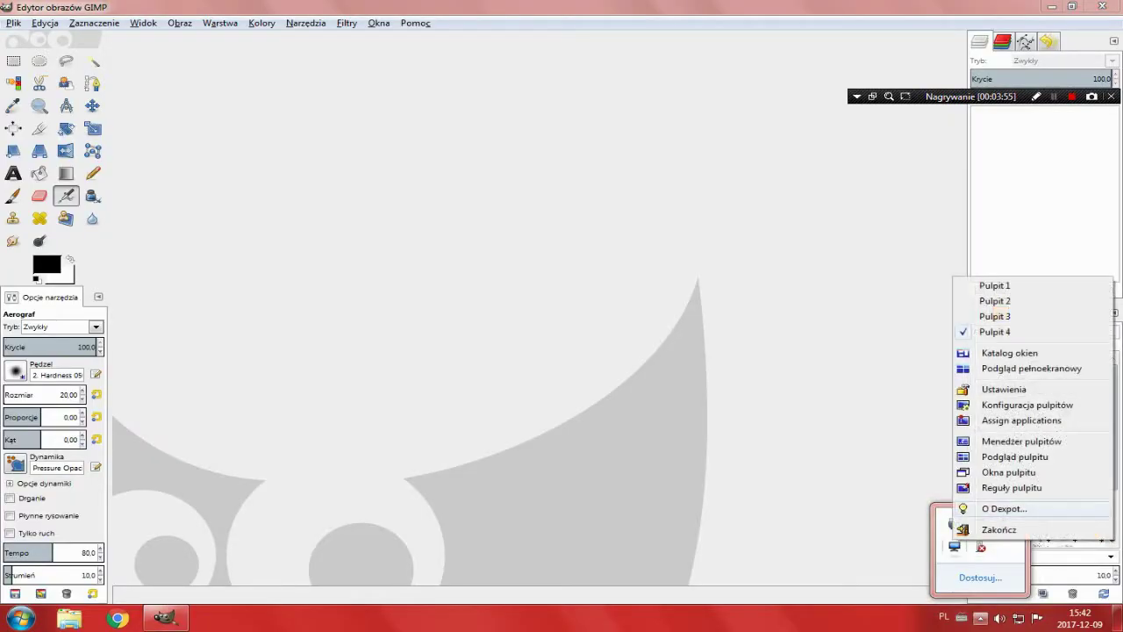
left_click(1005, 389)
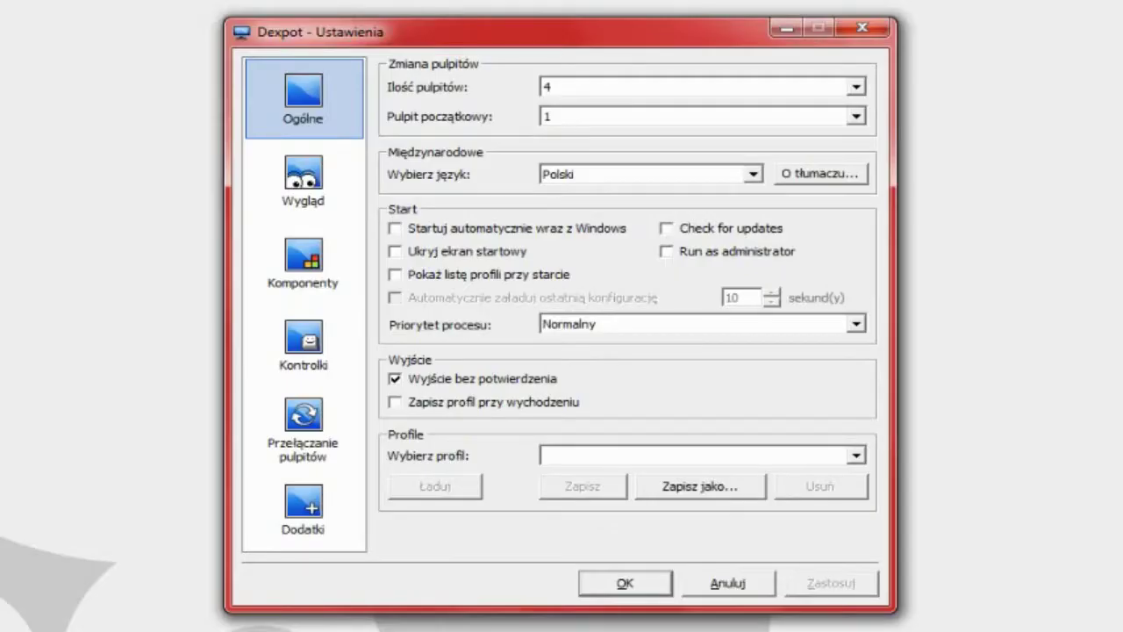
left_click(856, 87)
left_click_drag(858, 137, 858, 175)
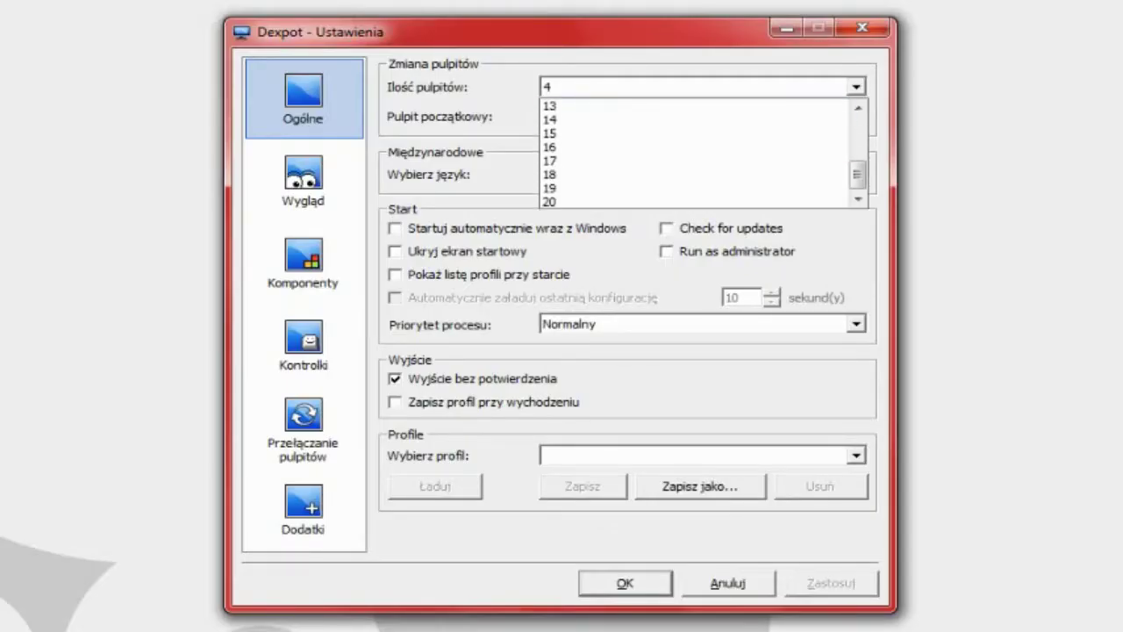
key("Escape")
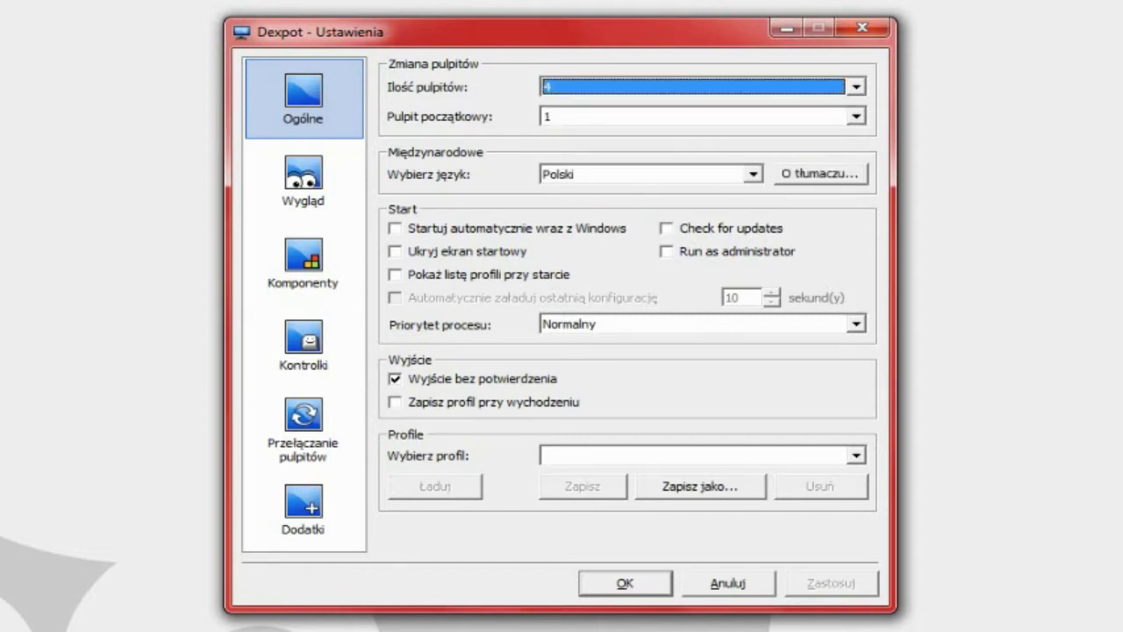
Examine the starting desktop, language and process priority options in the general Dexpot settings.
left_click(856, 117)
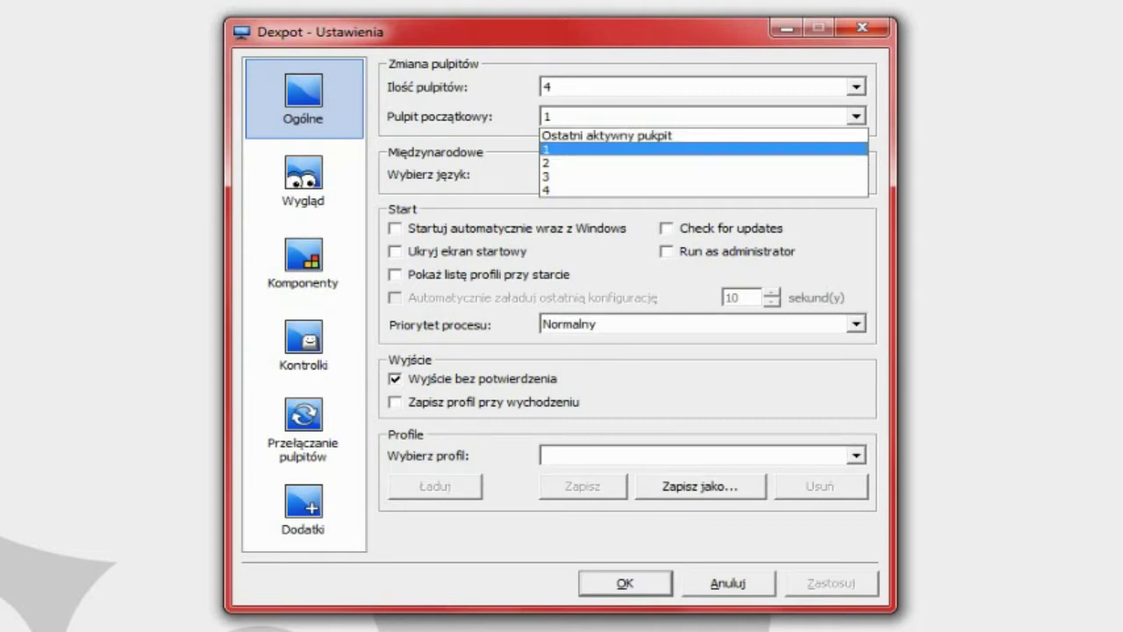
left_click(702, 150)
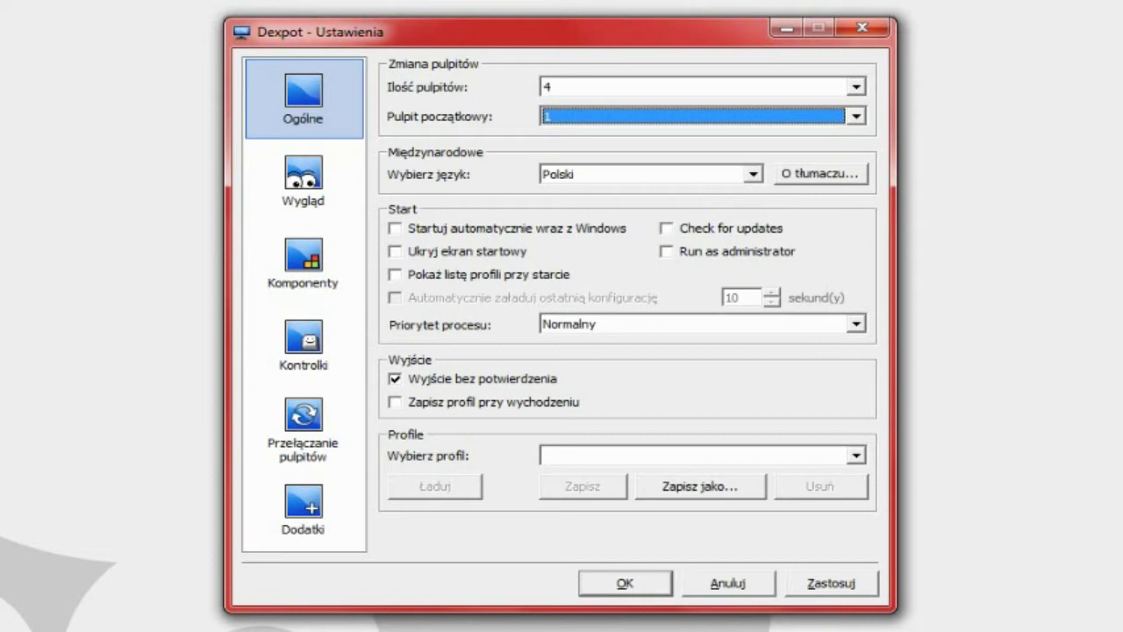
left_click(753, 174)
left_click(753, 174)
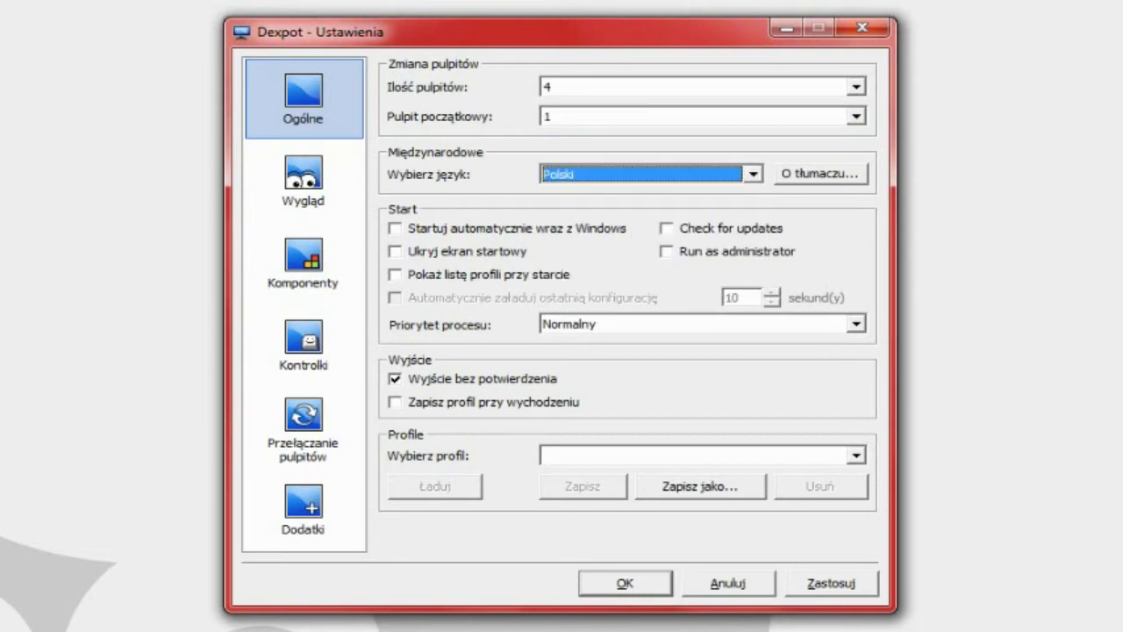
left_click(856, 325)
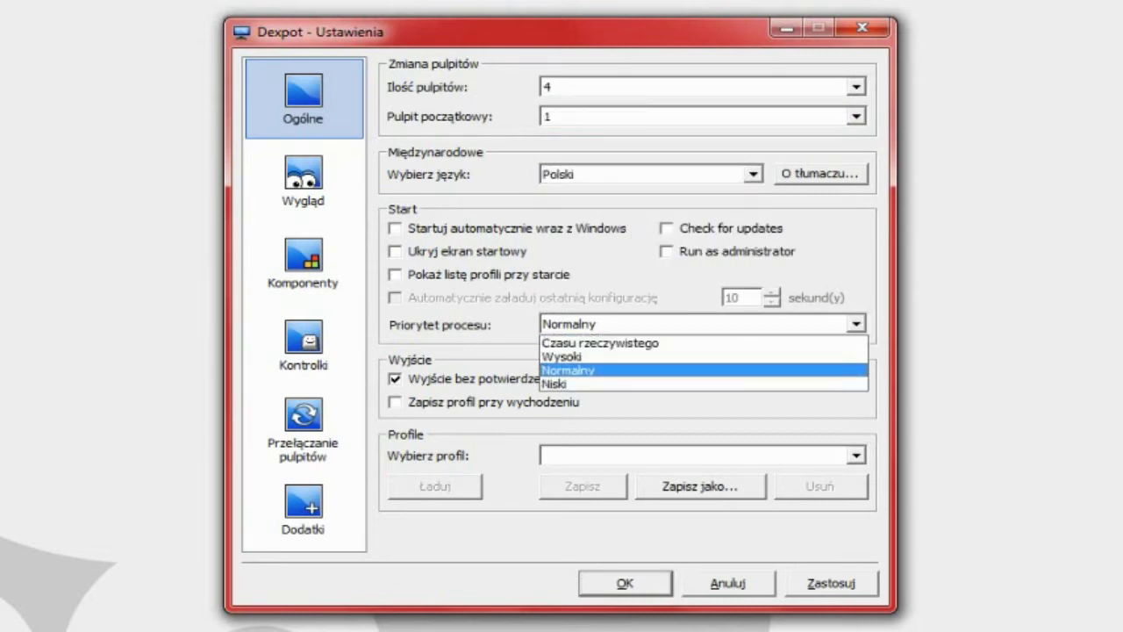
key("Up")
key("Up")
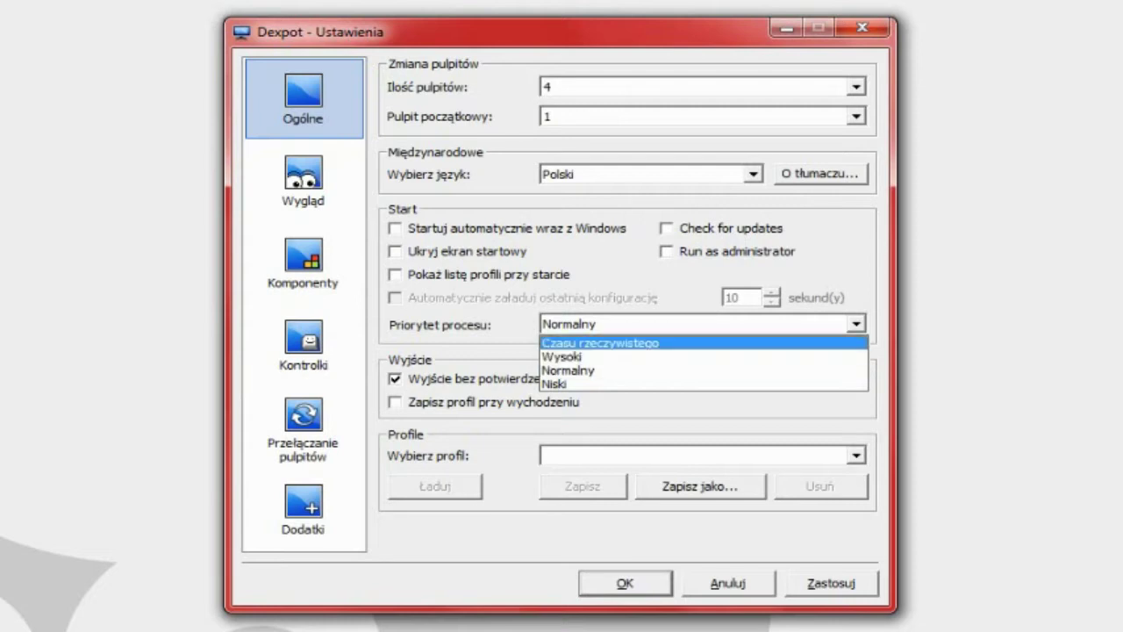
key("Escape")
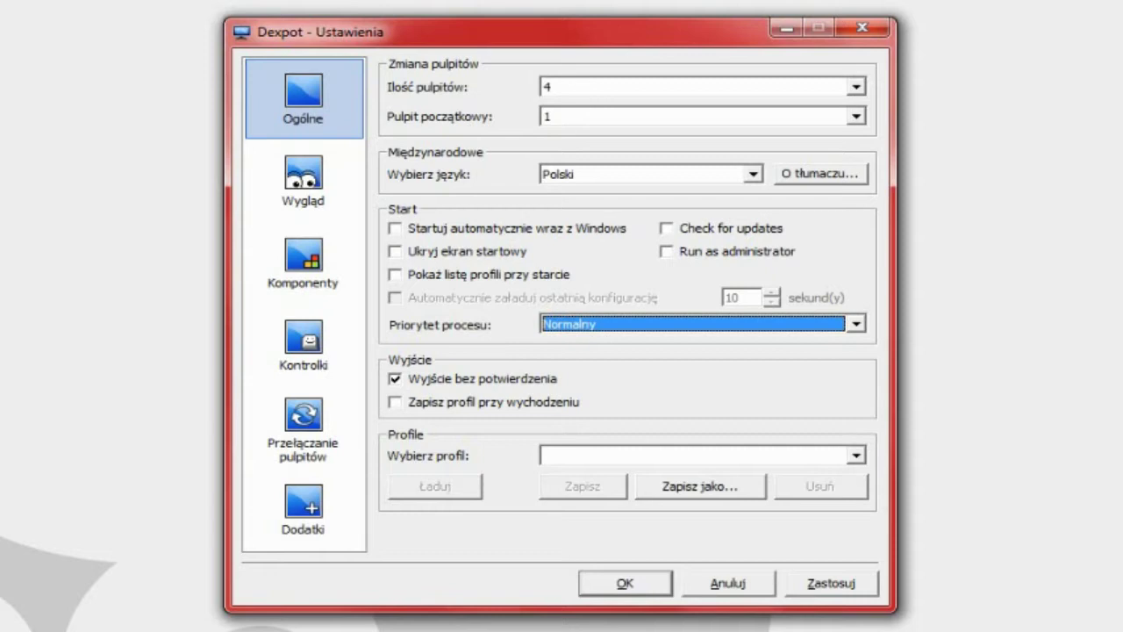
Examine the appearance settings for the tray icon's mode, visual style and Ctrl + single-click action.
left_click(303, 181)
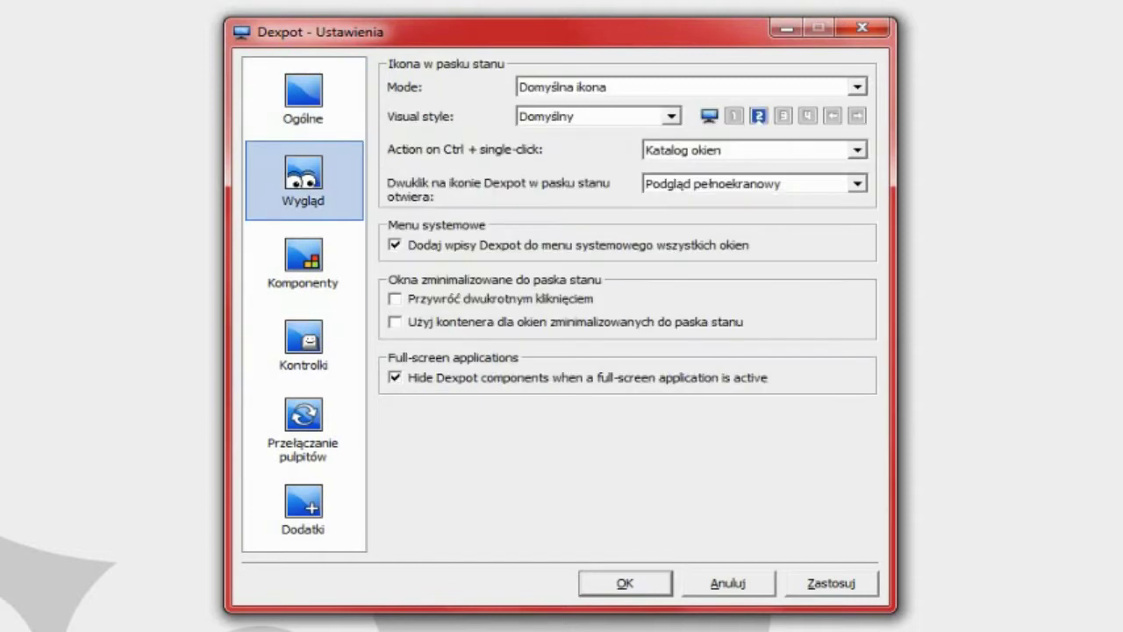
left_click(857, 86)
left_click(857, 87)
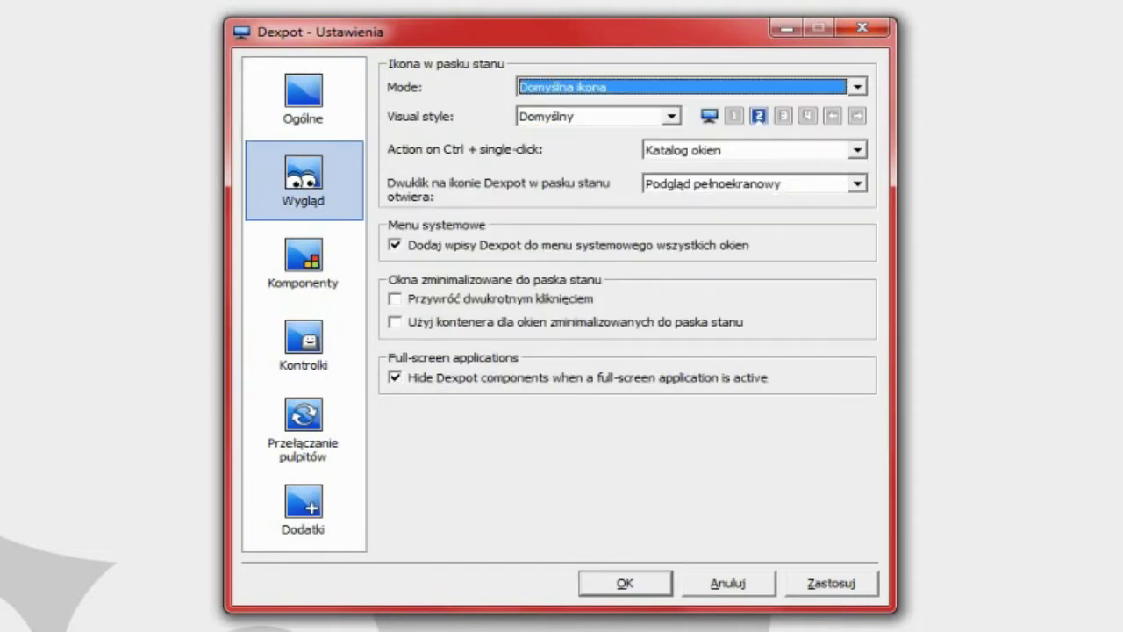
left_click(671, 116)
left_click(671, 115)
key("Tab")
key("alt+Down")
key("Escape")
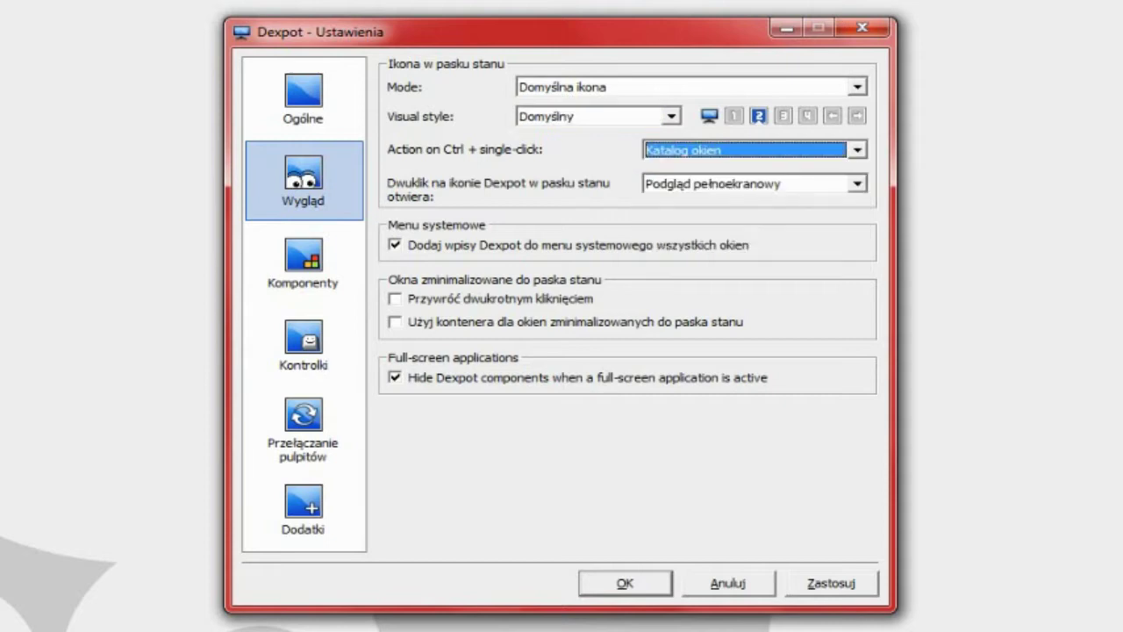
Look through the component settings, from the desktop manager to the full-screen preview options.
left_click(302, 264)
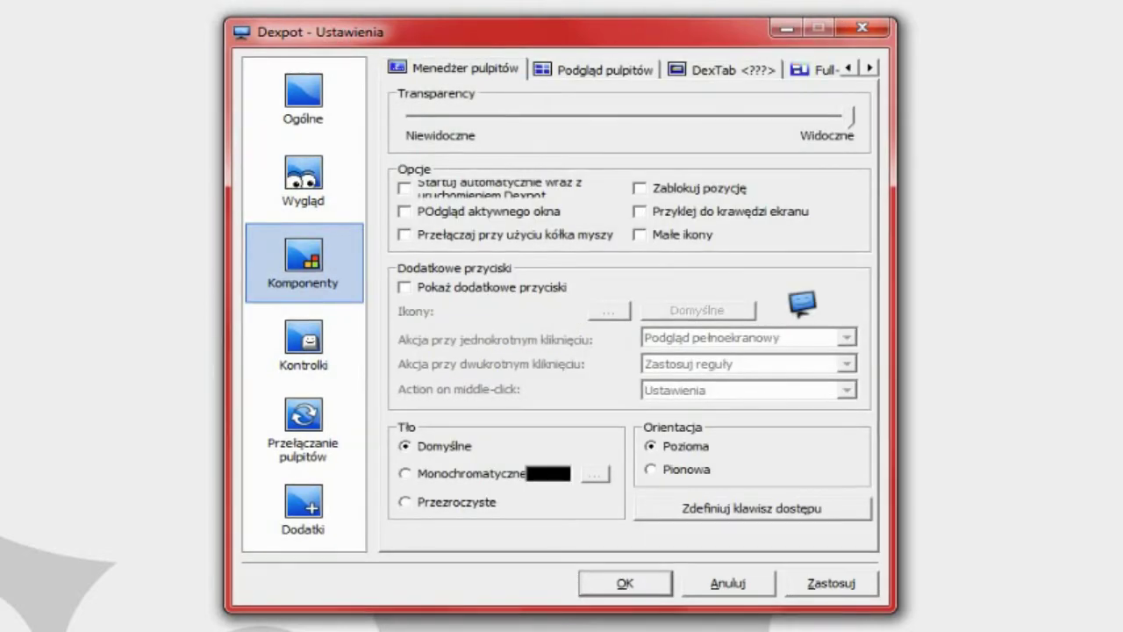
key("ctrl+Tab")
key("ctrl+Tab")
key("ctrl+Tab")
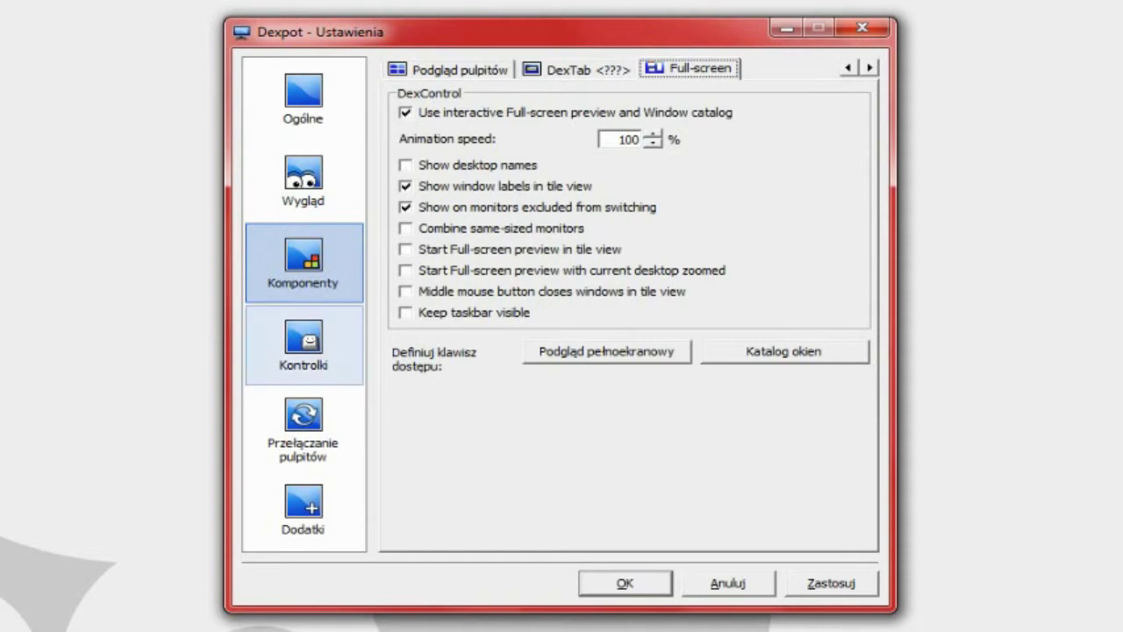
Look through the control settings for hotkeys, mouse switching and title bars.
left_click(304, 345)
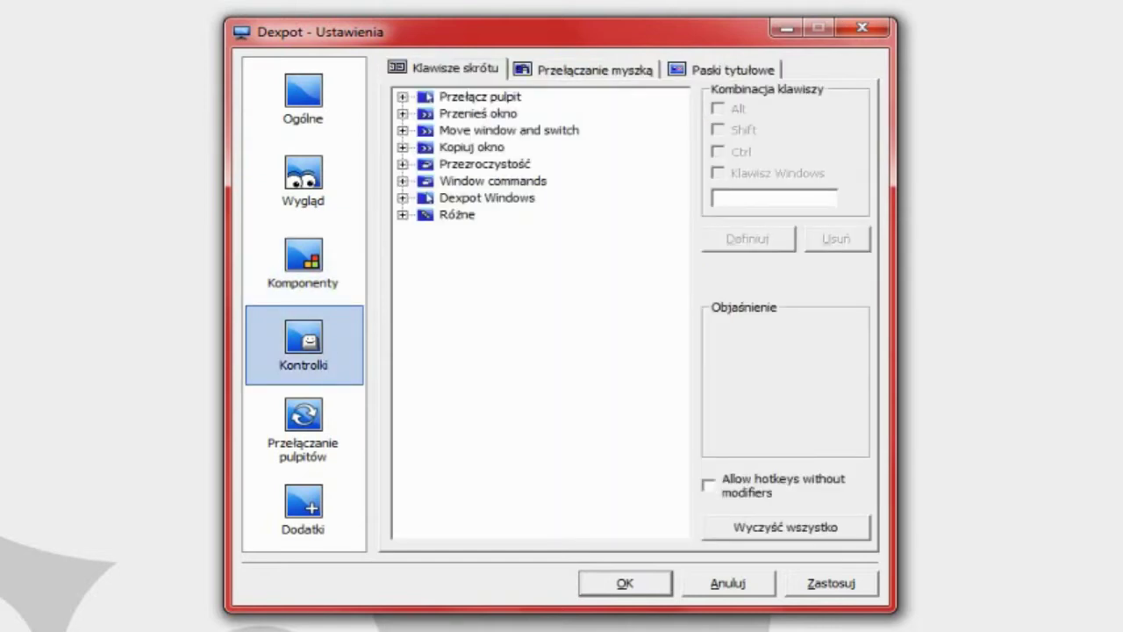
key("ctrl+Tab")
key("ctrl+Tab")
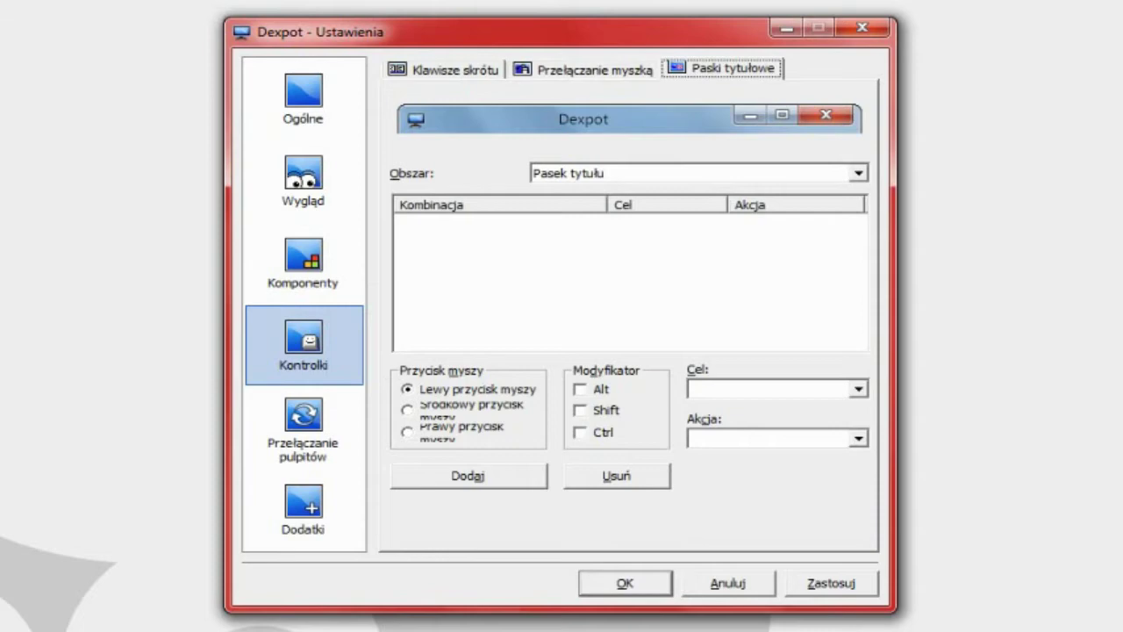
key("ctrl+Tab")
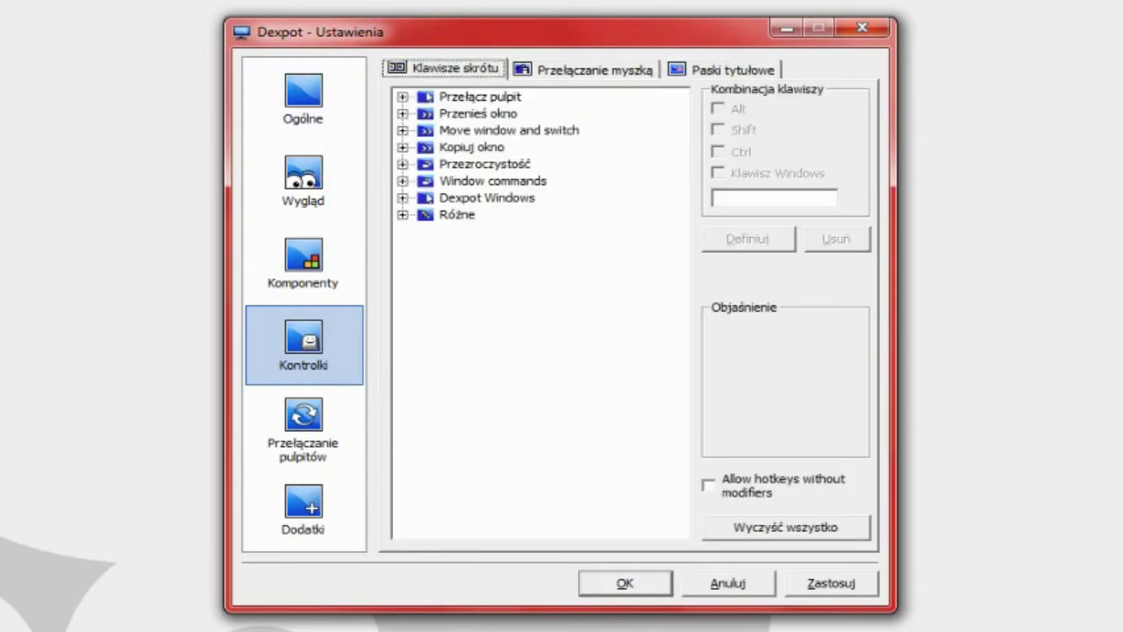
Review the desktop switching settings for desktop elements, desktop names and monitors, and view the add-ons section.
left_click(304, 427)
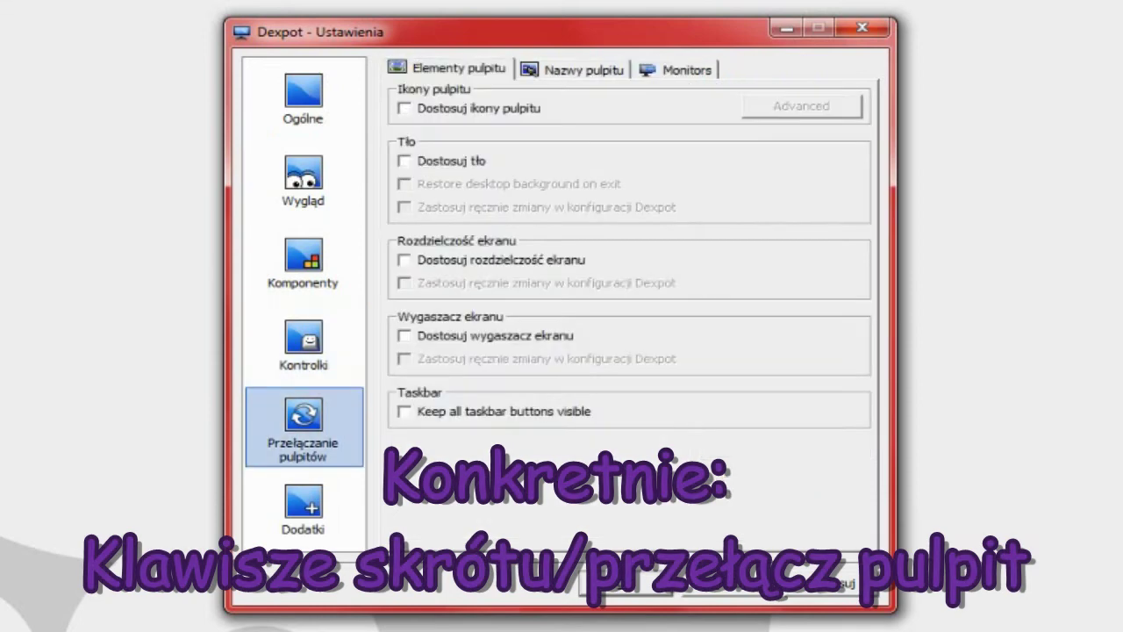
left_click(575, 69)
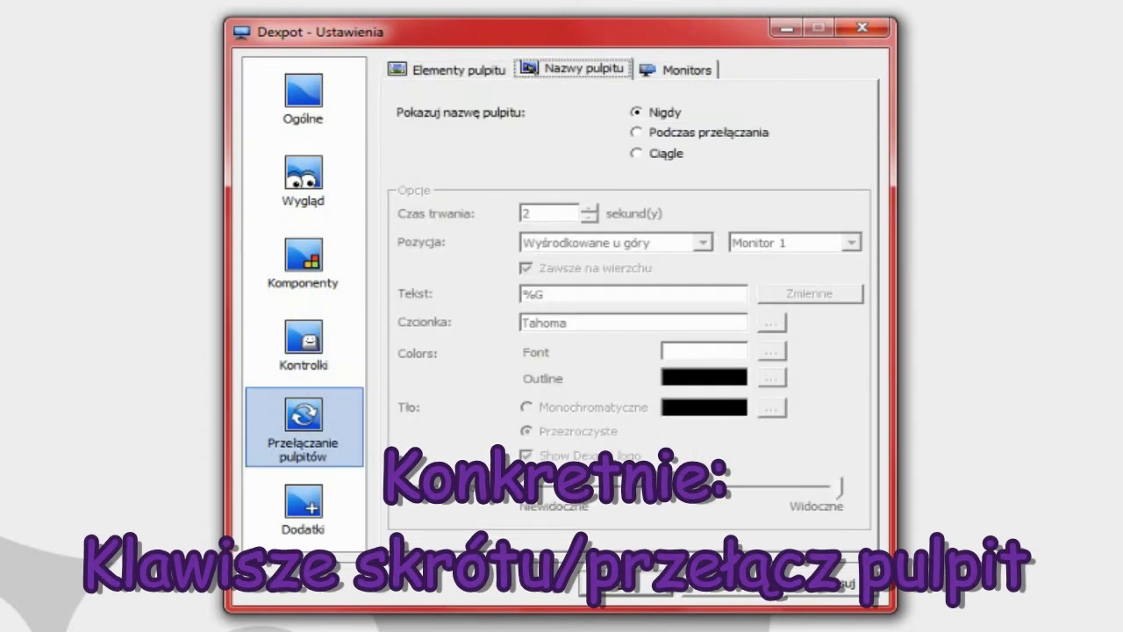
key("ctrl+Tab")
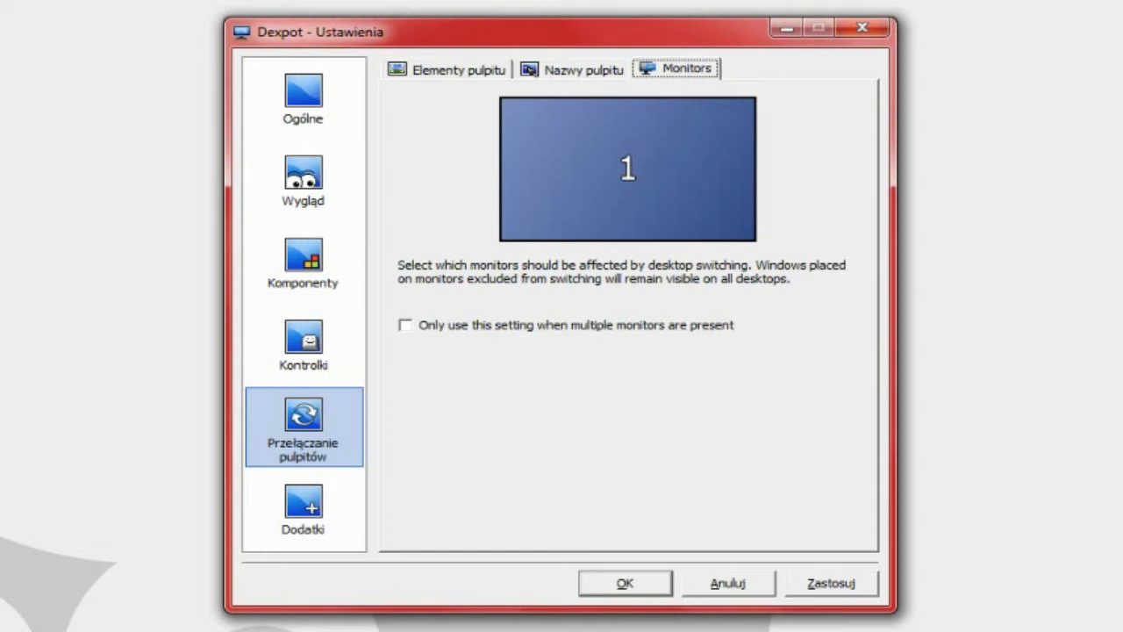
key("ctrl+Tab")
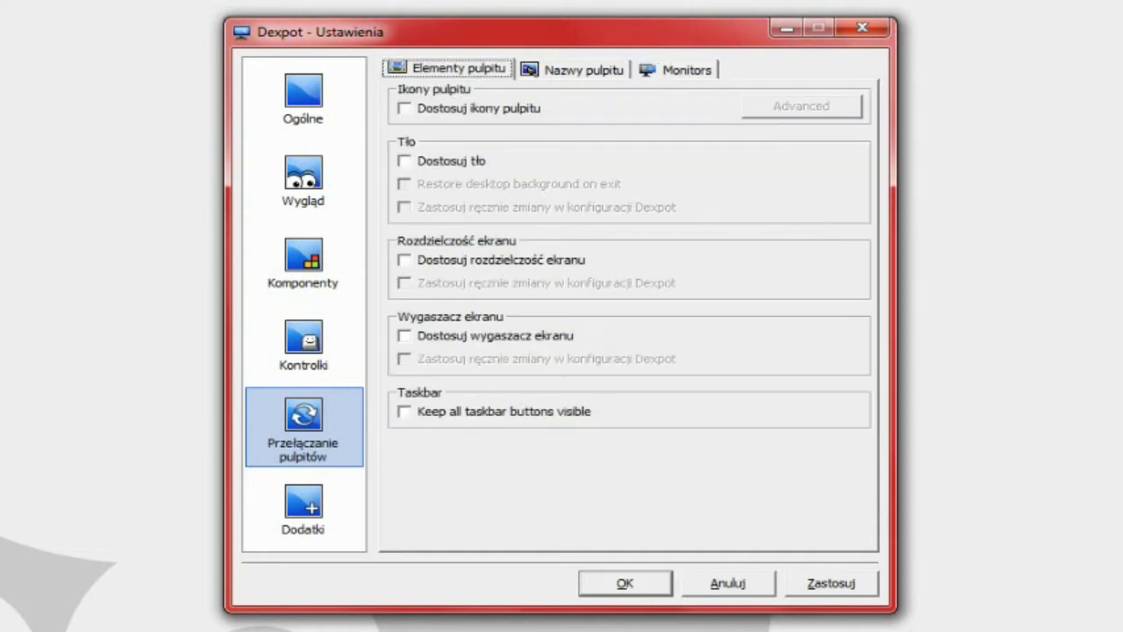
left_click(303, 509)
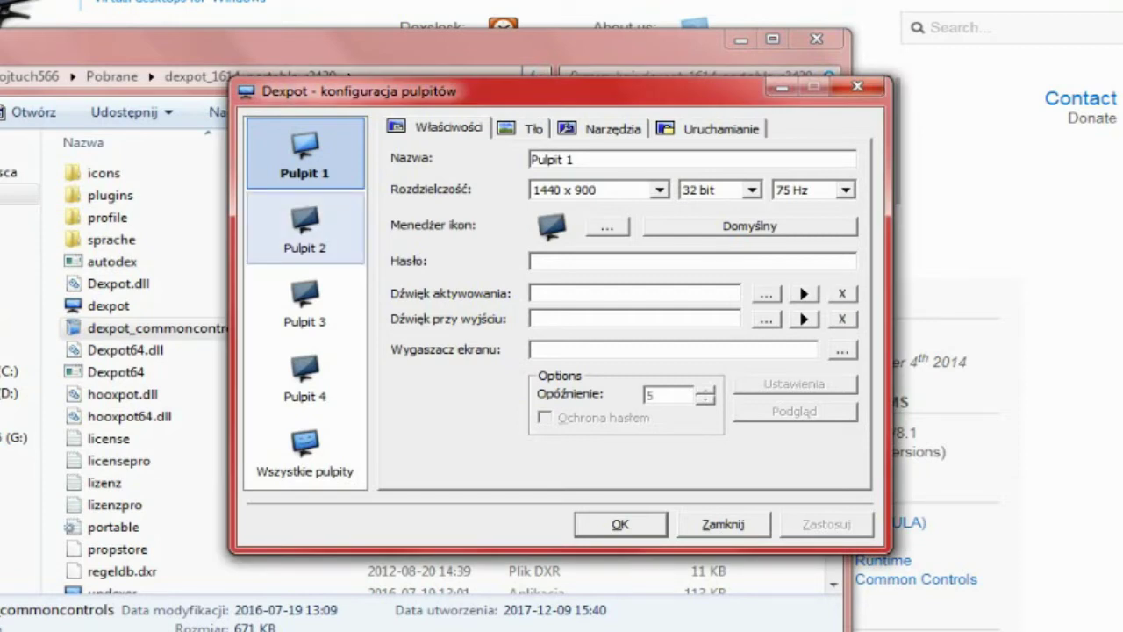
View the desktop configuration properties of Pulpit 2 and Wszystkie pulpity, and return to Pulpit 1.
left_click(304, 229)
left_click(304, 452)
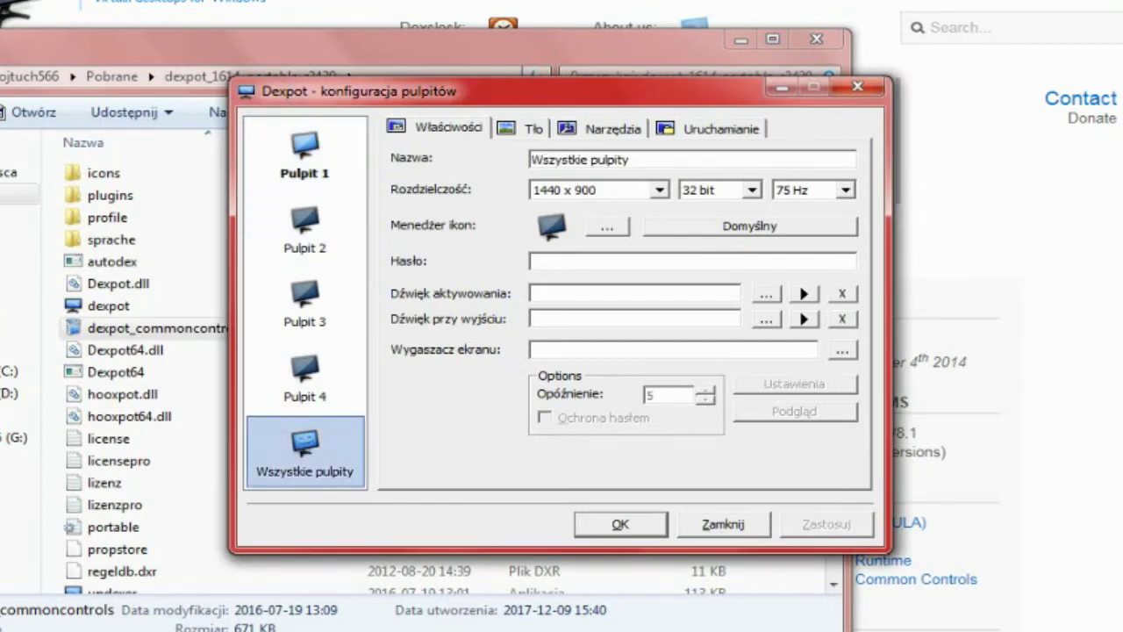
left_click(304, 154)
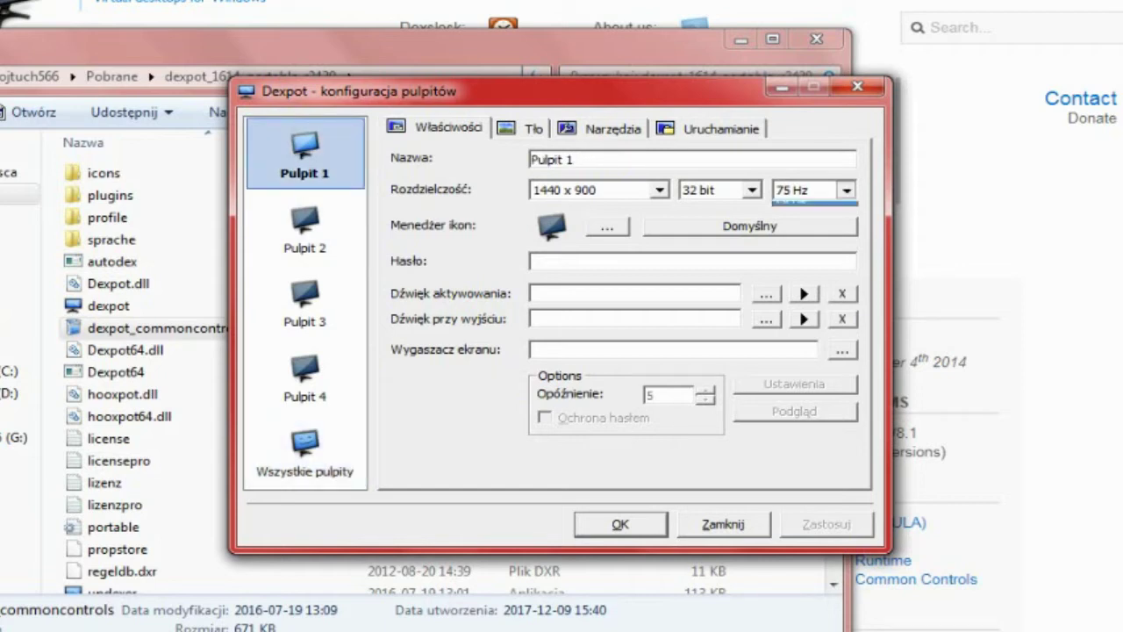
Try a 60 Hz refresh rate for Pulpit 1, restore 75 Hz and decline enabling screen resolution adjustment.
left_click(845, 190)
left_click(813, 209)
left_click(845, 189)
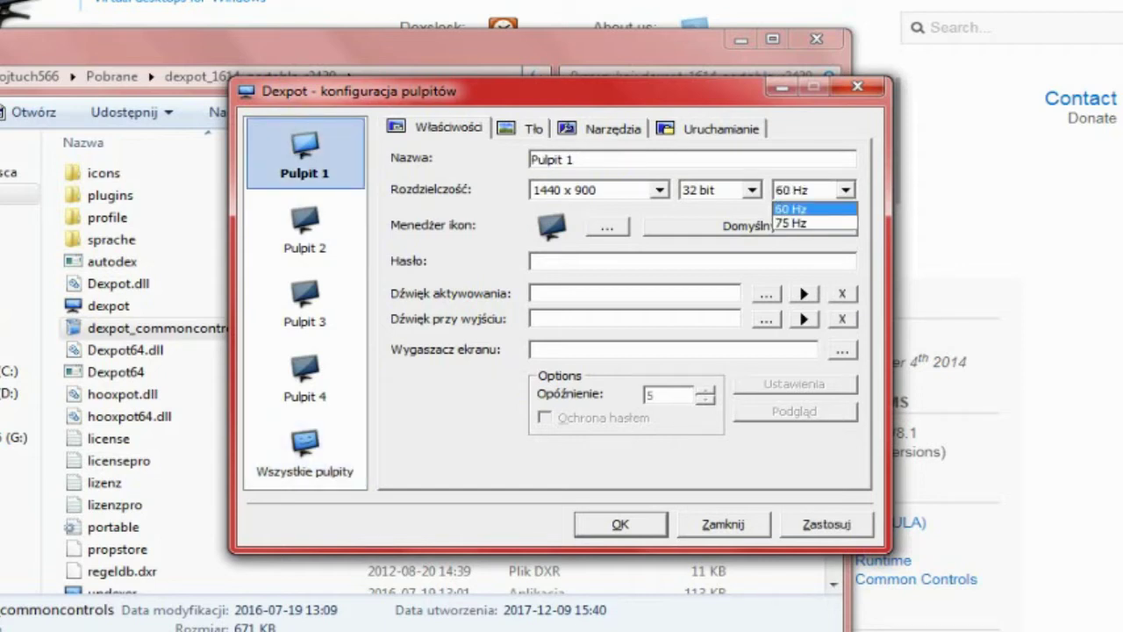
left_click(813, 223)
left_click(620, 524)
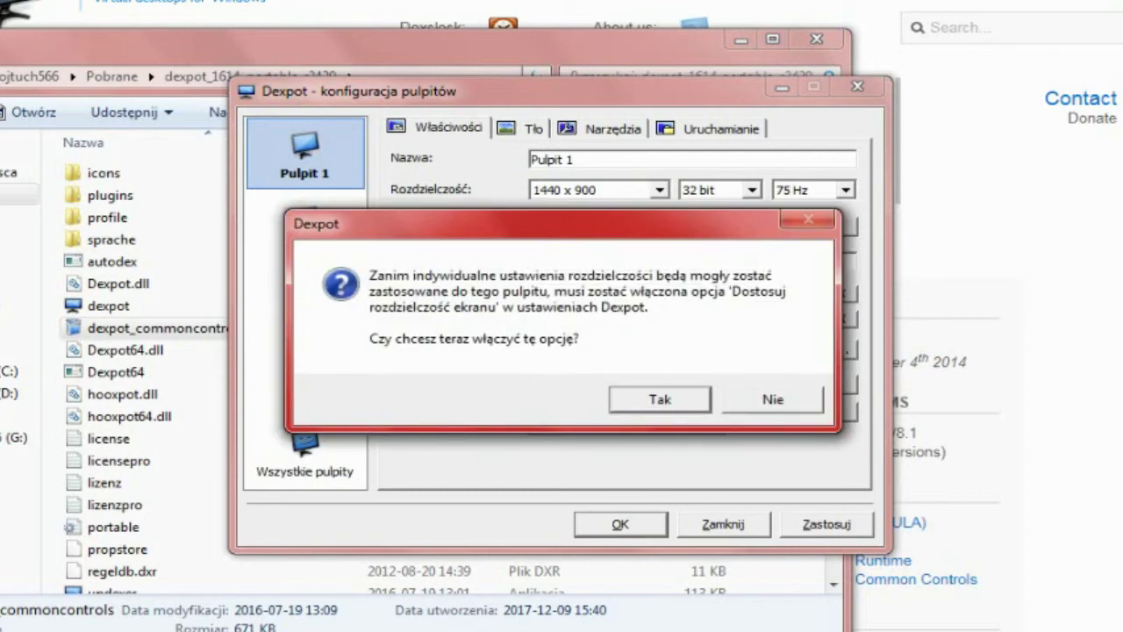
left_click(772, 400)
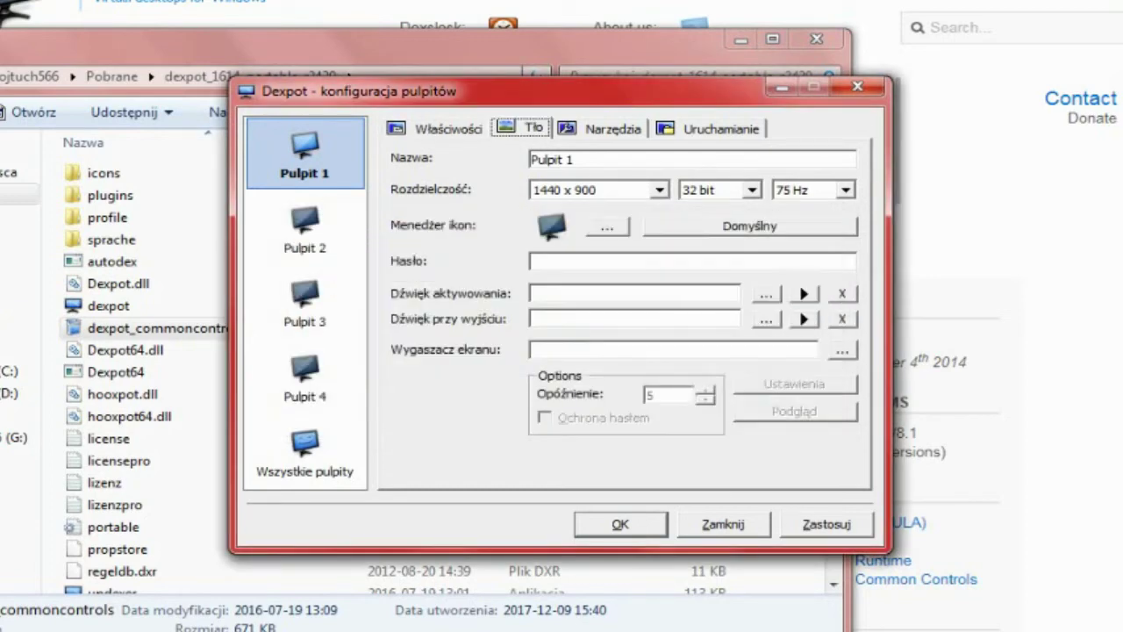
Review the background settings of Wszystkie pulpity and Pulpit 4, and look at the background image selection for Pulpit 1.
left_click(305, 452)
left_click(304, 373)
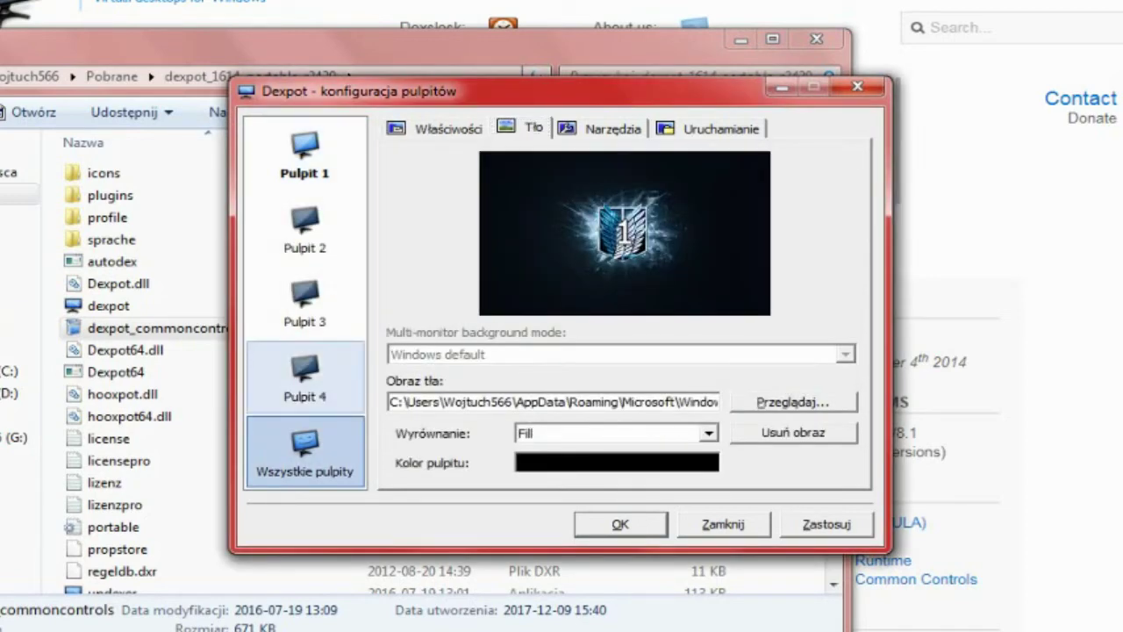
key("Return")
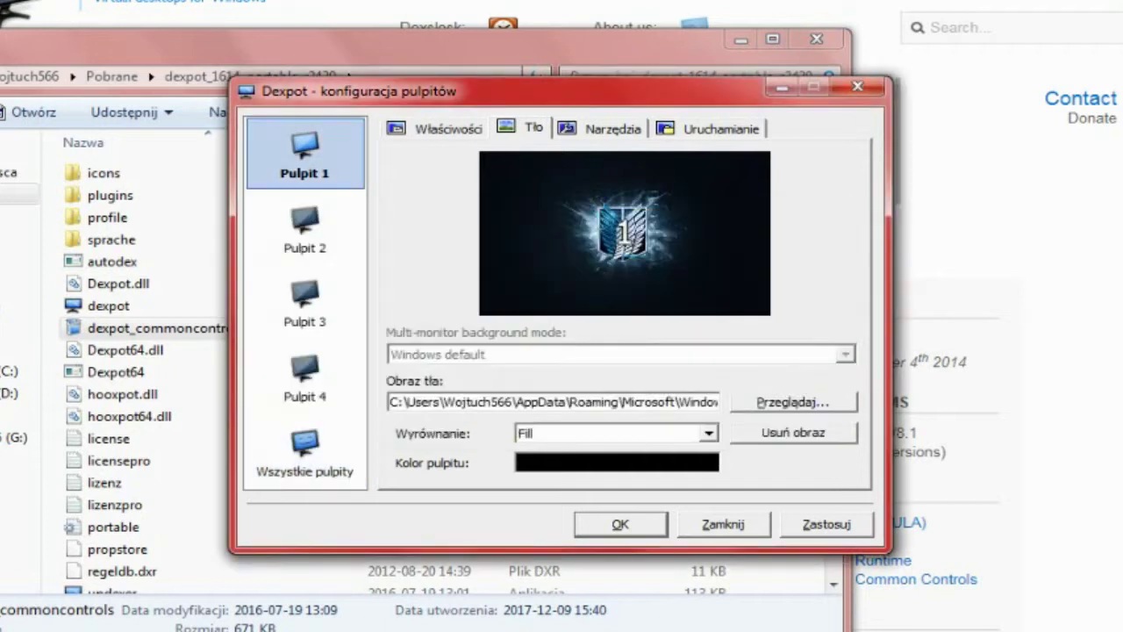
left_click(305, 378)
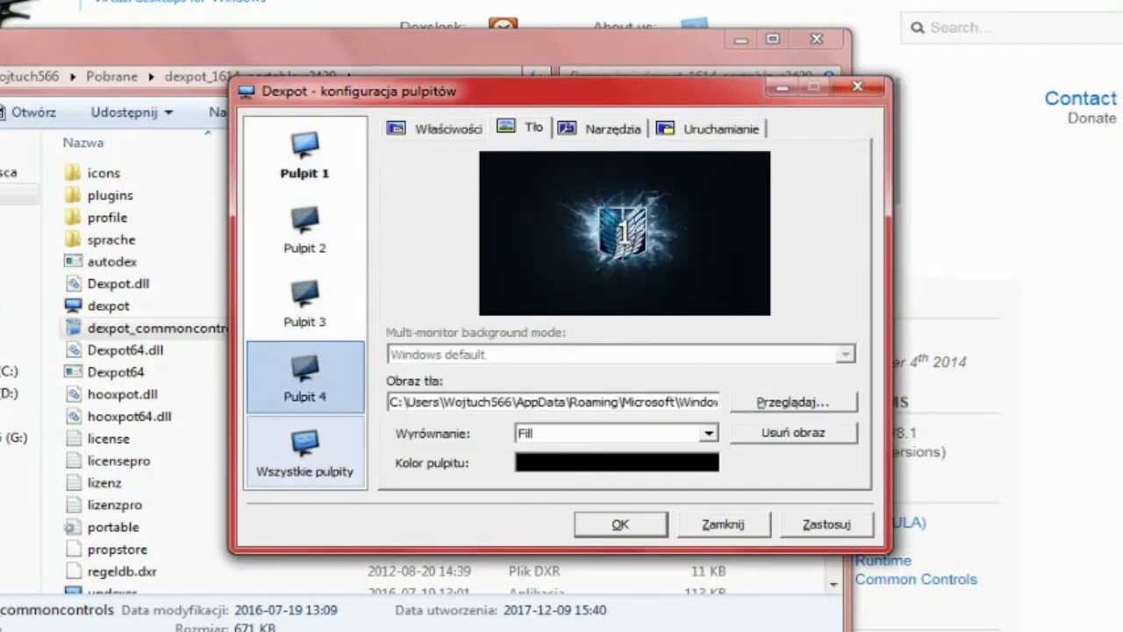
left_click(304, 452)
left_click(304, 154)
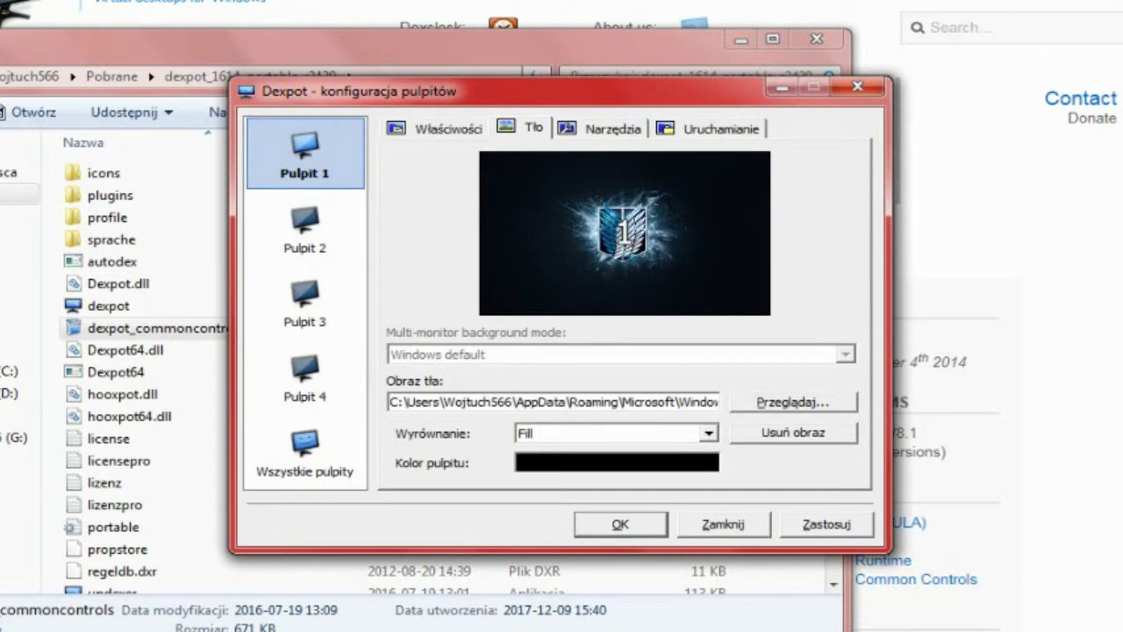
left_click(794, 402)
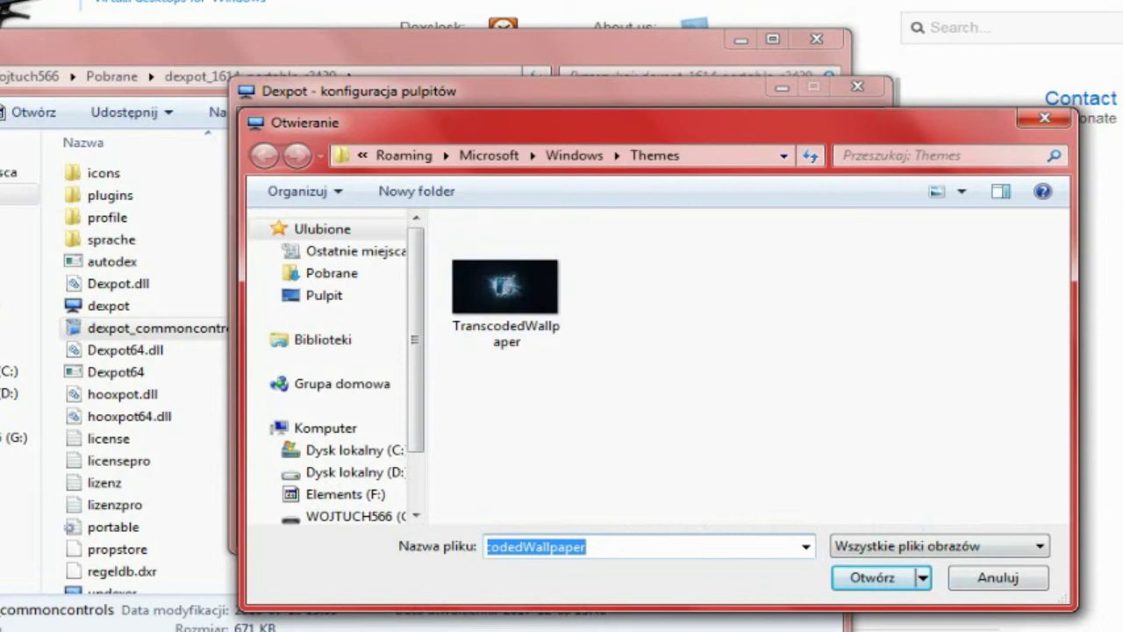
key("Return")
Try the options for hiding the desktop icons and the taskbar on Pulpit 1, and turn both off again.
left_click(603, 129)
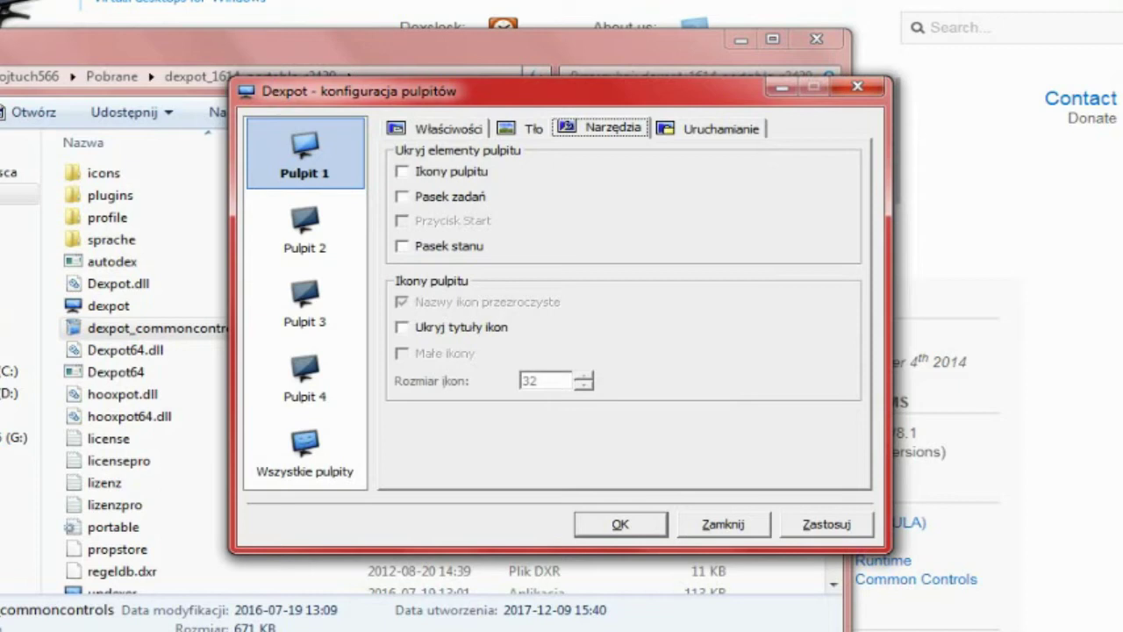
left_click(403, 172)
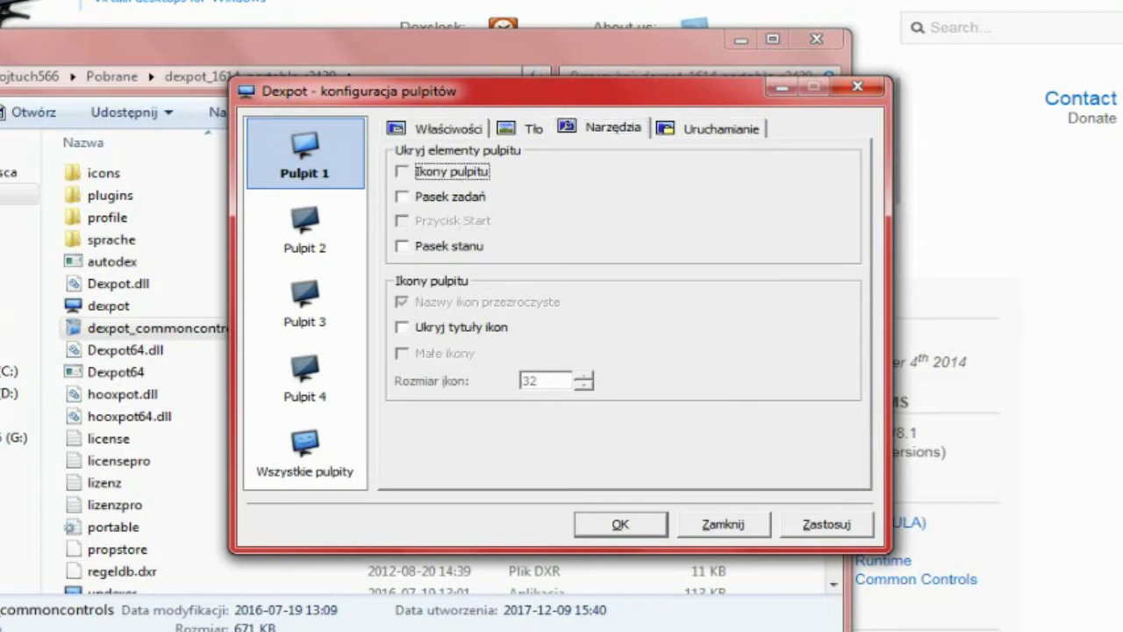
left_click(402, 172)
left_click(403, 197)
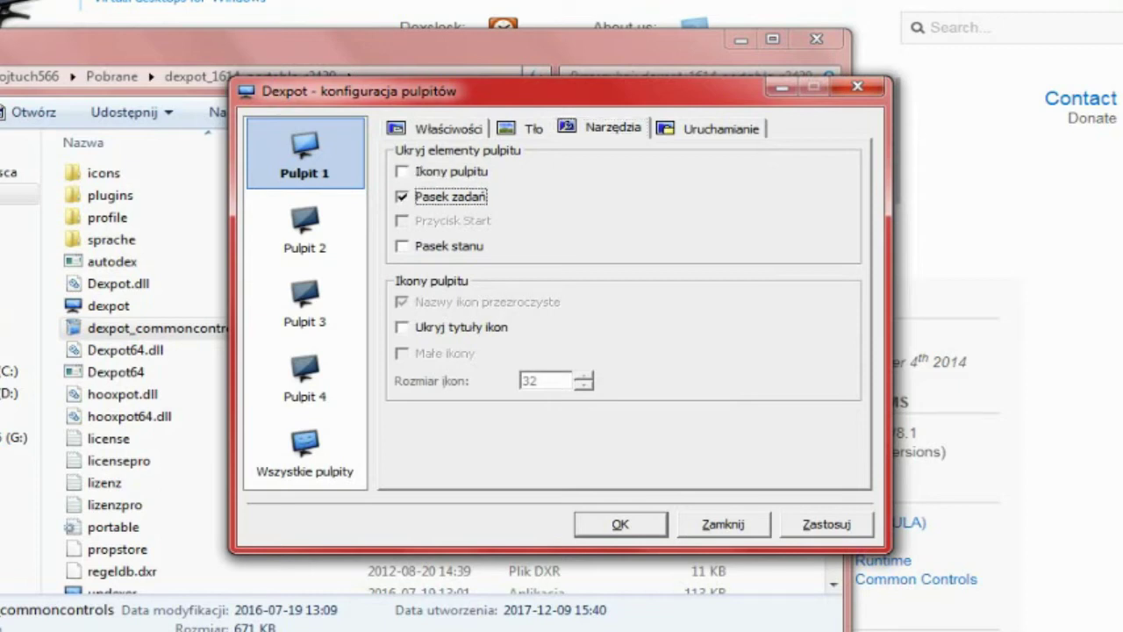
key("space")
Set Pulpit 3 to hide its desktop icons, apply the change and close the desktop configuration.
left_click(305, 229)
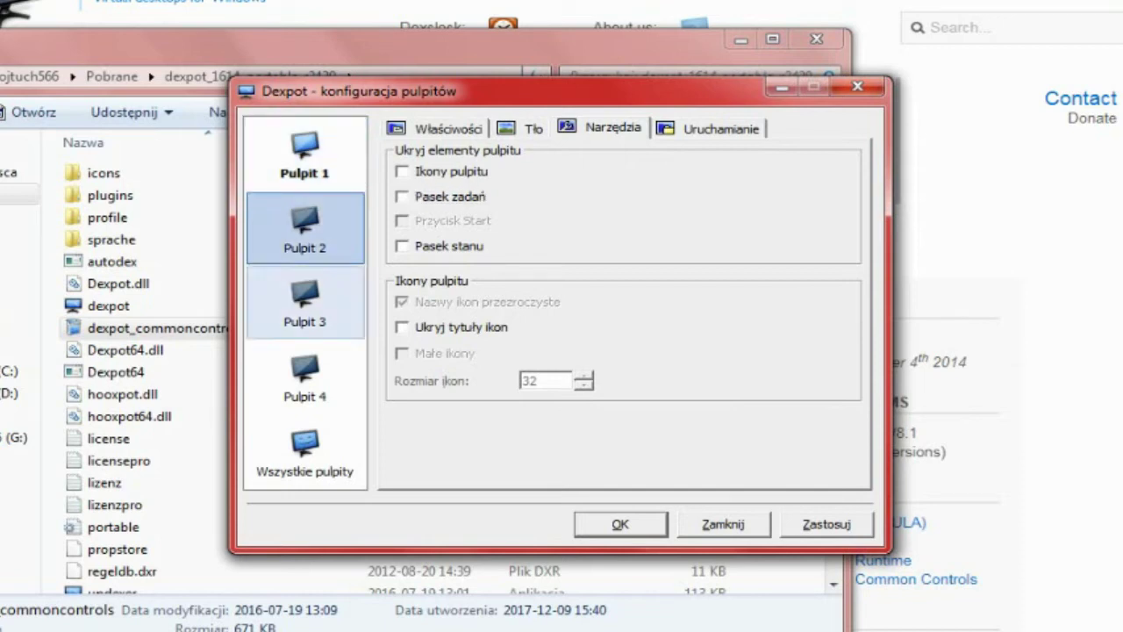
left_click(304, 304)
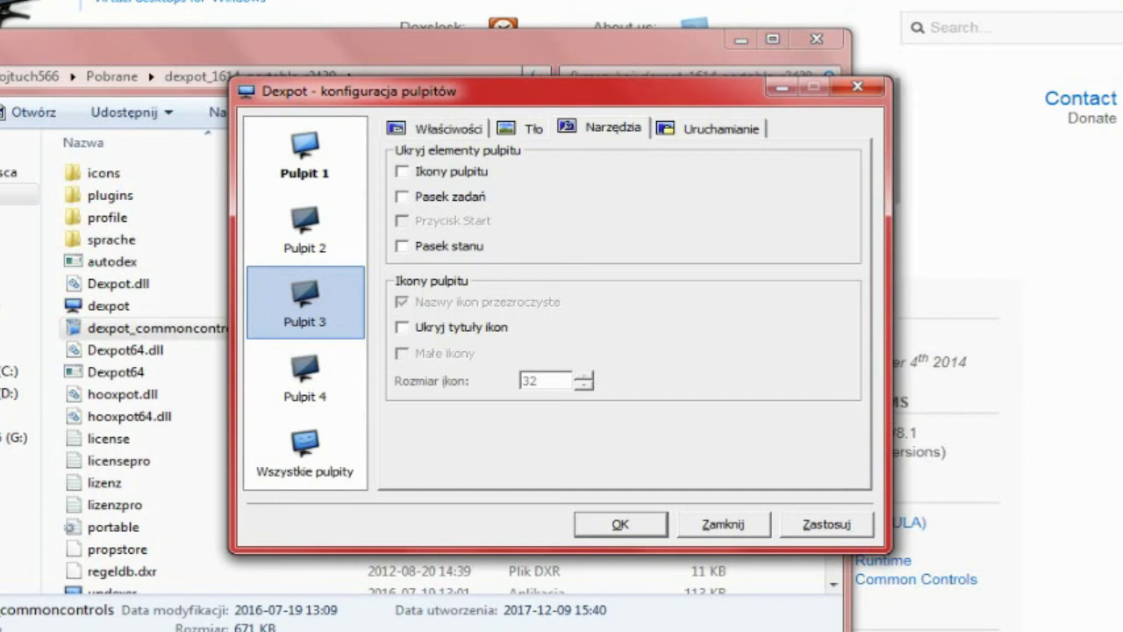
left_click(402, 172)
left_click(826, 523)
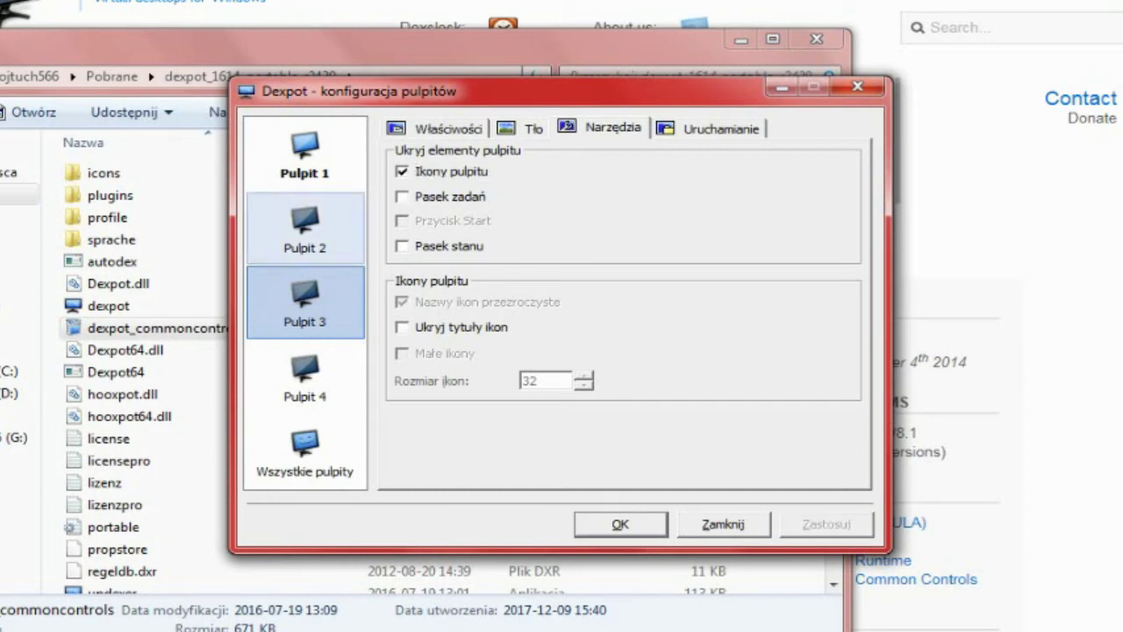
left_click(620, 524)
Switch to Pulpit 3 to check its desktop, and briefly view the Start menu there.
left_click(980, 618)
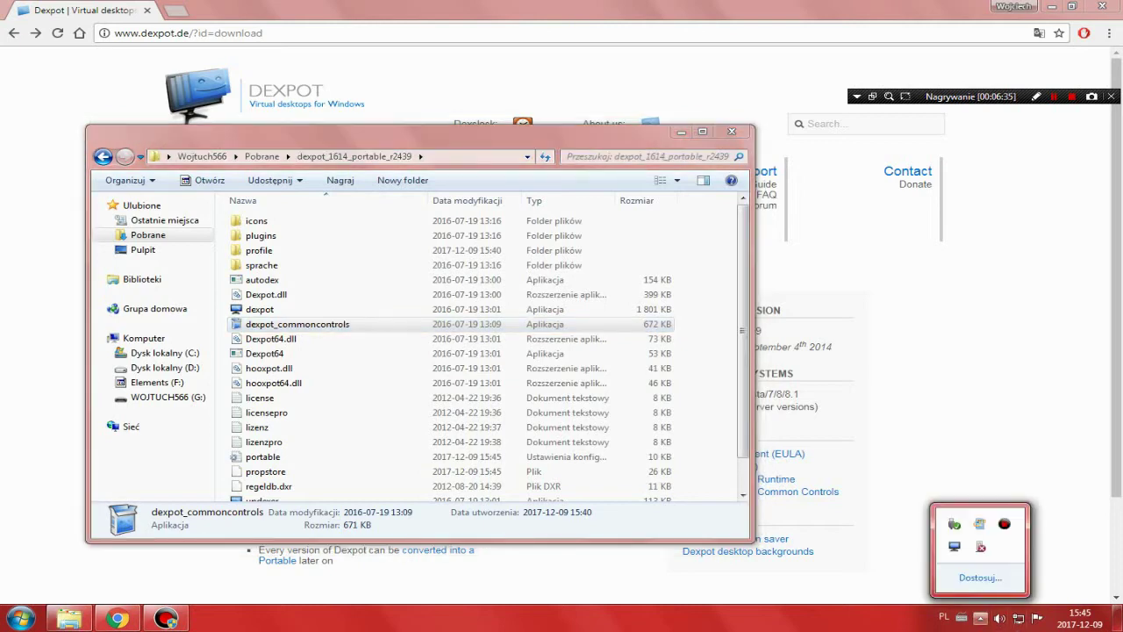
right_click(953, 546)
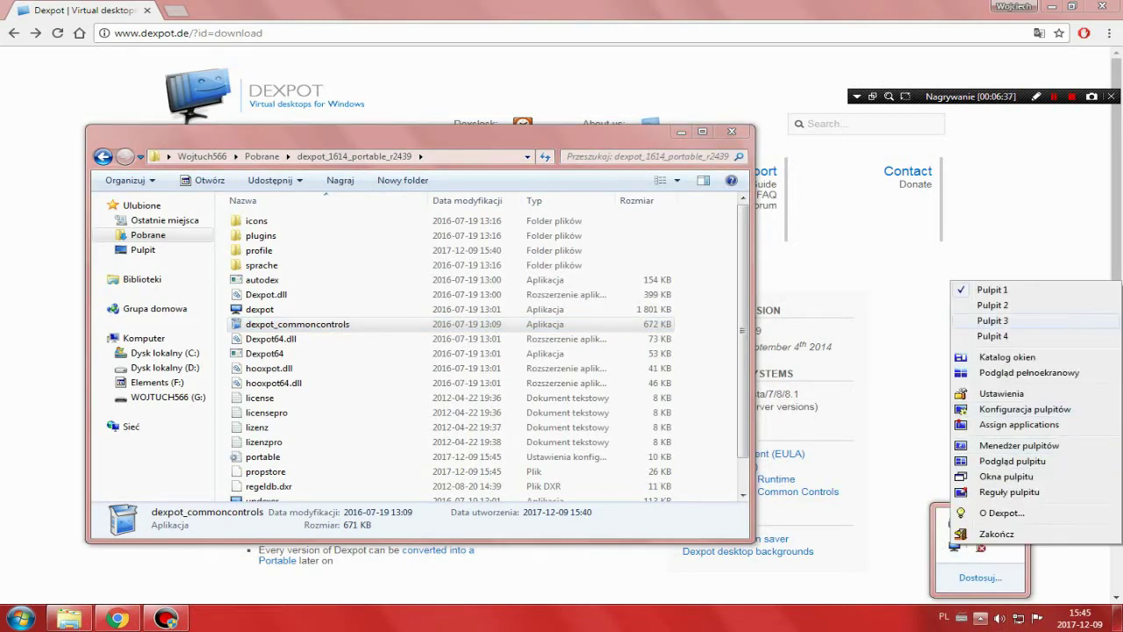
left_click(995, 321)
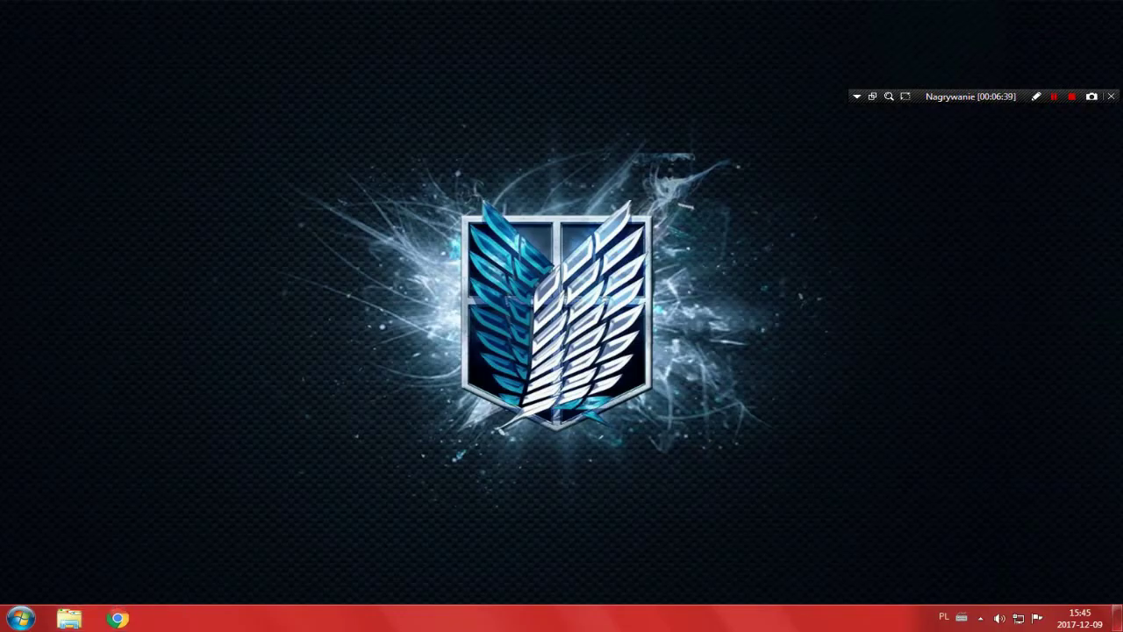
key("super")
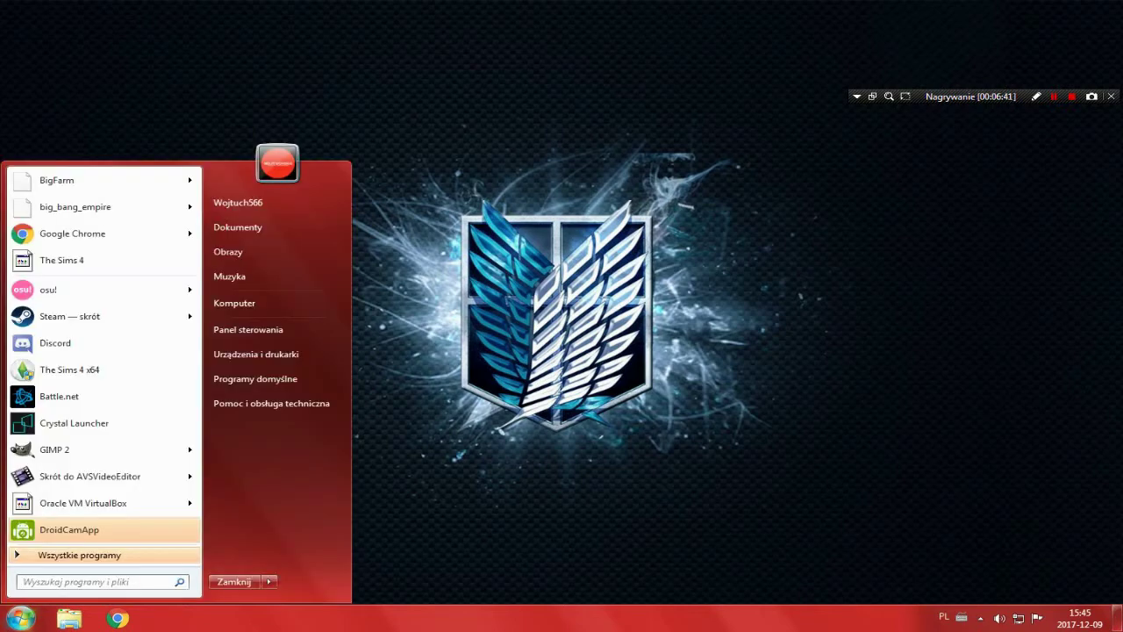
key("Escape")
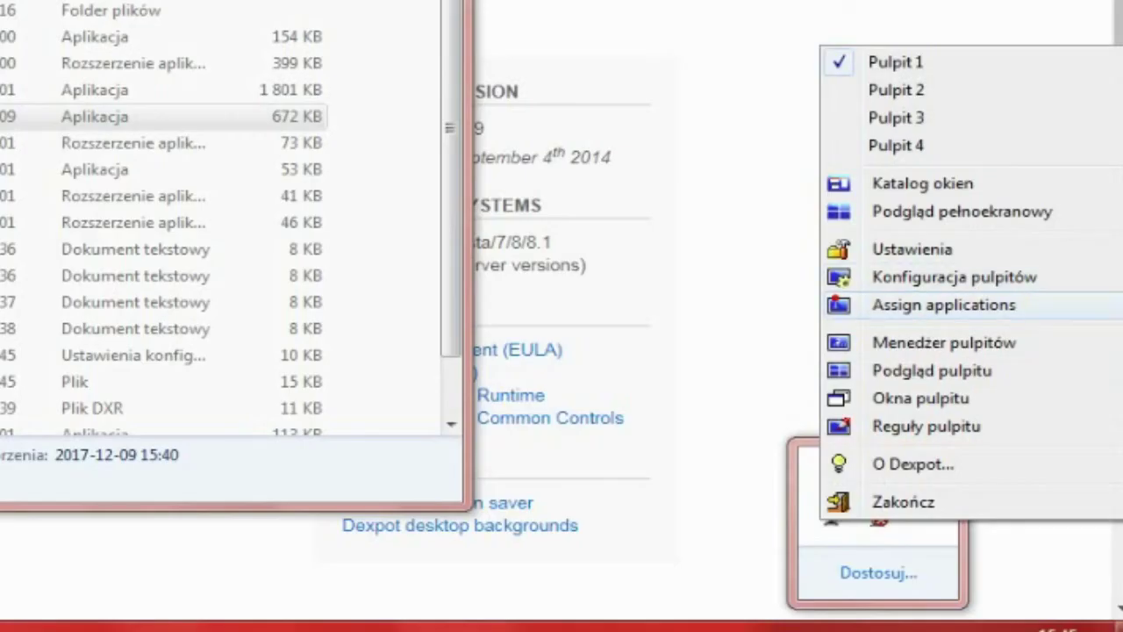
Use the desktop manager to switch through the desktops and back to Pulpit 1, and hide the manager.
left_click(944, 342)
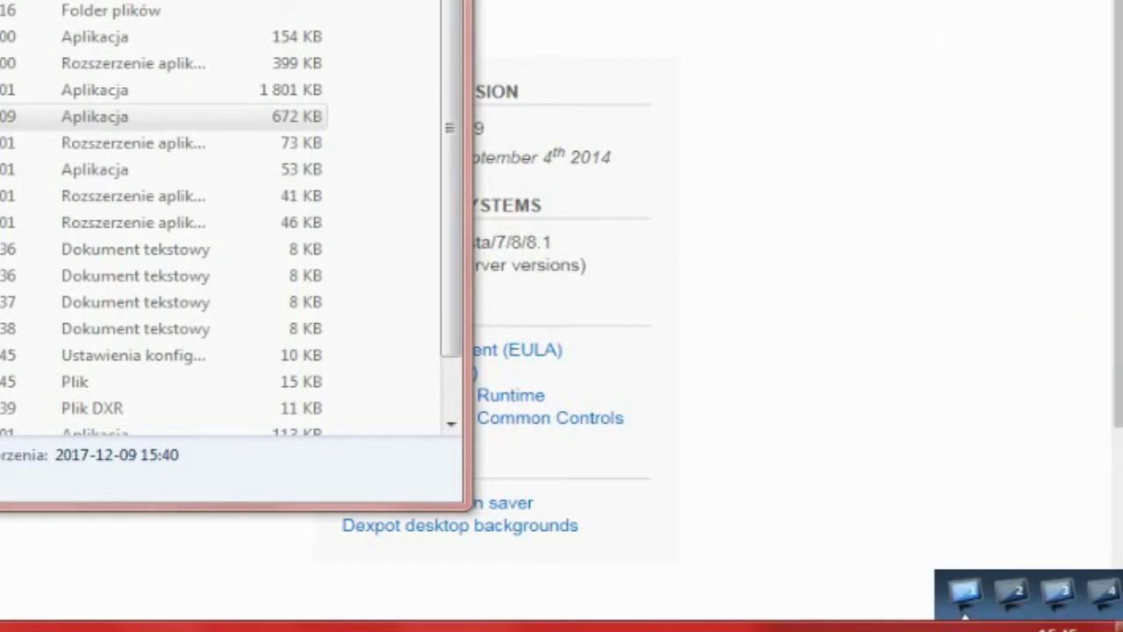
left_click(1057, 596)
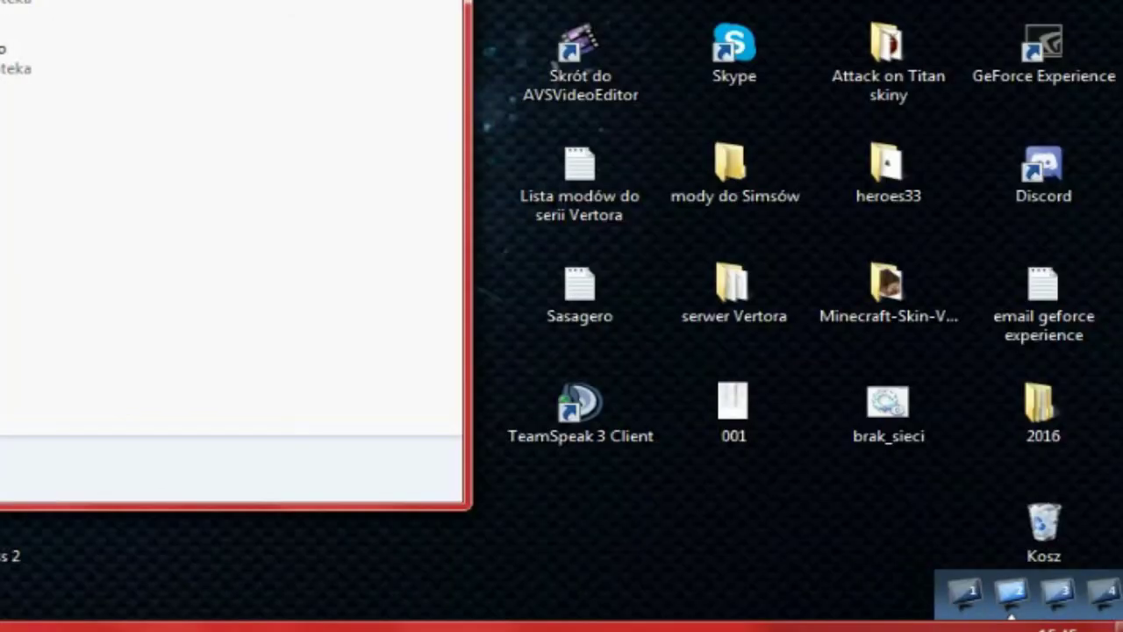
left_click(1104, 595)
left_click(966, 594)
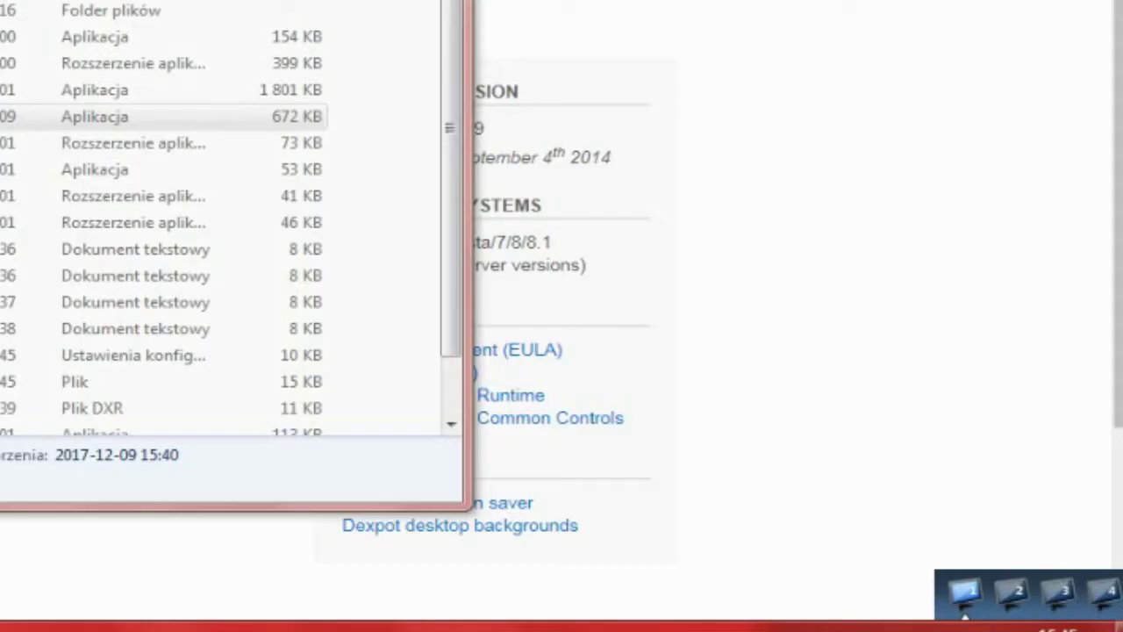
left_click(878, 627)
right_click(831, 516)
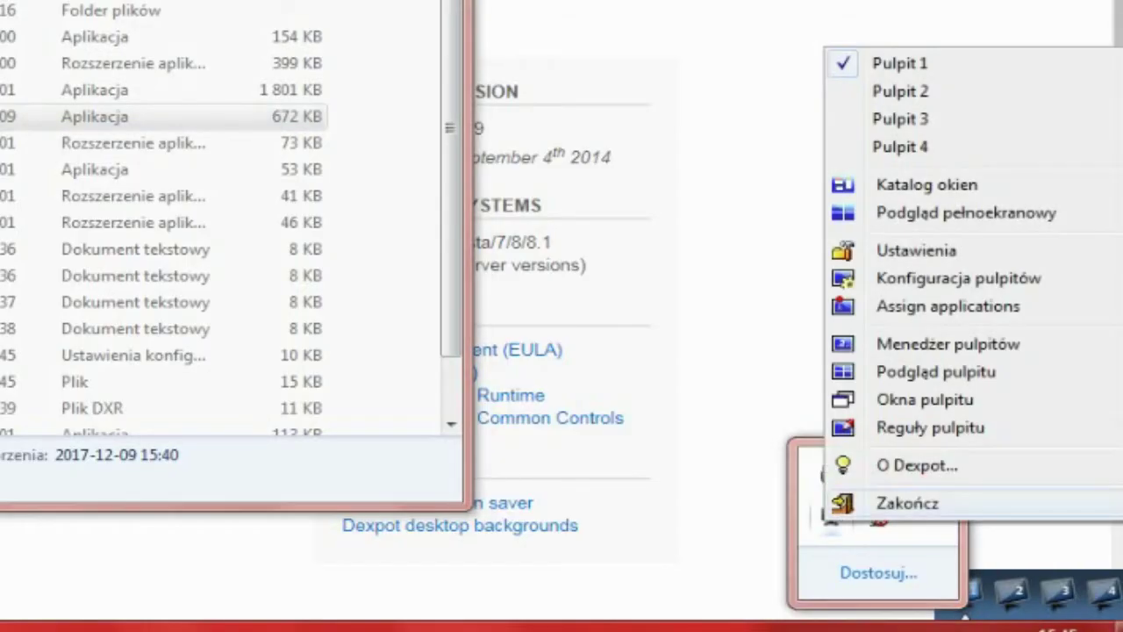
left_click(947, 343)
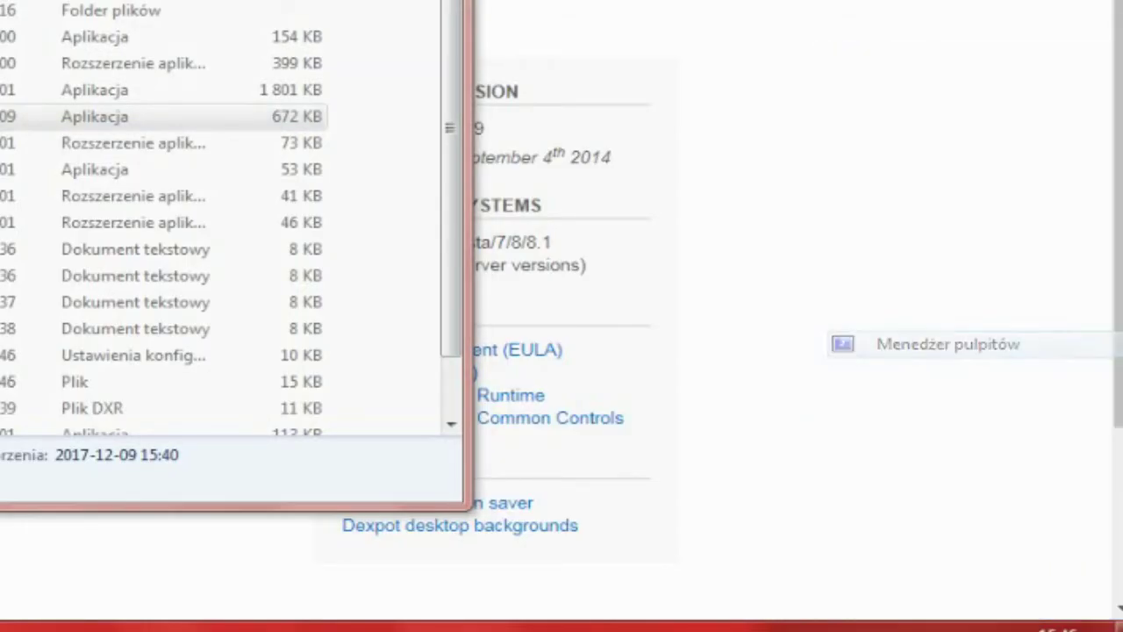
Use the desktop preview to switch to Pulpit 2, Pulpit 4 and back to Pulpit 1, and hide the preview.
right_click(832, 516)
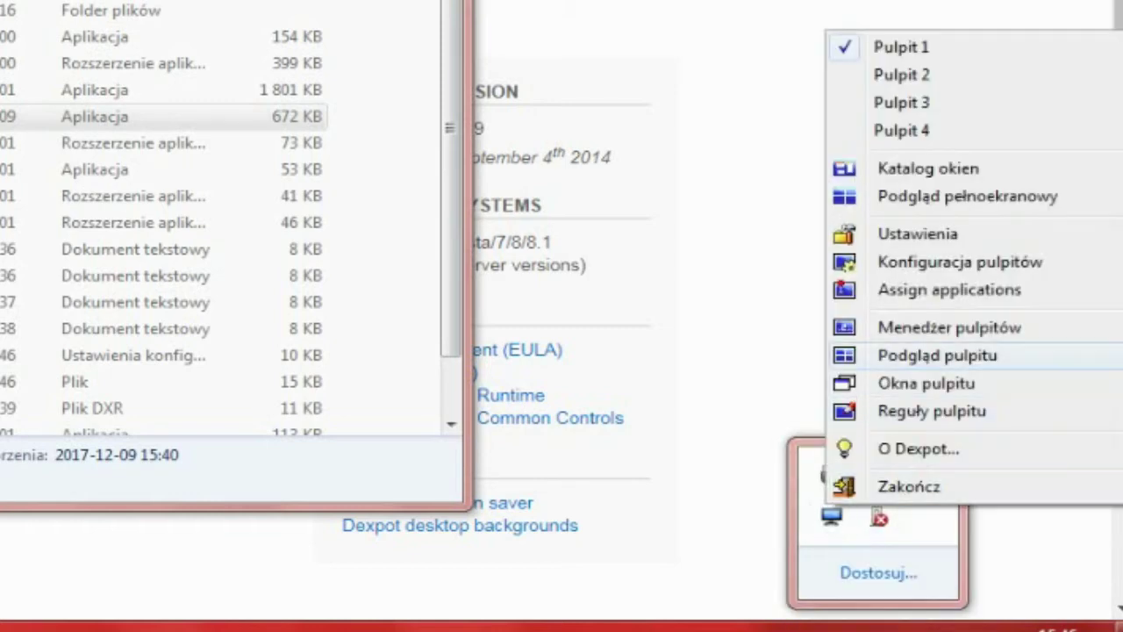
left_click(937, 355)
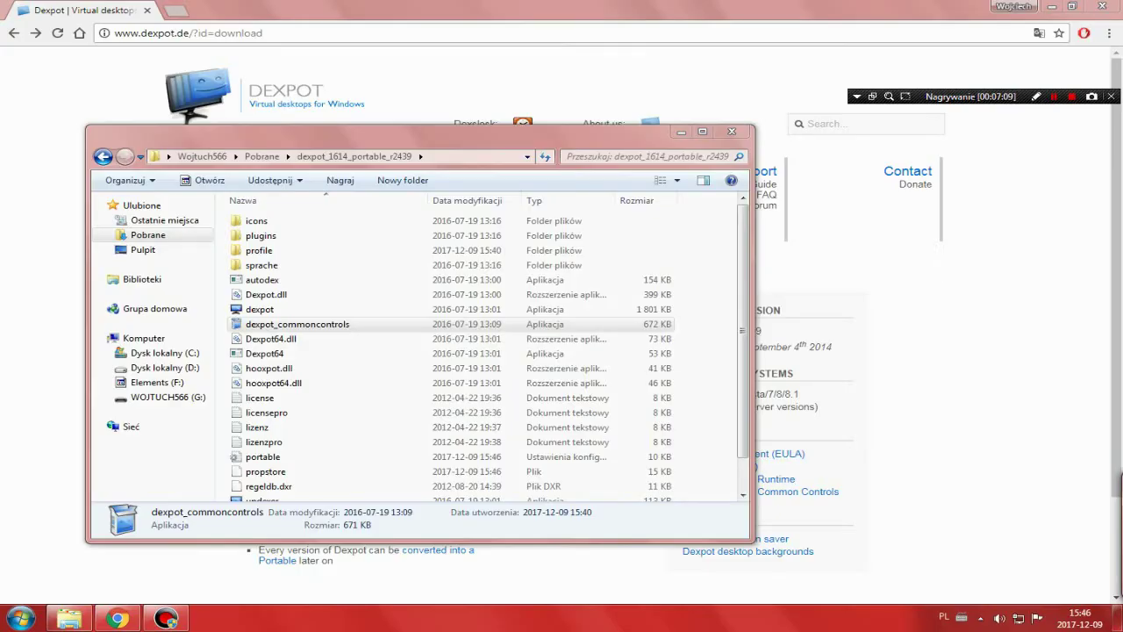
mouse_move(1121, 536)
left_click(1058, 509)
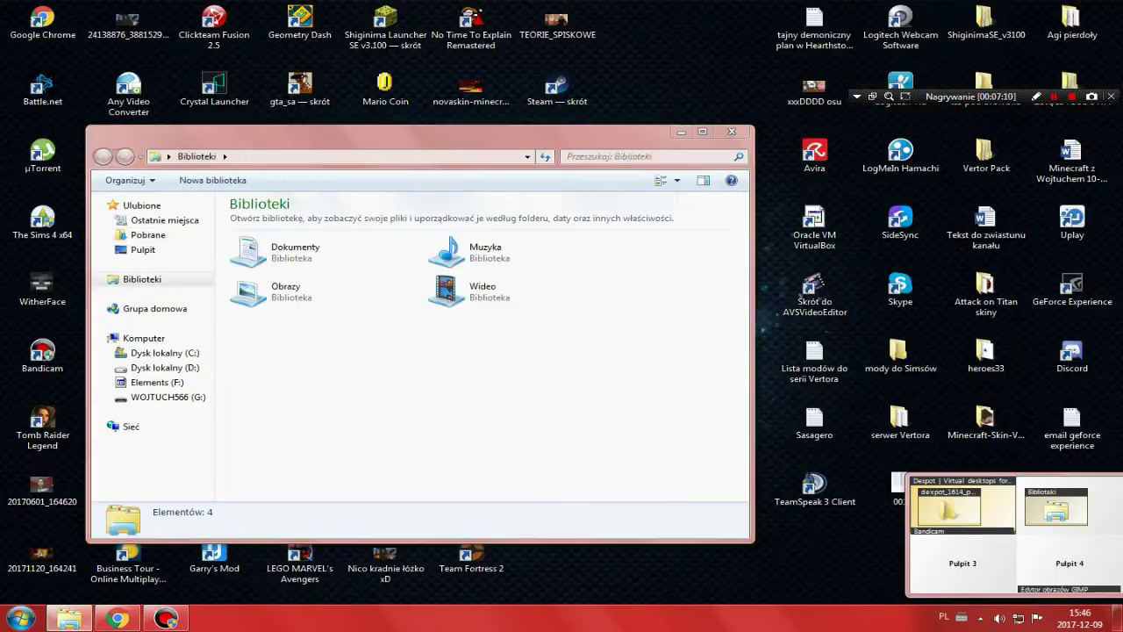
left_click(1069, 563)
left_click(963, 509)
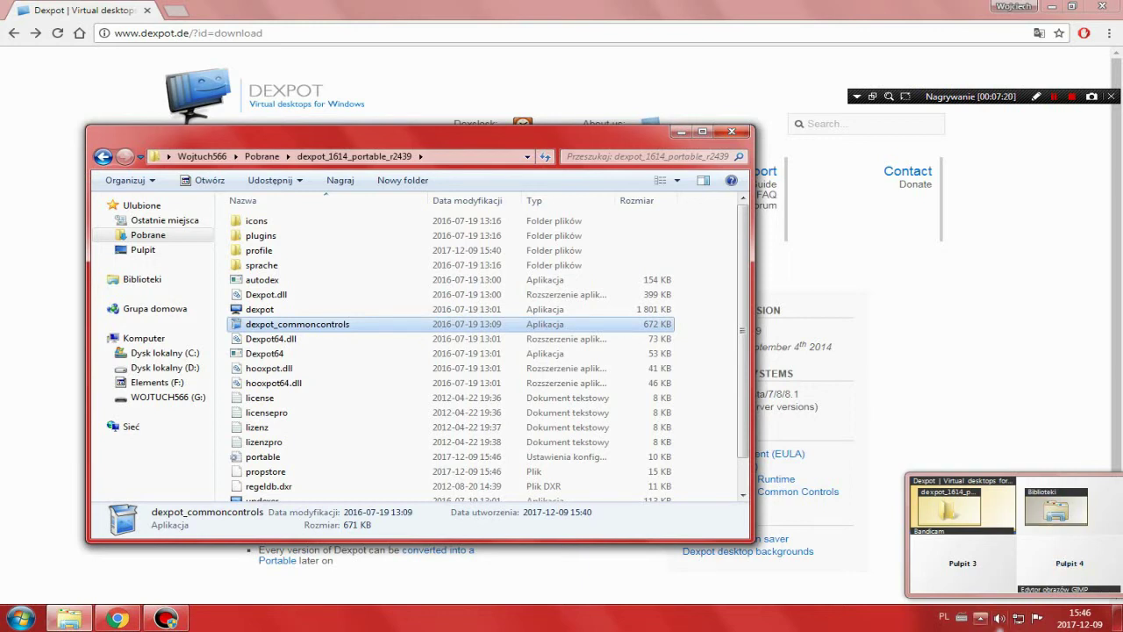
left_click(981, 618)
right_click(955, 546)
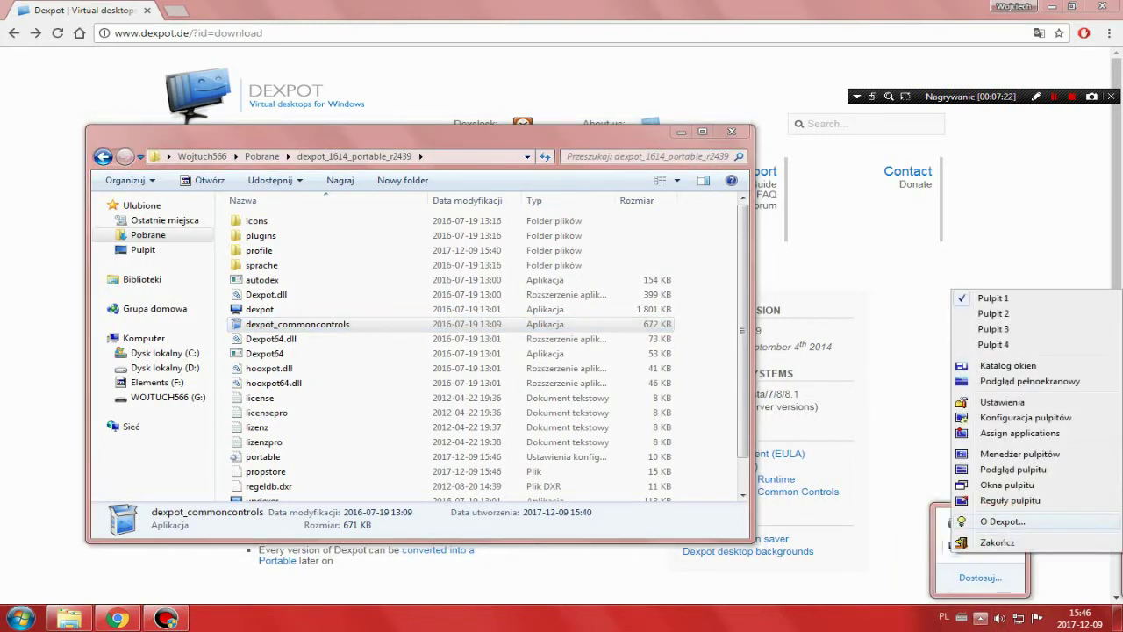
left_click(1013, 469)
View the lists of windows open on each of the four desktops in Desktop Windows, and close it.
left_click(981, 617)
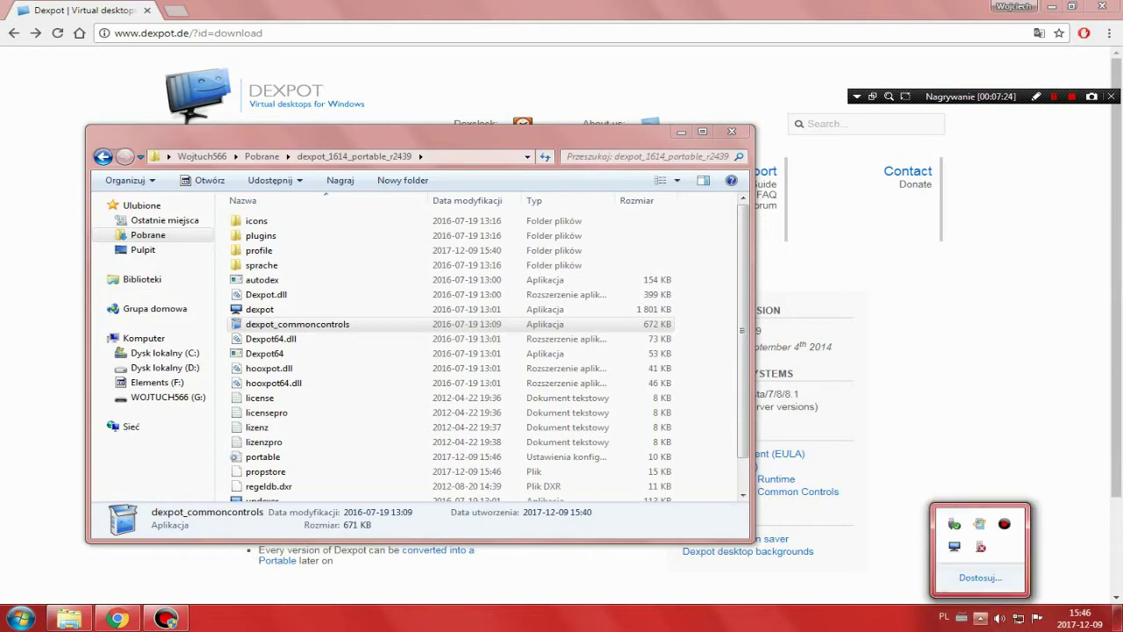
right_click(955, 545)
left_click(1007, 480)
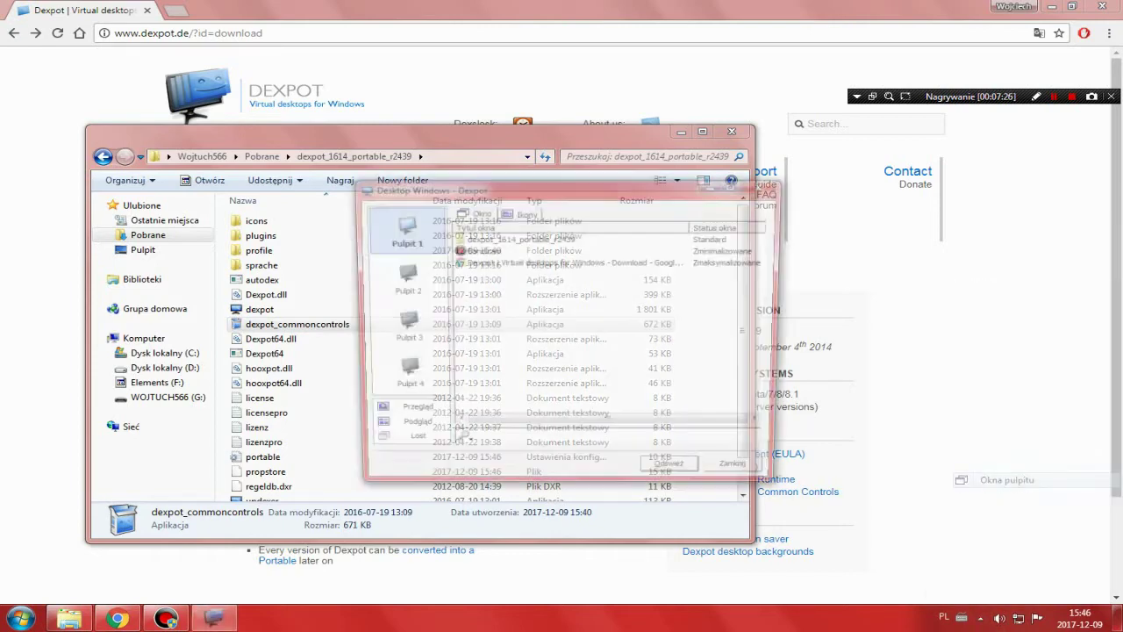
left_click(400, 279)
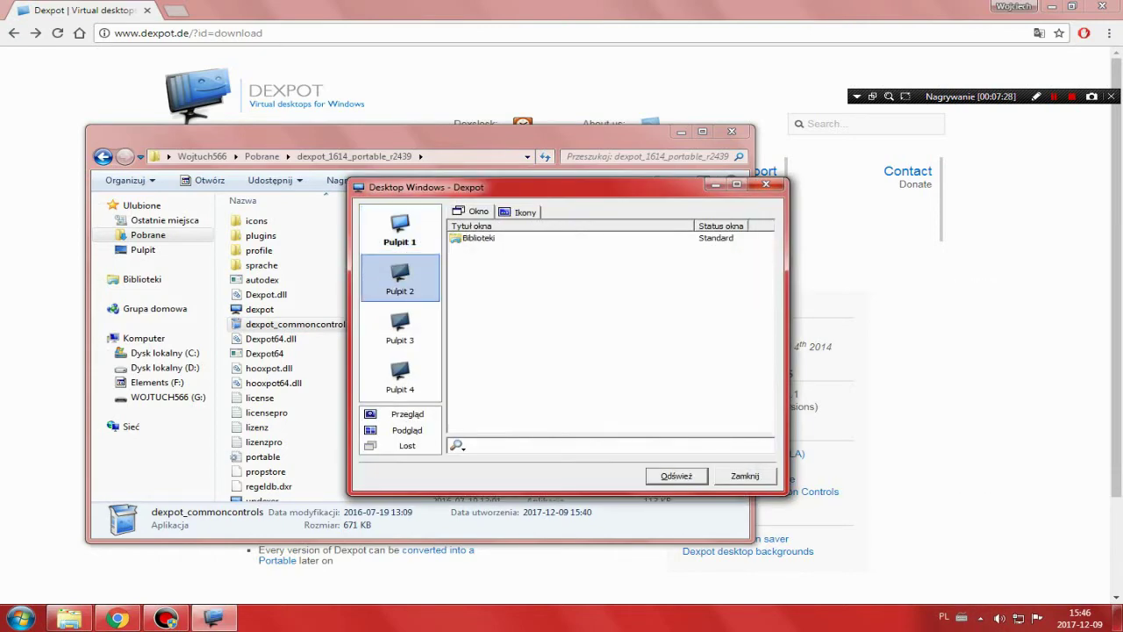
left_click(400, 327)
left_click(400, 376)
left_click(400, 327)
left_click(401, 279)
left_click(400, 230)
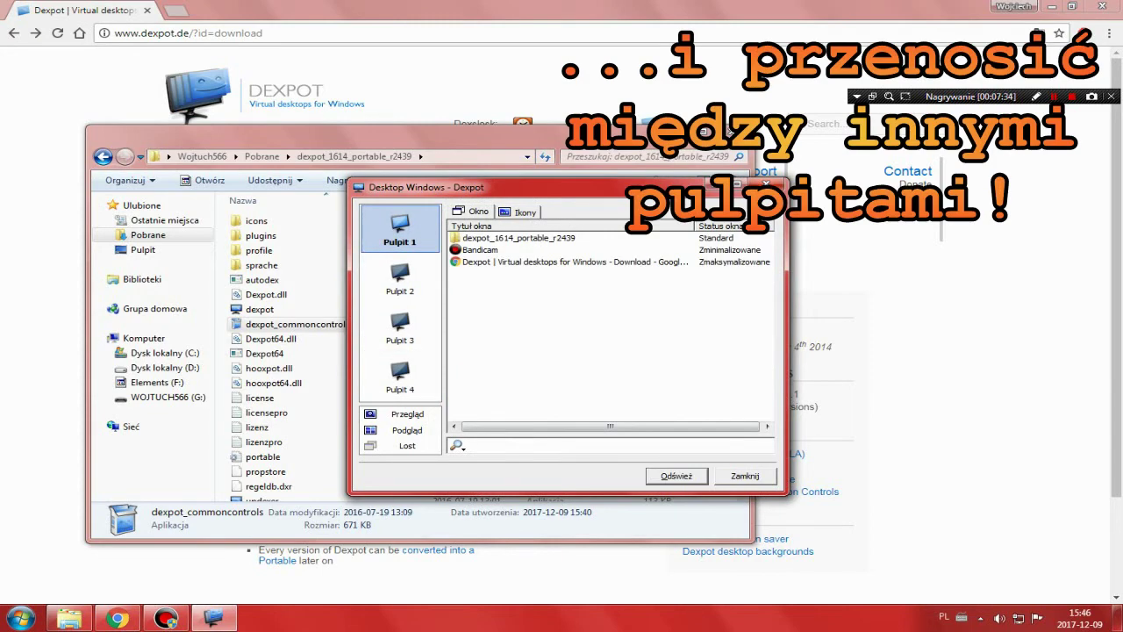
left_click(745, 476)
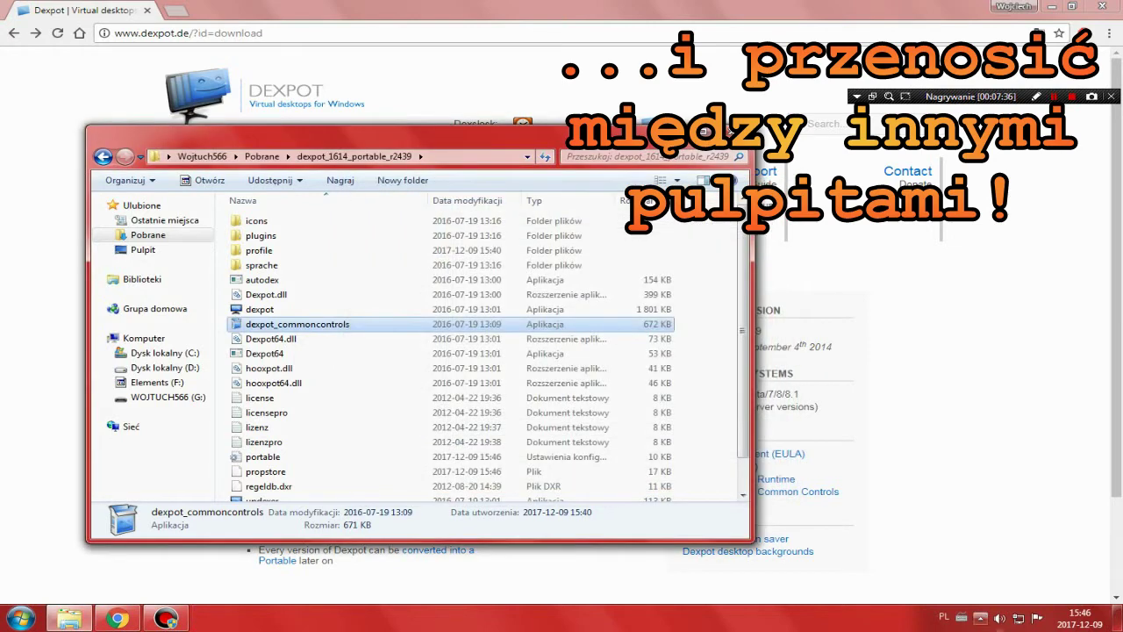
View the general information and the registration form in the O Dexpot window, and close it.
left_click(980, 618)
right_click(955, 546)
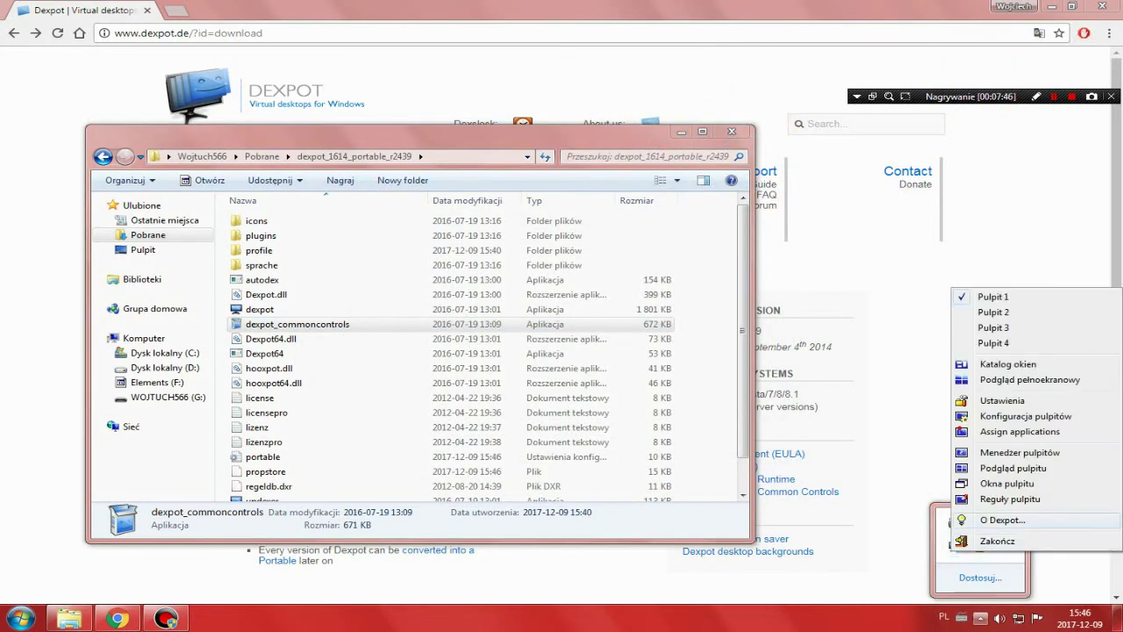
left_click(983, 521)
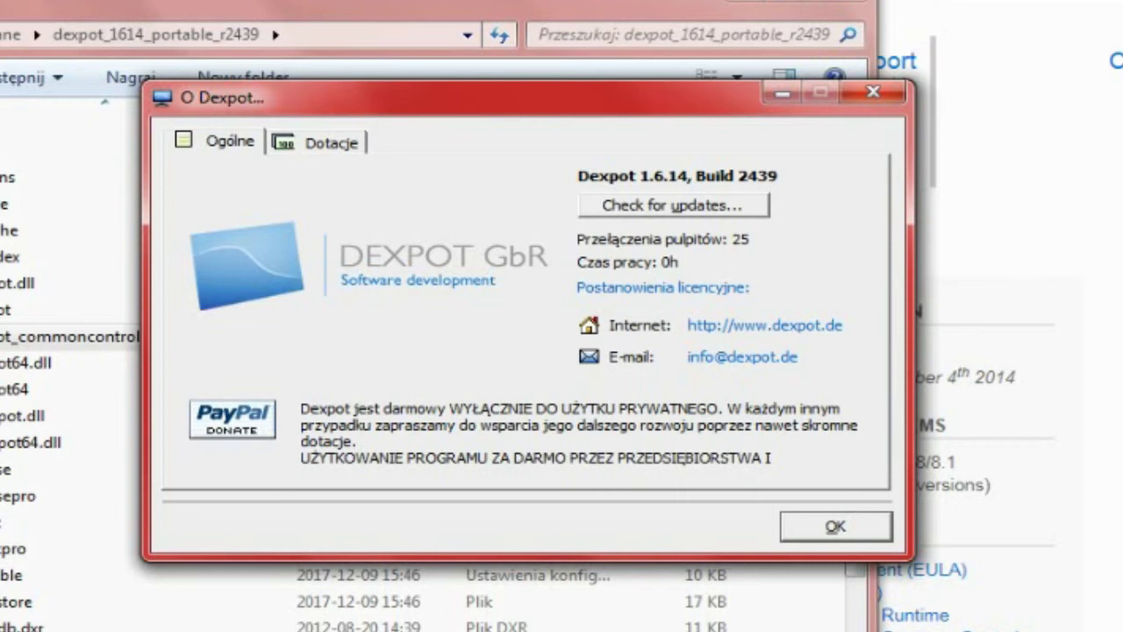
left_click(330, 143)
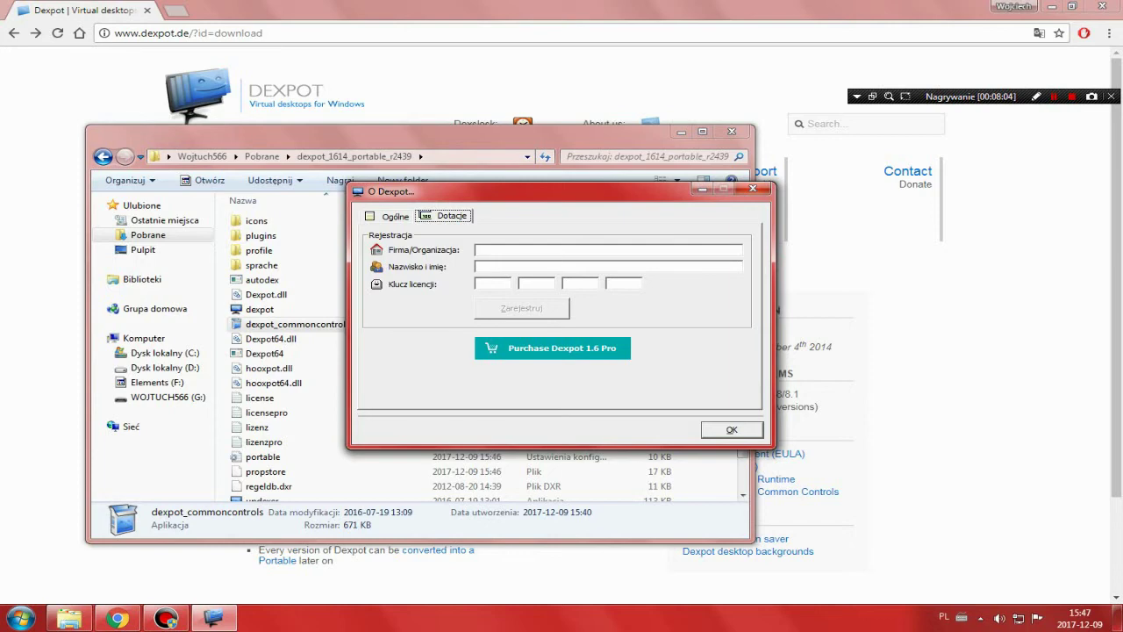
left_click(387, 217)
key("Escape")
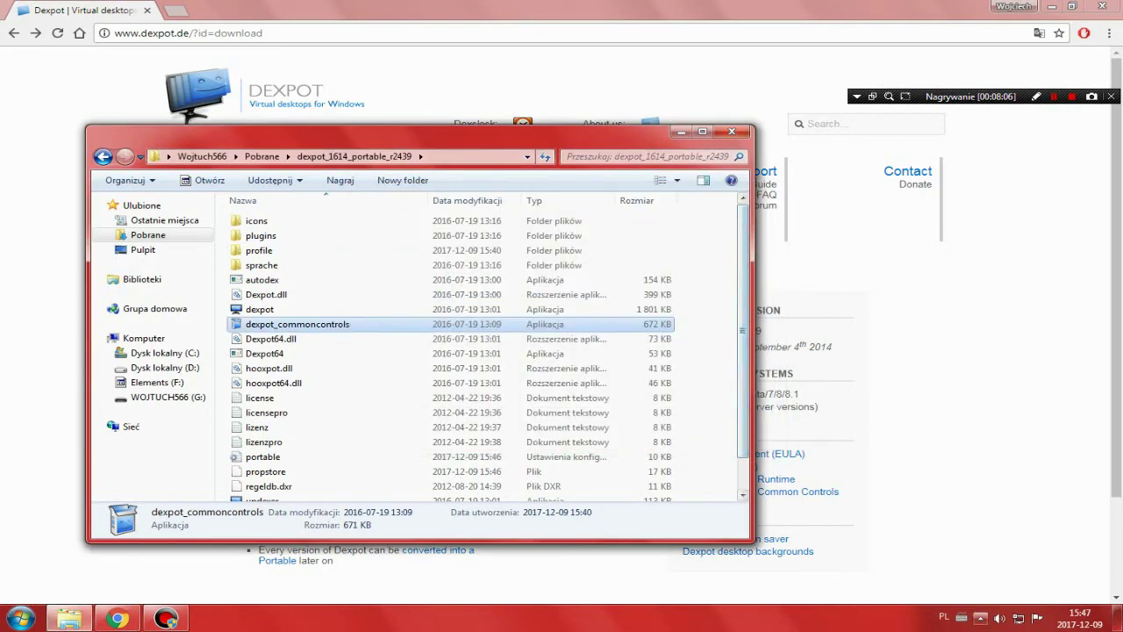
Exit Dexpot from its notification area menu.
left_click(980, 618)
right_click(980, 546)
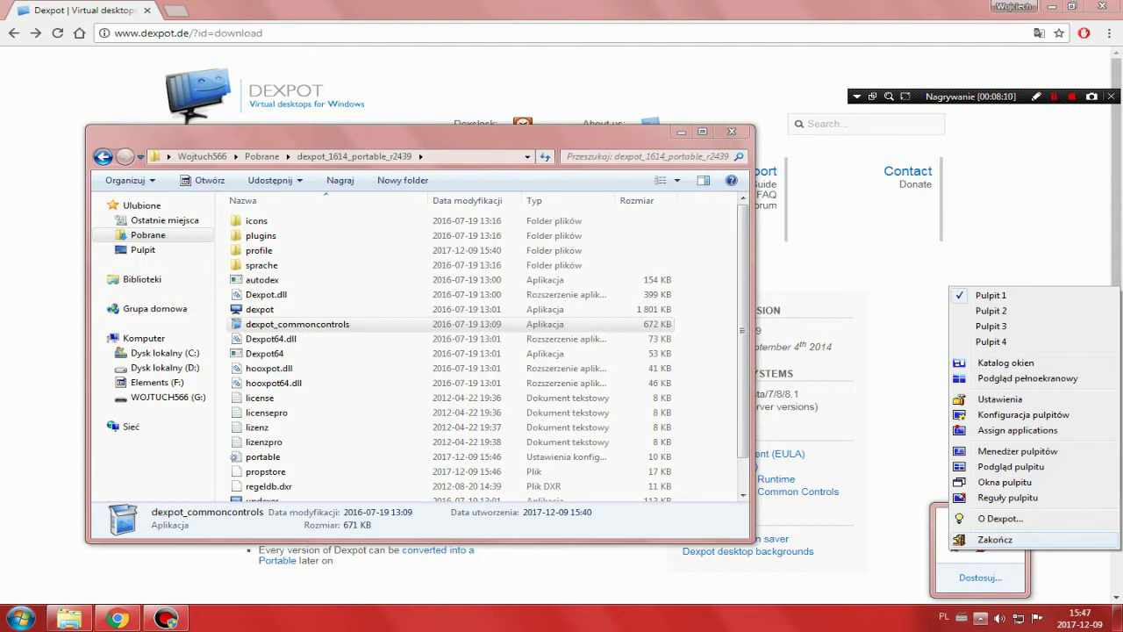
left_click(995, 539)
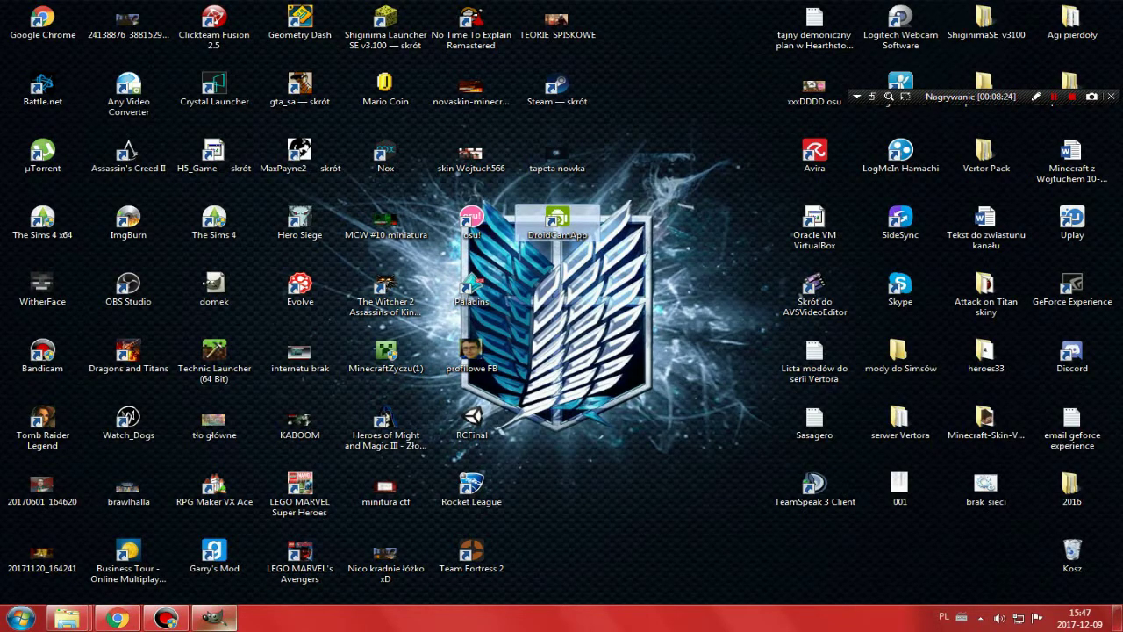
Check the open GIMP and Biblioteki windows on the desktop by bringing each up and minimizing it again.
mouse_move(66, 619)
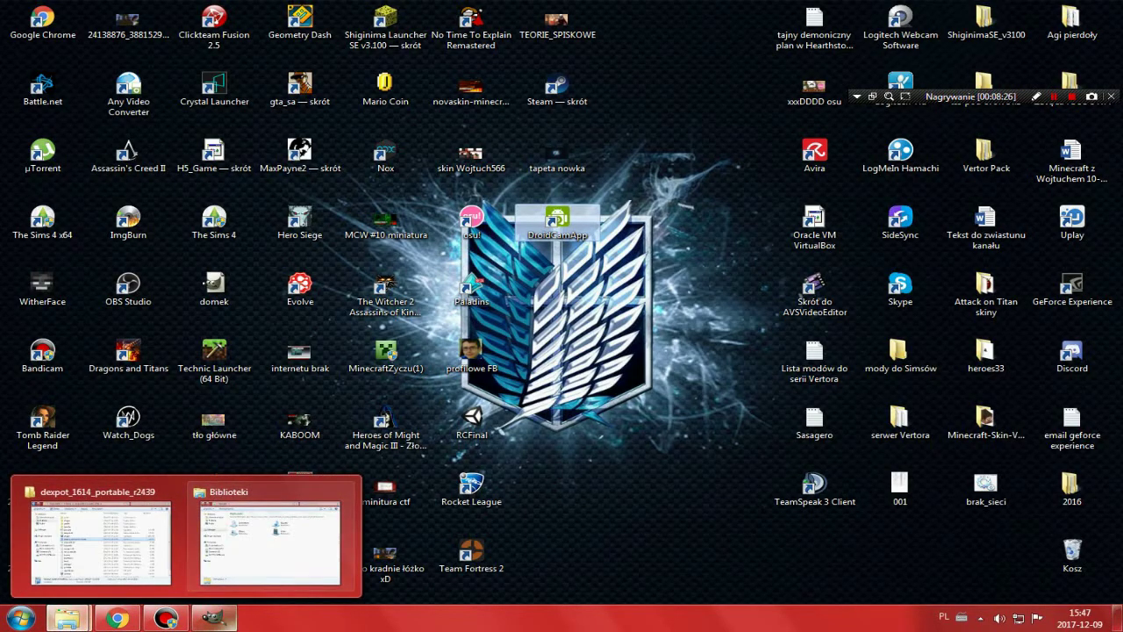
left_click(213, 618)
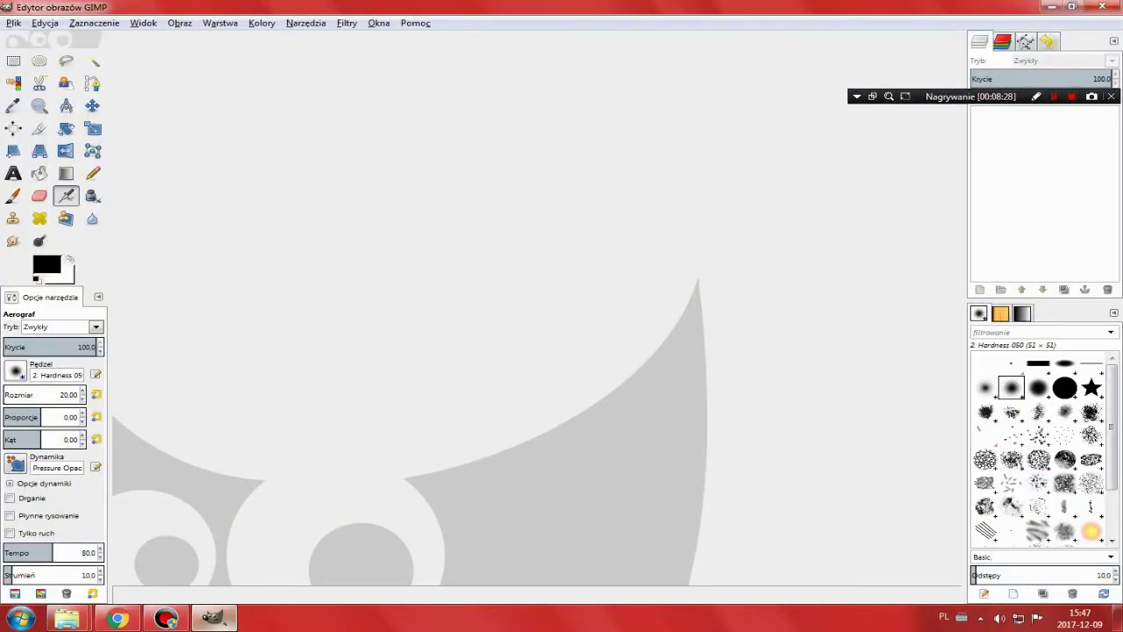
left_click(1051, 7)
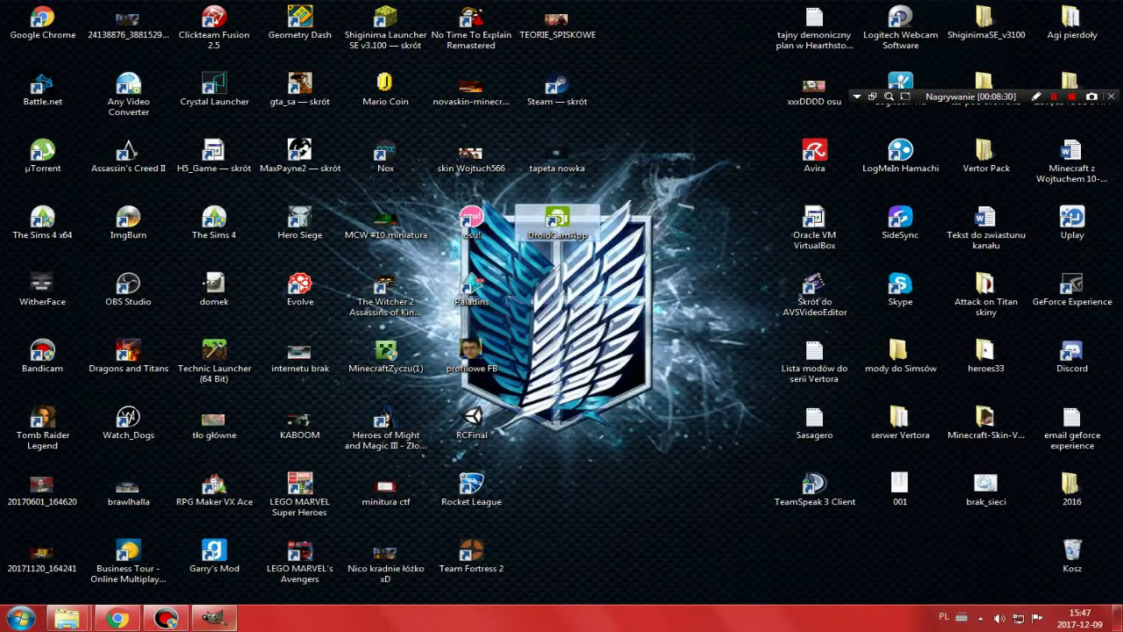
left_click(213, 619)
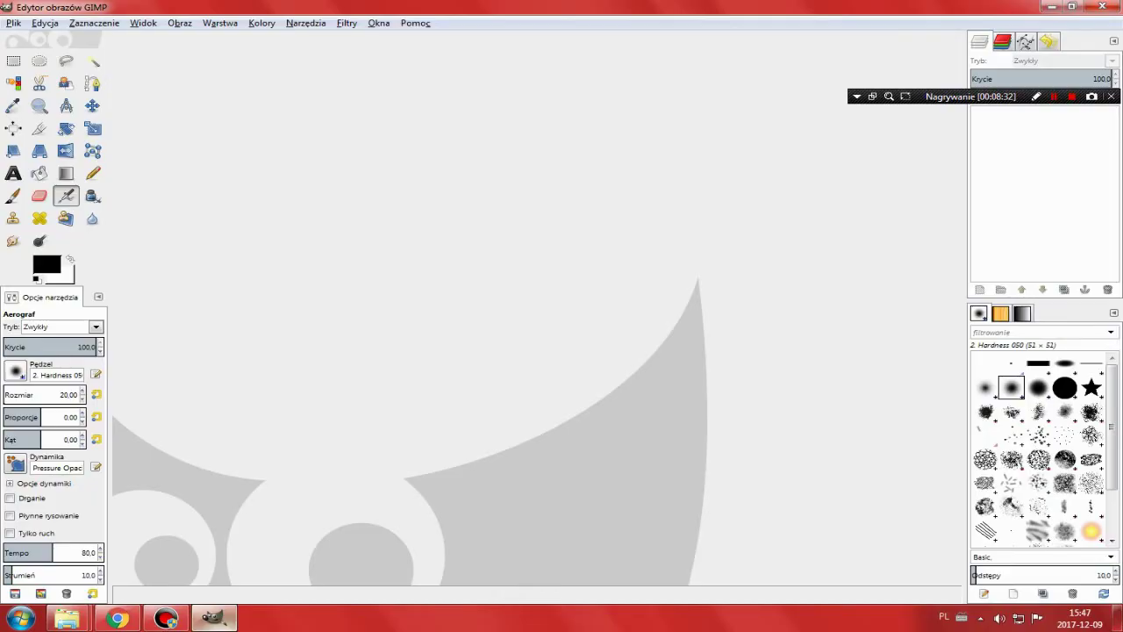
left_click(213, 619)
mouse_move(67, 618)
left_click(270, 541)
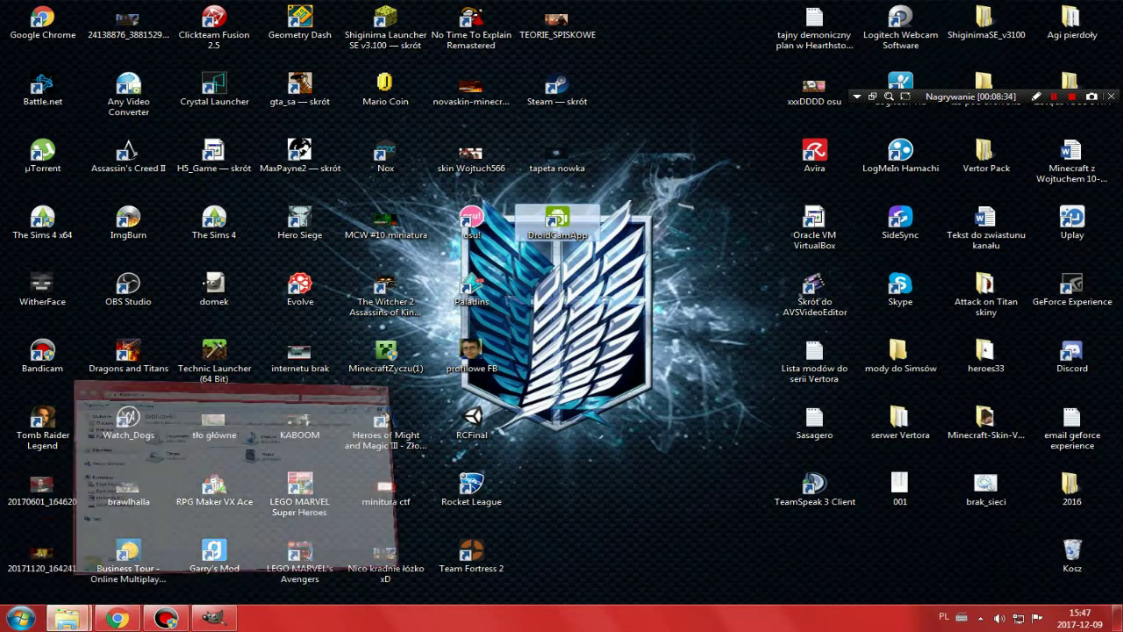
left_click(681, 130)
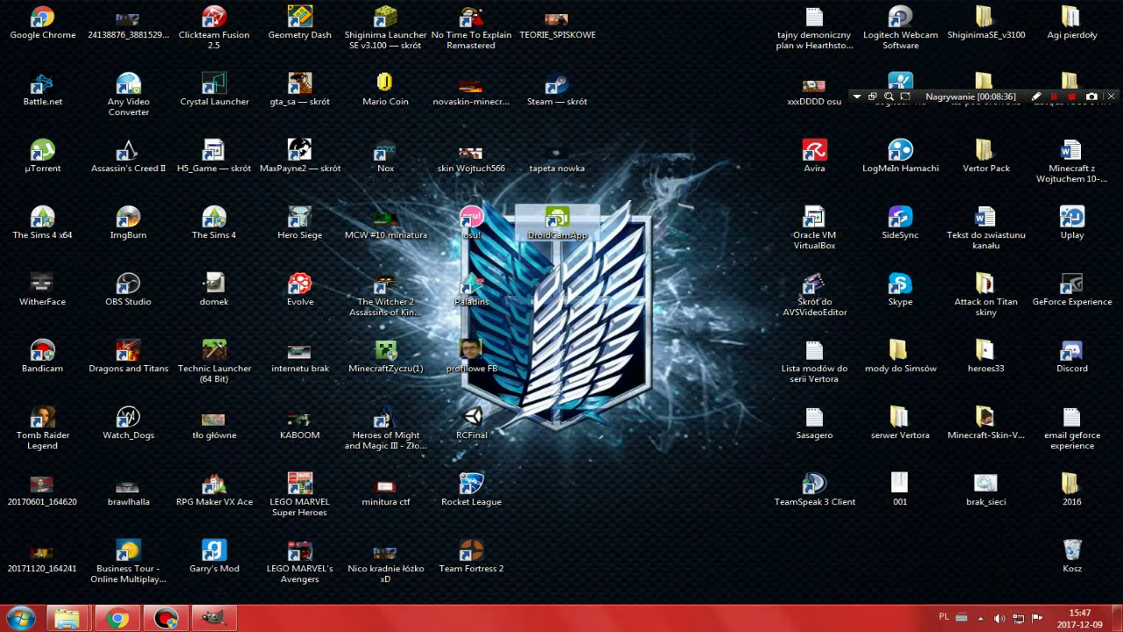
Bring up the dexpot_1614_portable_r2439 folder and start the dexpot application from it.
mouse_move(67, 618)
mouse_move(270, 539)
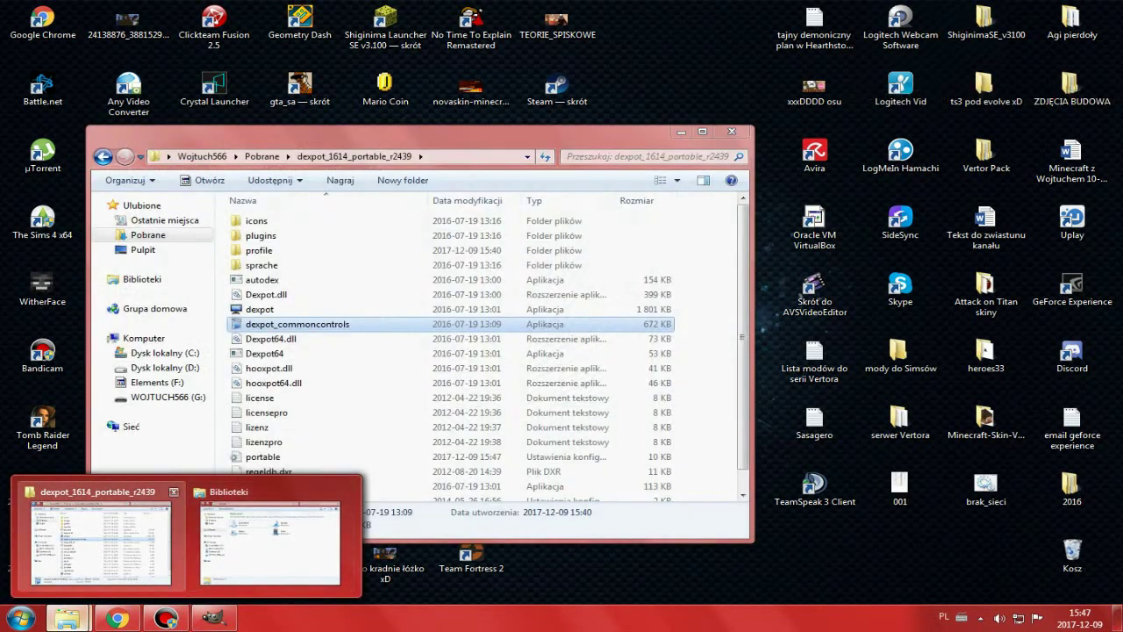
left_click(99, 539)
left_click(259, 309)
double_click(260, 309)
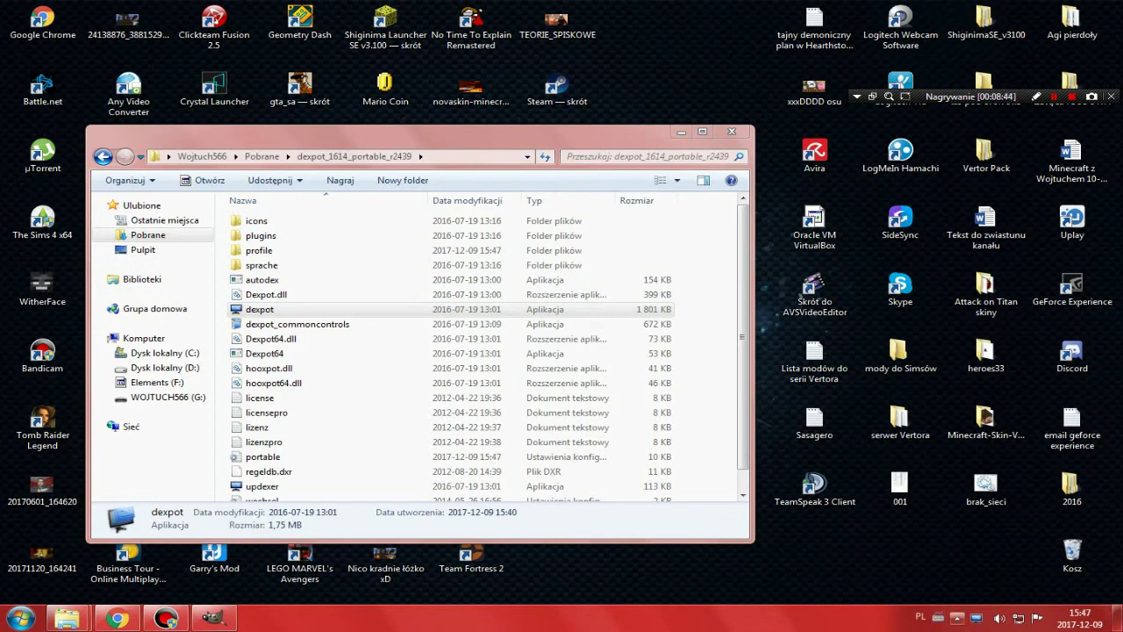
Show the full-screen preview of all desktops and return to Pulpit 1 from it.
left_click(980, 617)
right_click(955, 546)
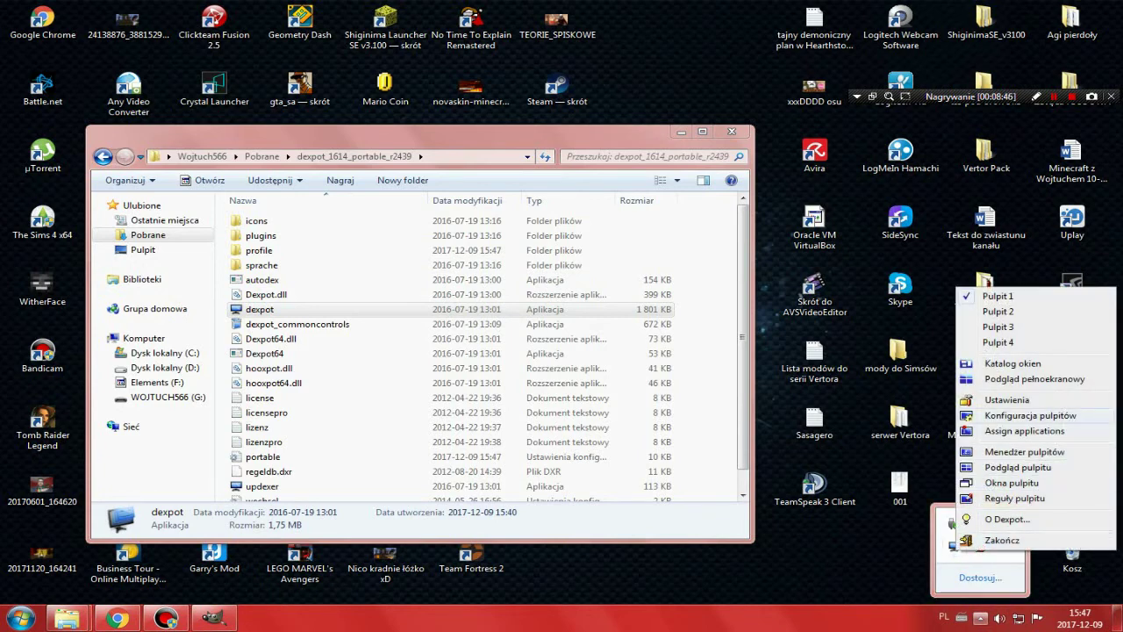
left_click(1035, 378)
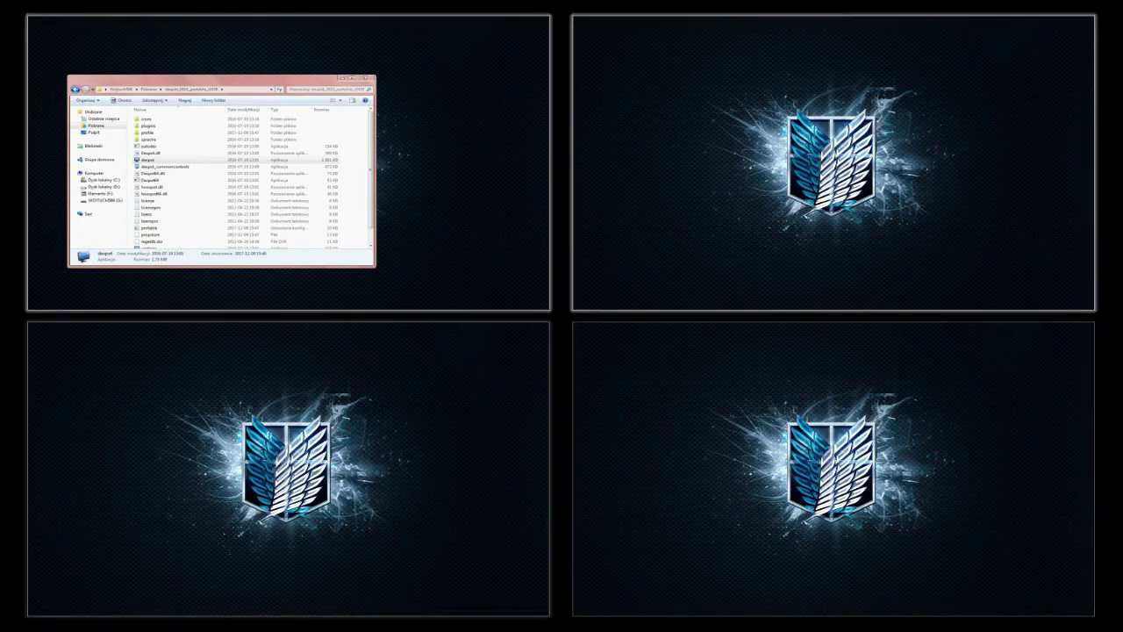
left_click(288, 163)
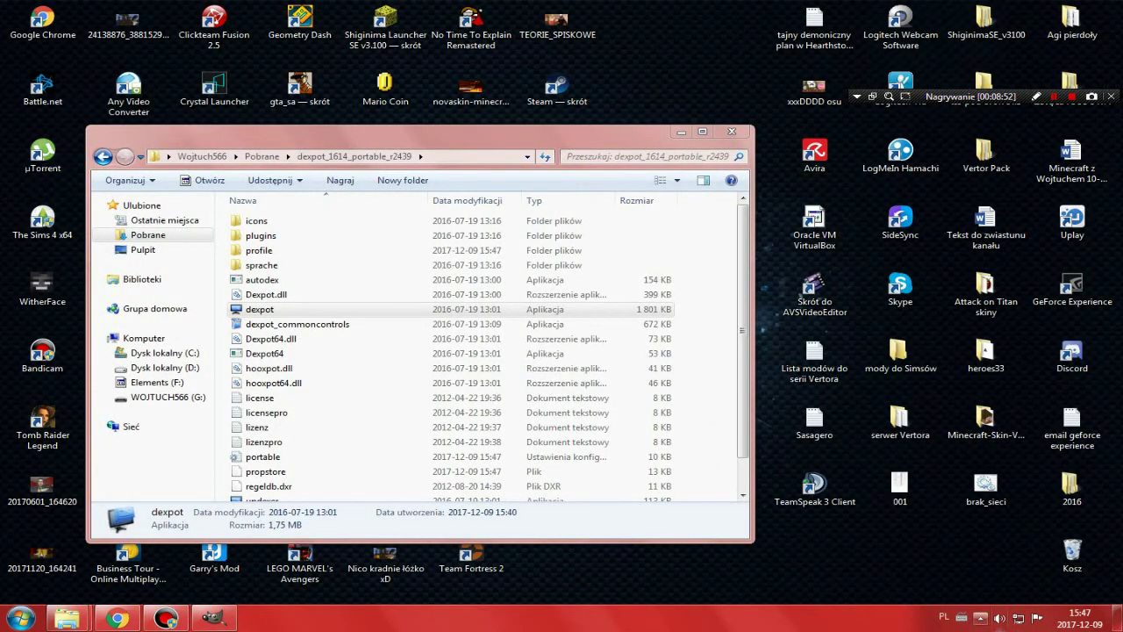
Set the number of desktops to 20 in the Dexpot settings, apply the change and close the settings.
left_click(981, 618)
right_click(955, 546)
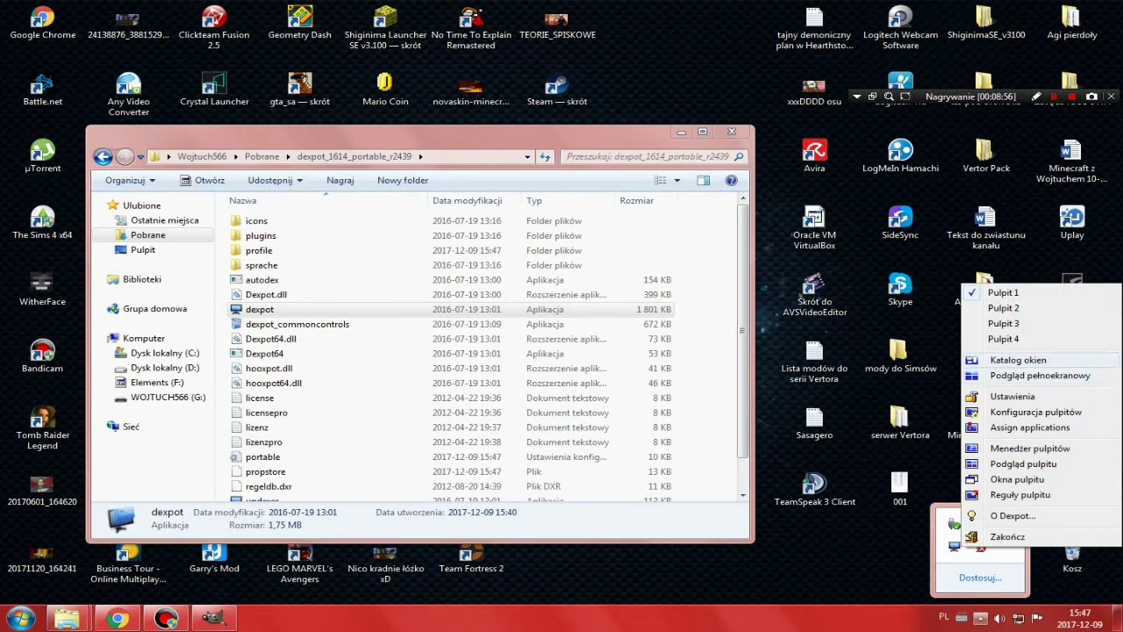
left_click(1009, 396)
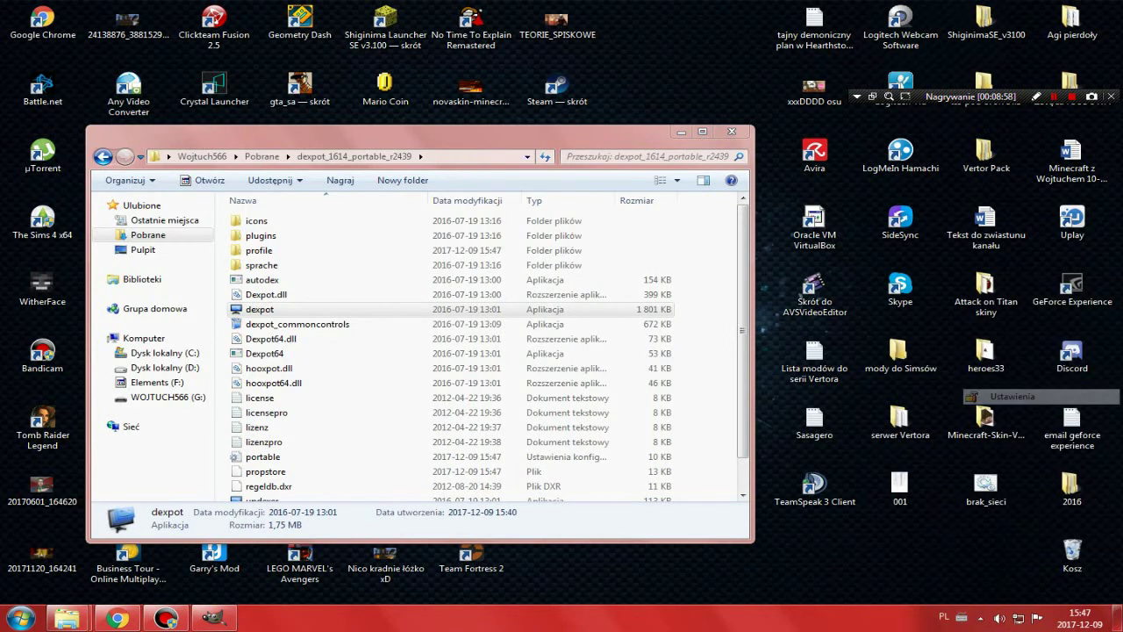
left_click(758, 163)
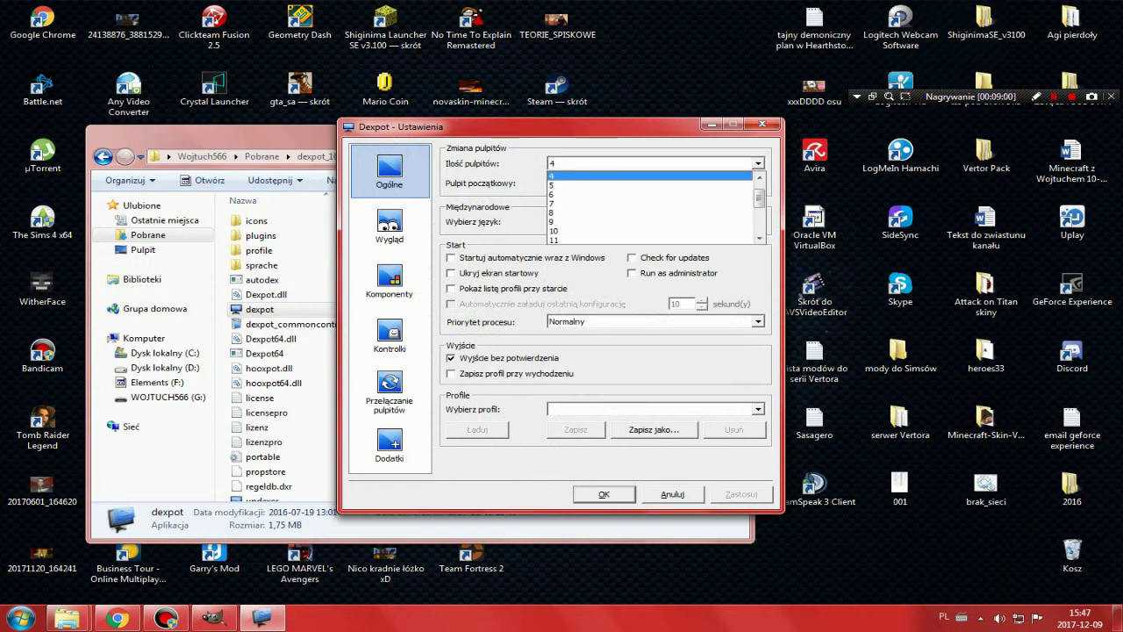
scroll(654, 206, "down", 3)
left_click(614, 240)
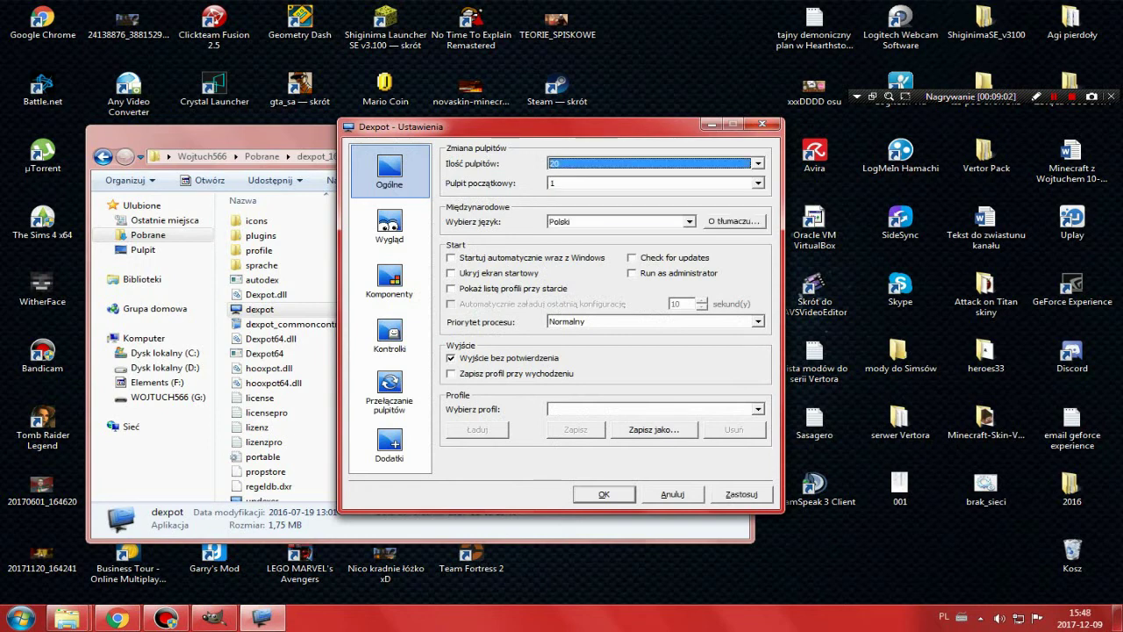
left_click(741, 494)
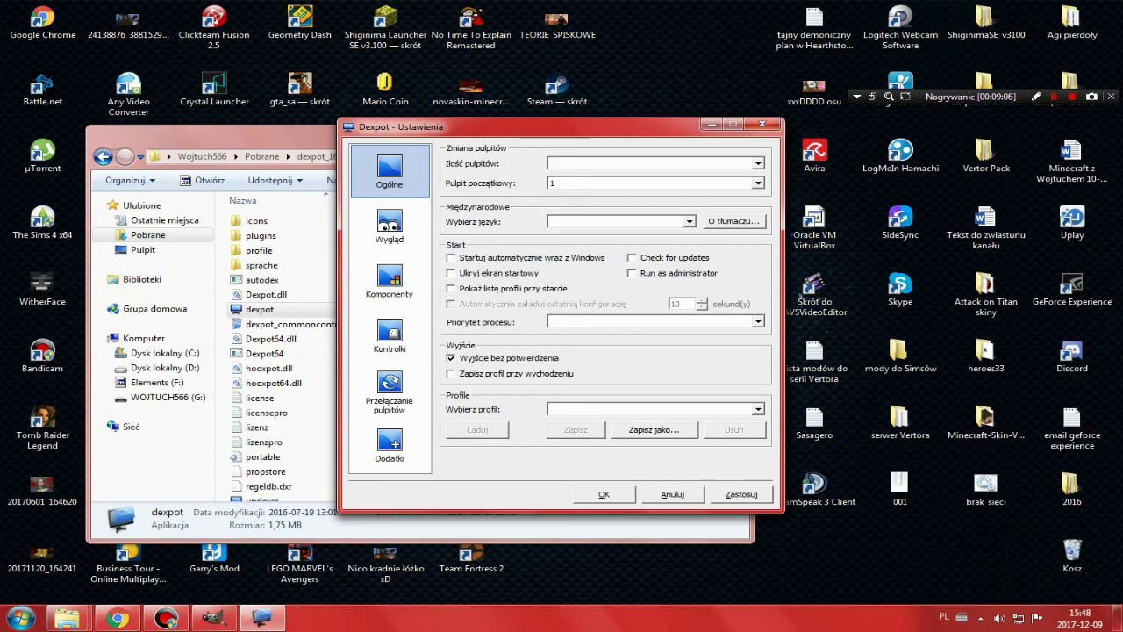
left_click(603, 493)
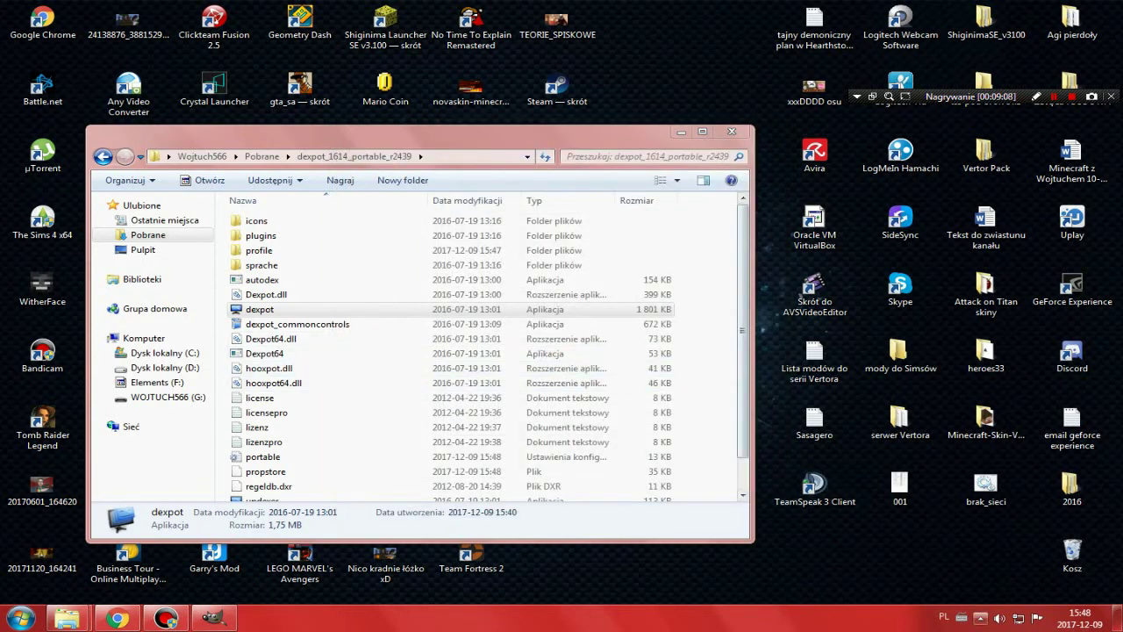
View all 20 desktops in the full-screen preview and go back to Pulpit 1.
left_click(980, 617)
right_click(955, 546)
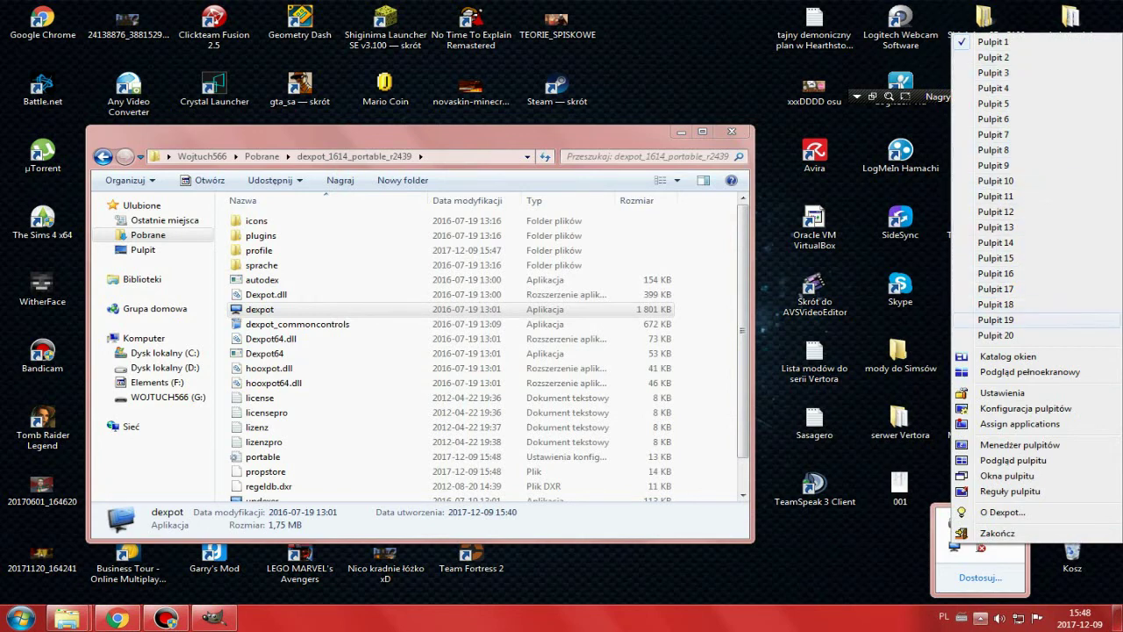
left_click(1022, 372)
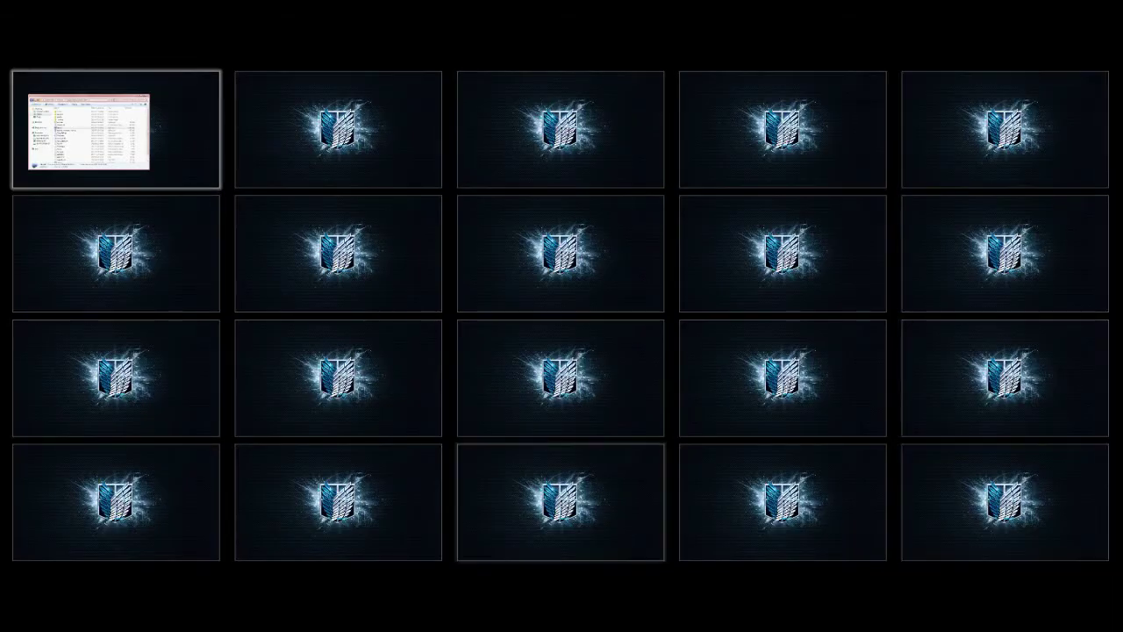
left_click(116, 130)
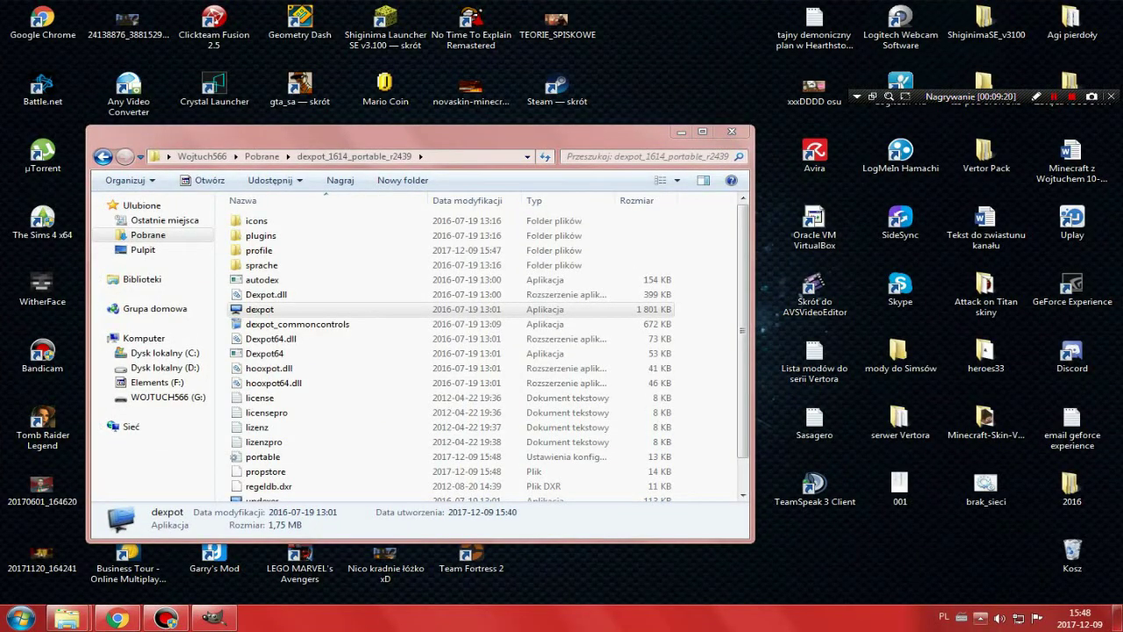
Set the number of desktops to 4 in the Dexpot settings, apply it and accept losing the extra desktops.
left_click(981, 619)
right_click(955, 545)
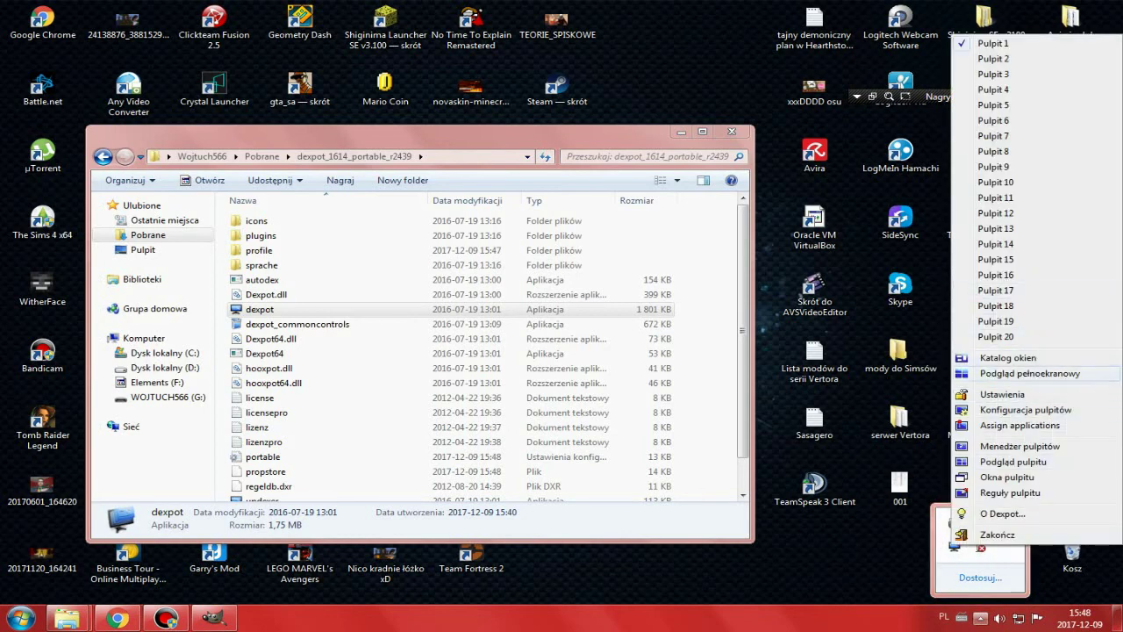
left_click(1052, 394)
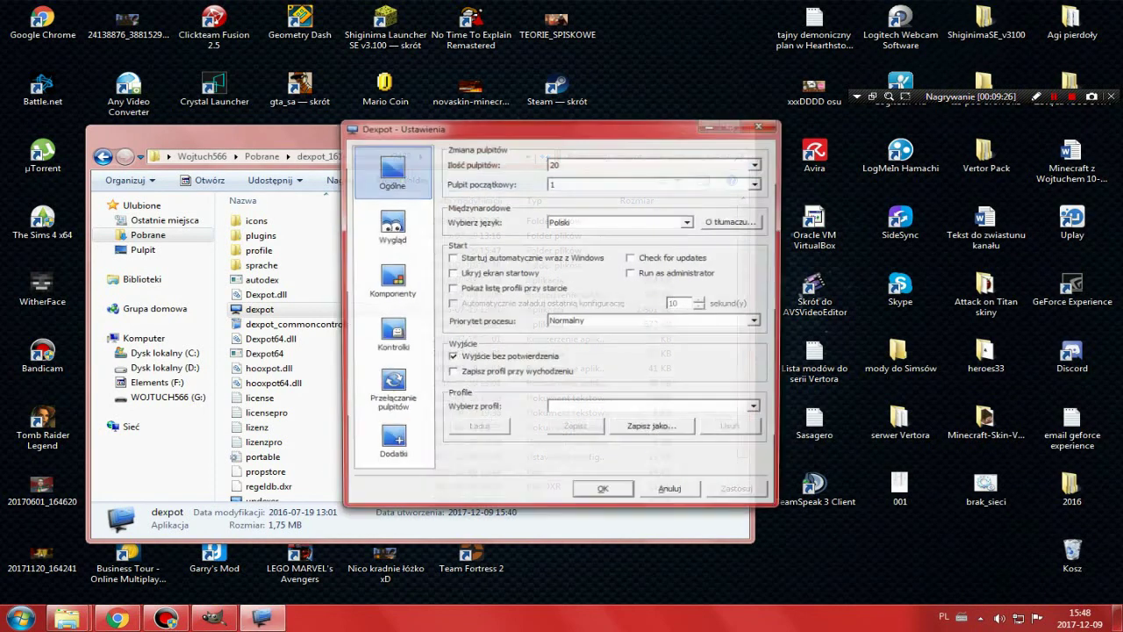
left_click(758, 165)
scroll(650, 198, "up", 4)
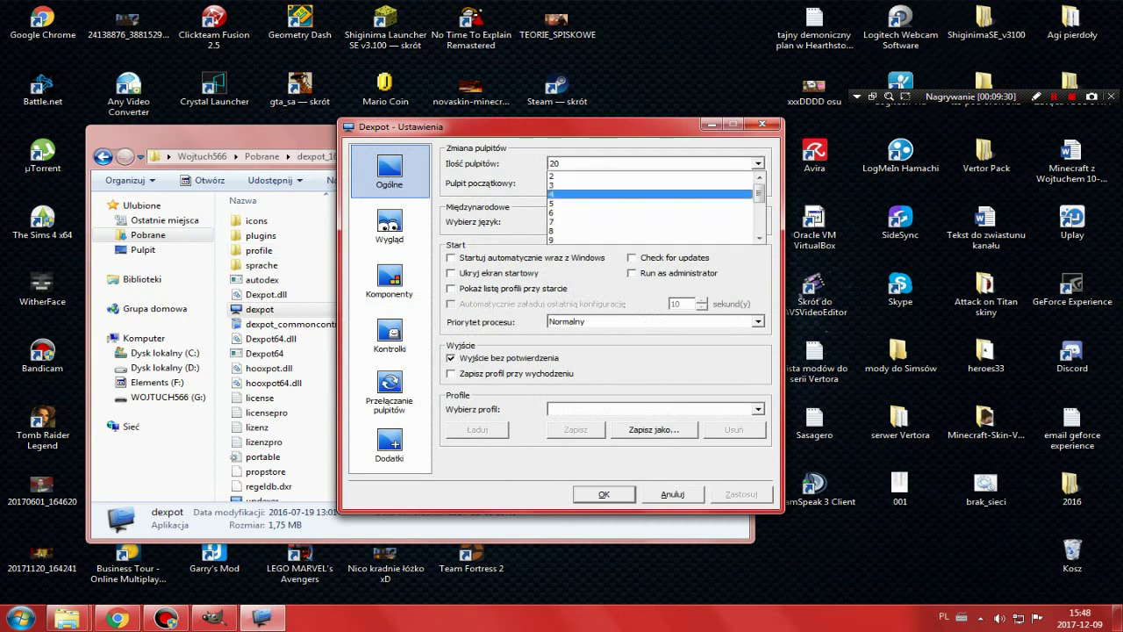
left_click(650, 195)
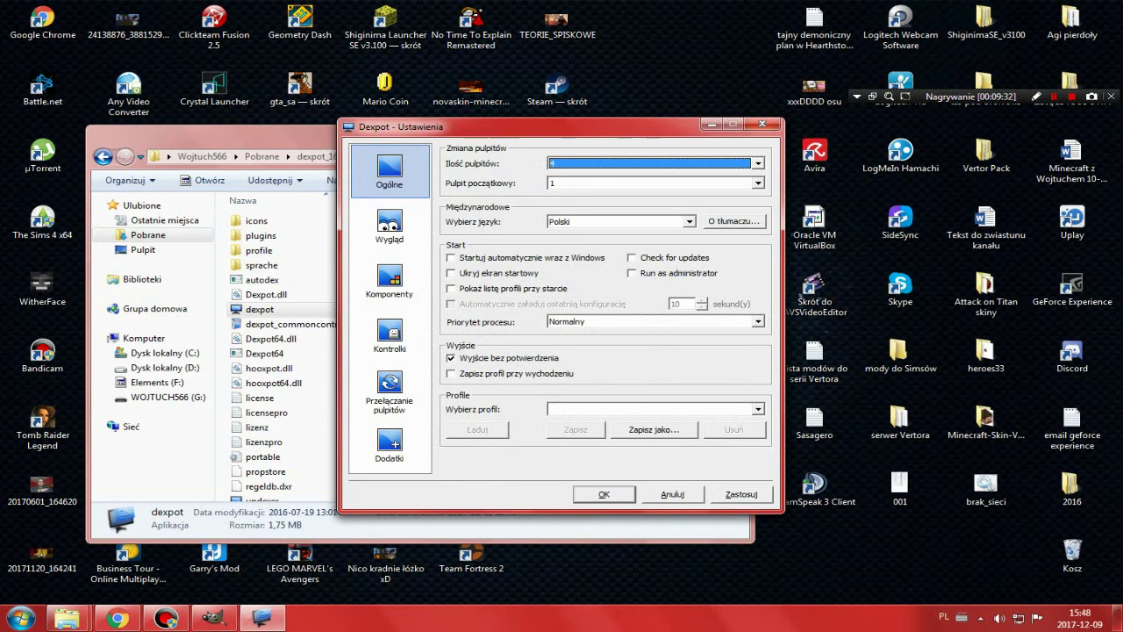
left_click(741, 495)
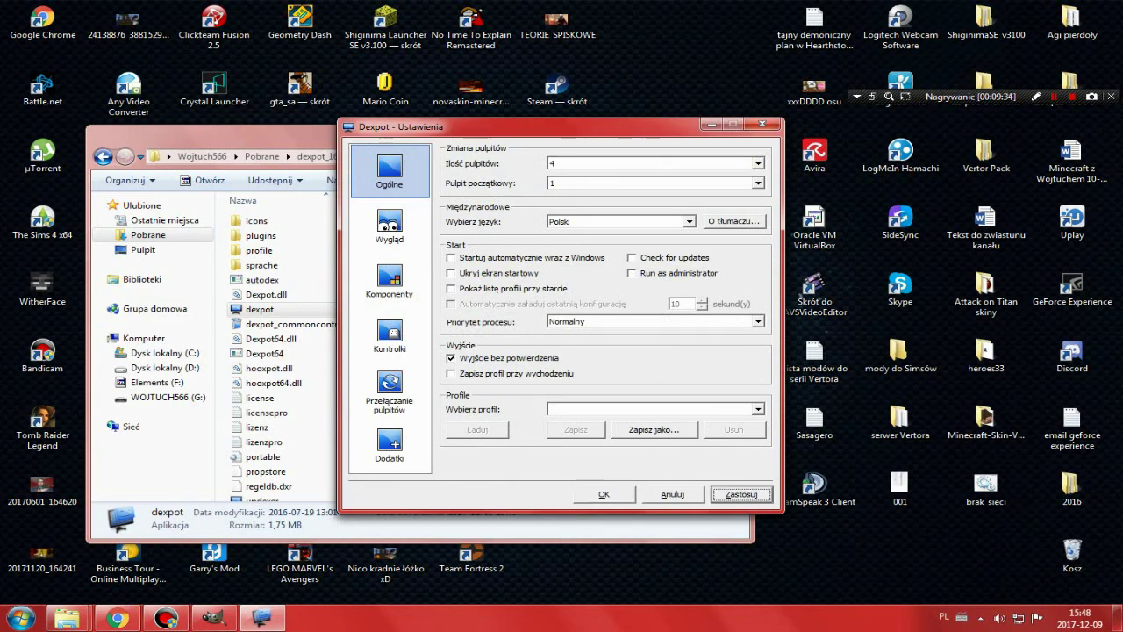
key("Return")
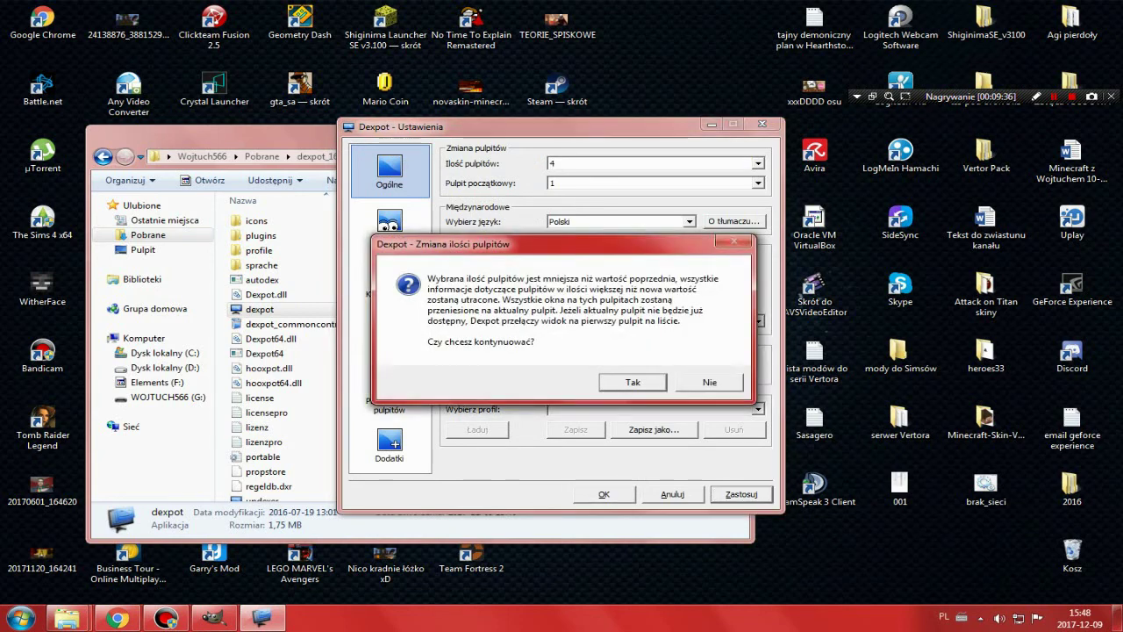
key("Return")
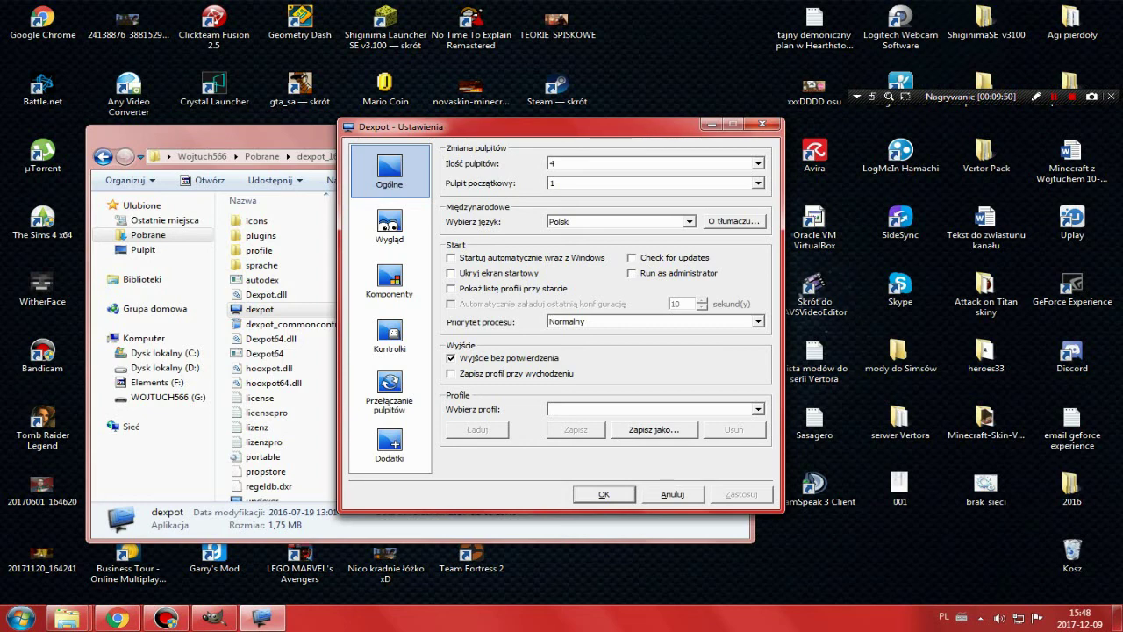
Exit Dexpot and switch to the Dexpot download page in Chrome.
left_click(980, 618)
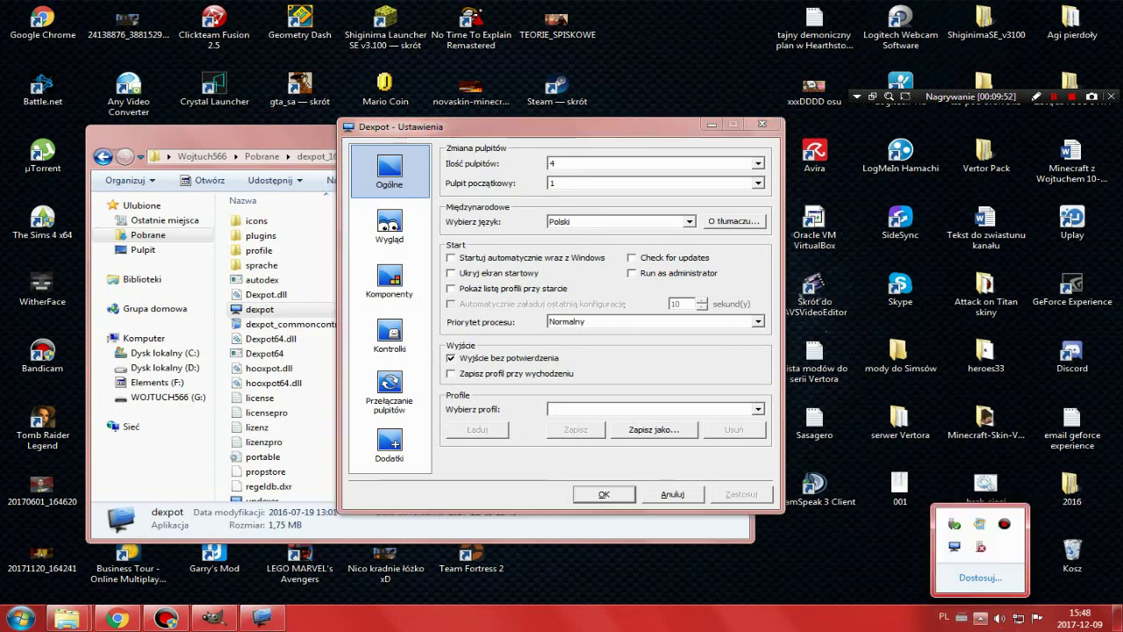
right_click(954, 546)
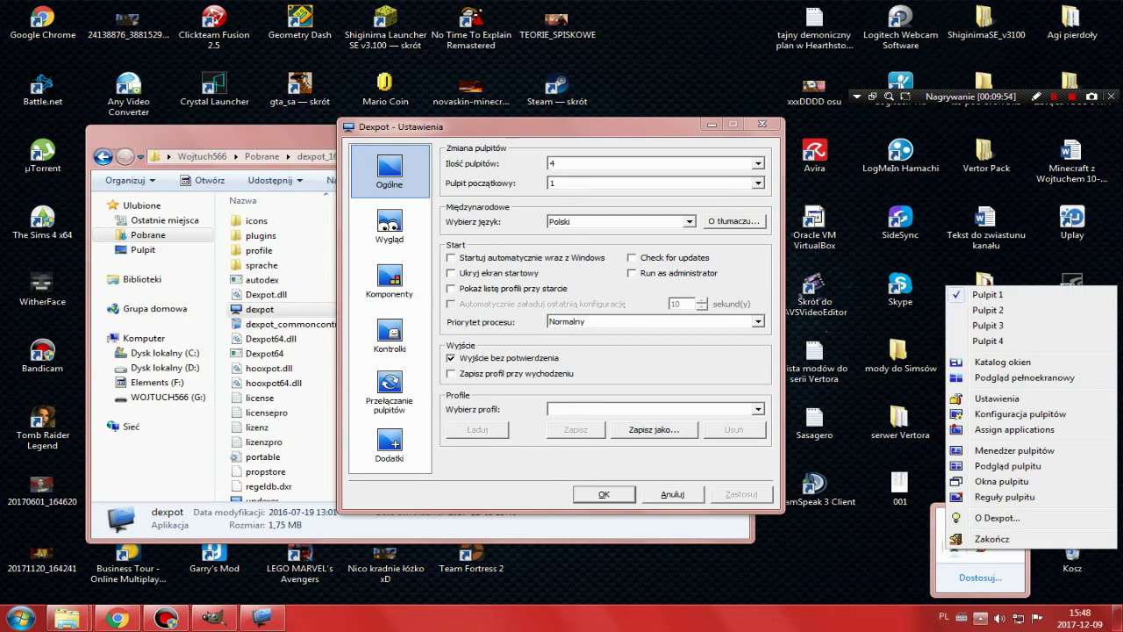
left_click(992, 539)
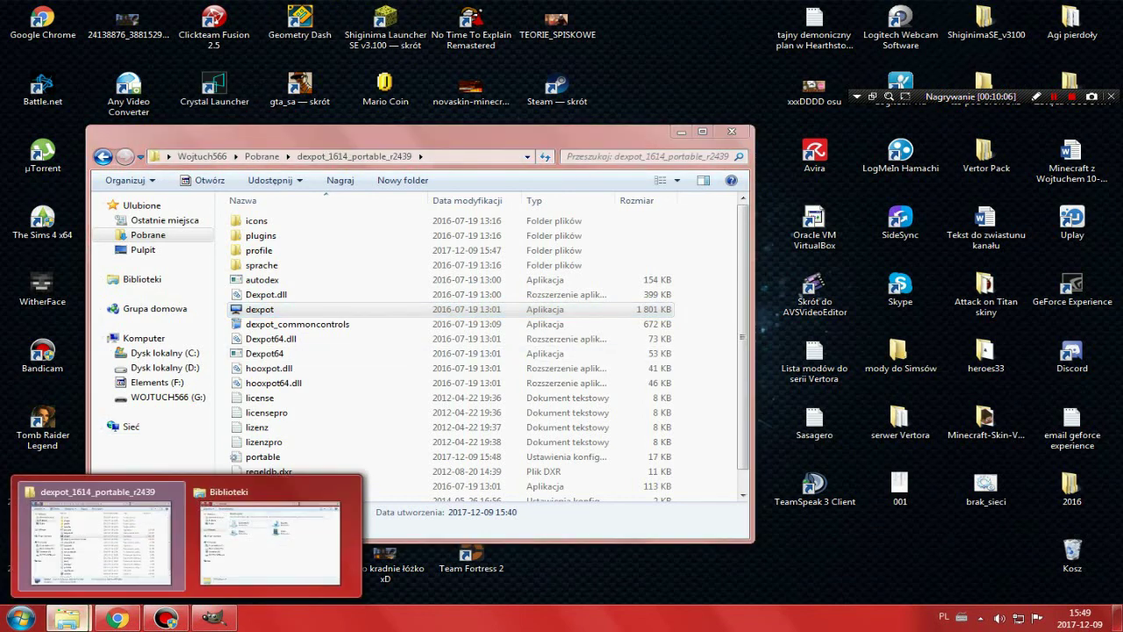
left_click(116, 618)
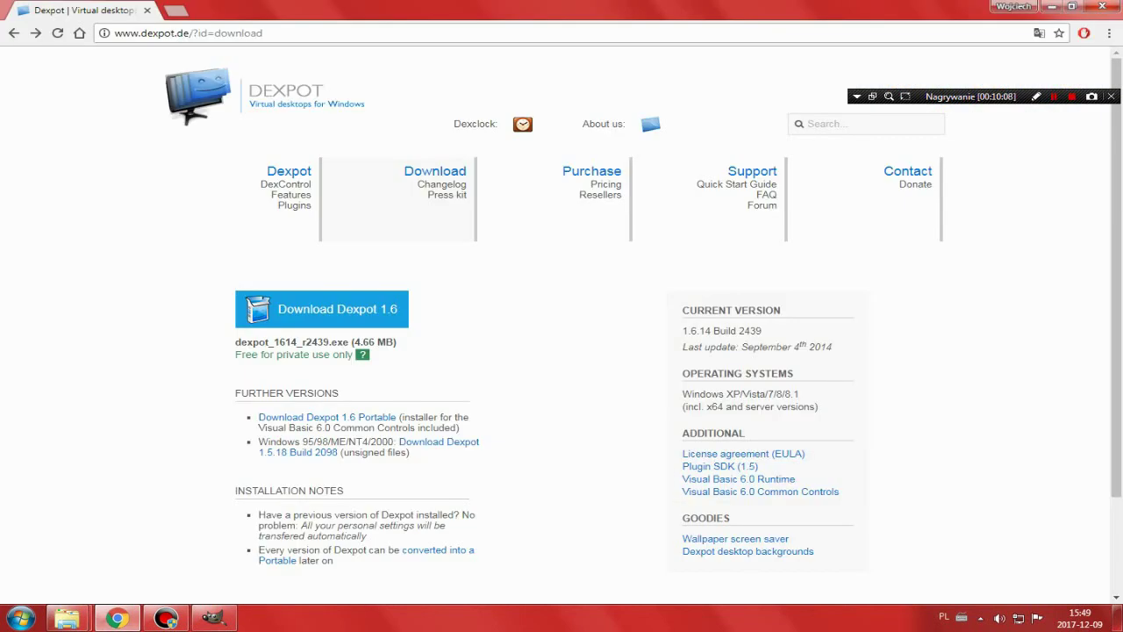